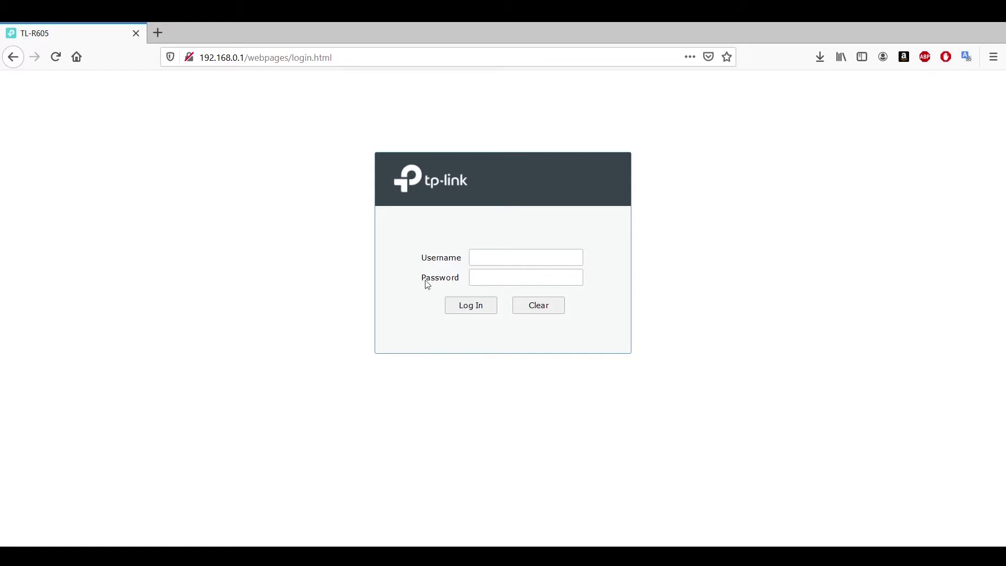
Sign in to the router's web admin with the admin username and password.
{"action": "left_click", "coordinate": [486, 258]}
{"action": "type", "text": "admin"}
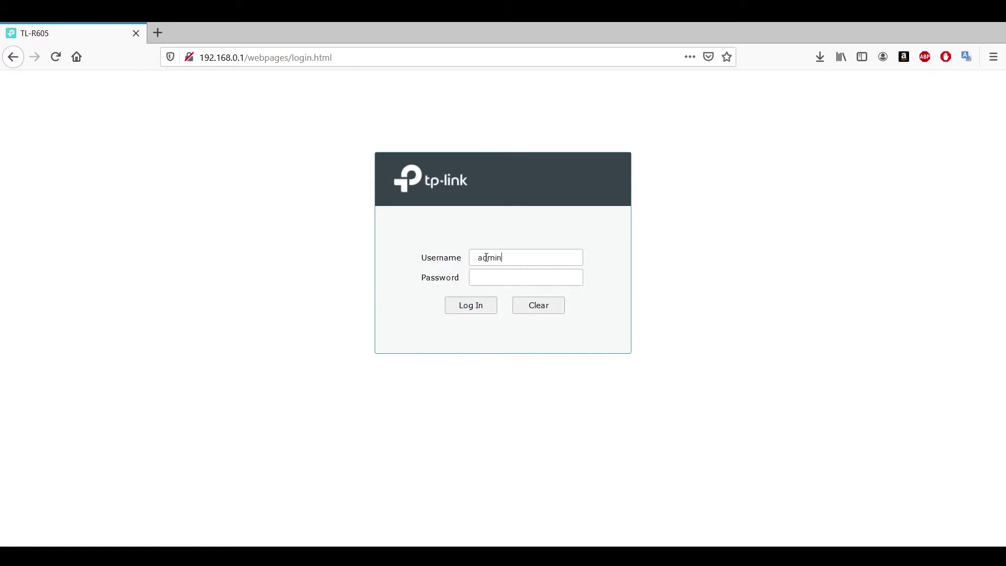
{"action": "key", "text": "Tab"}
{"action": "key", "text": "Return"}
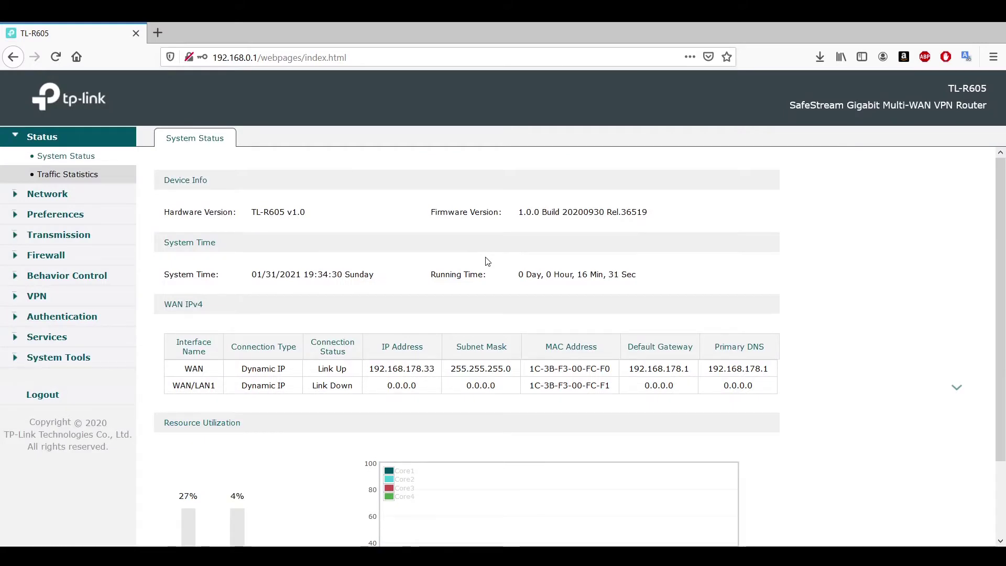
Scroll through the System Status device info, WAN status and resource use, then reload it.
{"action": "scroll", "coordinate": [1000, 196], "scroll_direction": "down", "scroll_amount": 2}
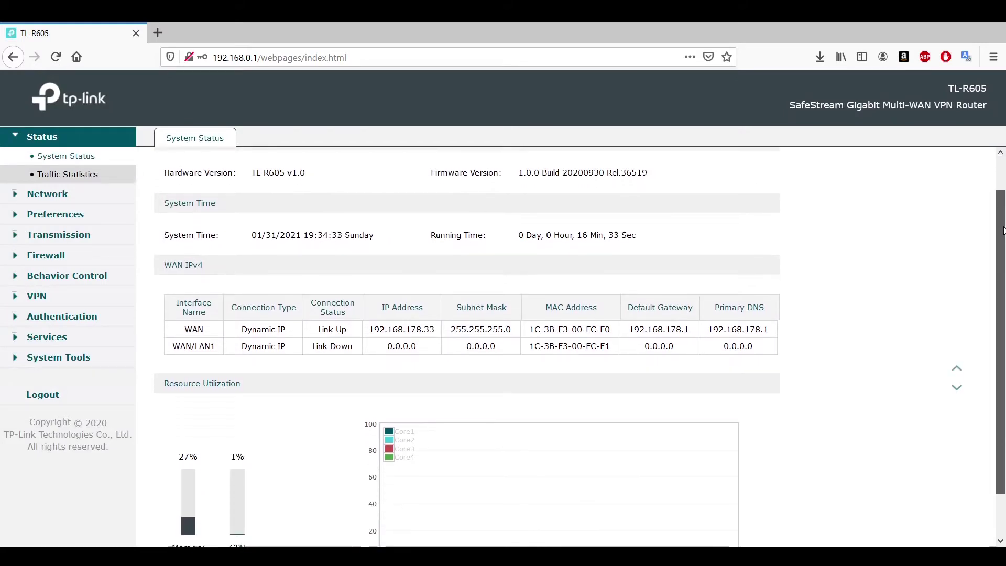
{"action": "scroll", "coordinate": [1000, 196], "scroll_direction": "up", "scroll_amount": 2}
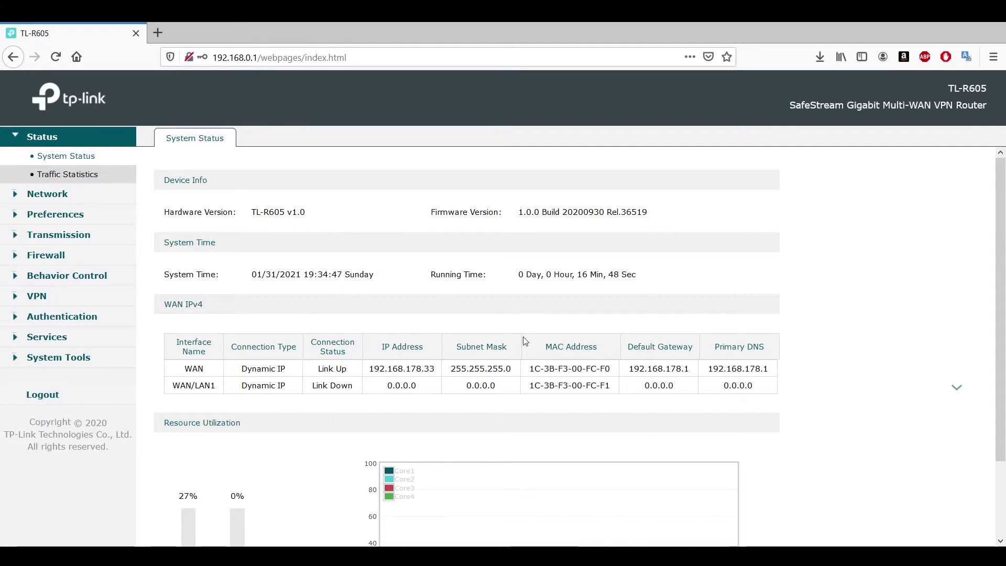
{"action": "mouse_move", "coordinate": [1003, 321]}
{"action": "left_mouse_down"}
{"action": "mouse_move", "coordinate": [1003, 427]}
{"action": "mouse_move", "coordinate": [1003, 331]}
{"action": "left_mouse_up"}
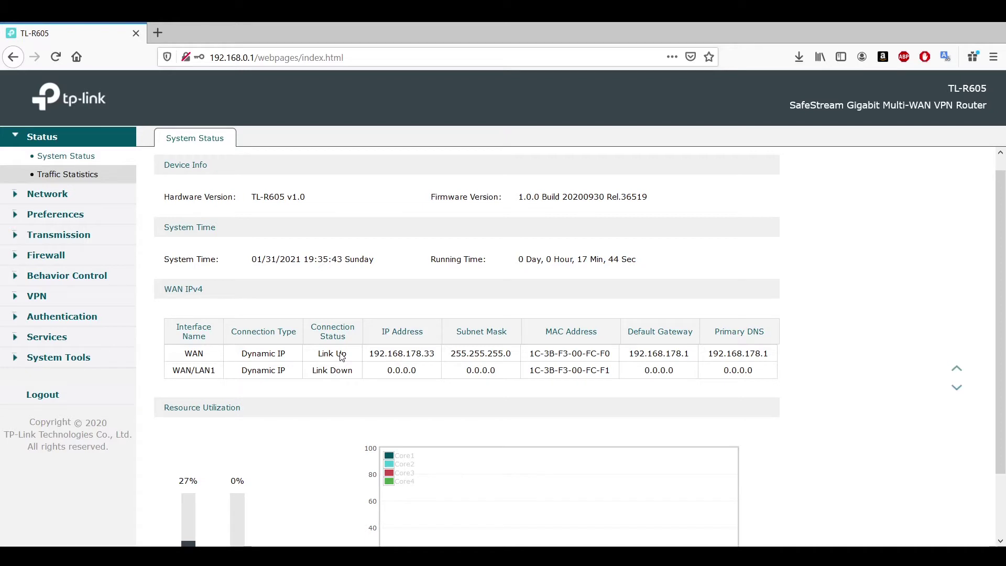
{"action": "left_click_drag", "start_coordinate": [1003, 257], "coordinate": [1004, 357]}
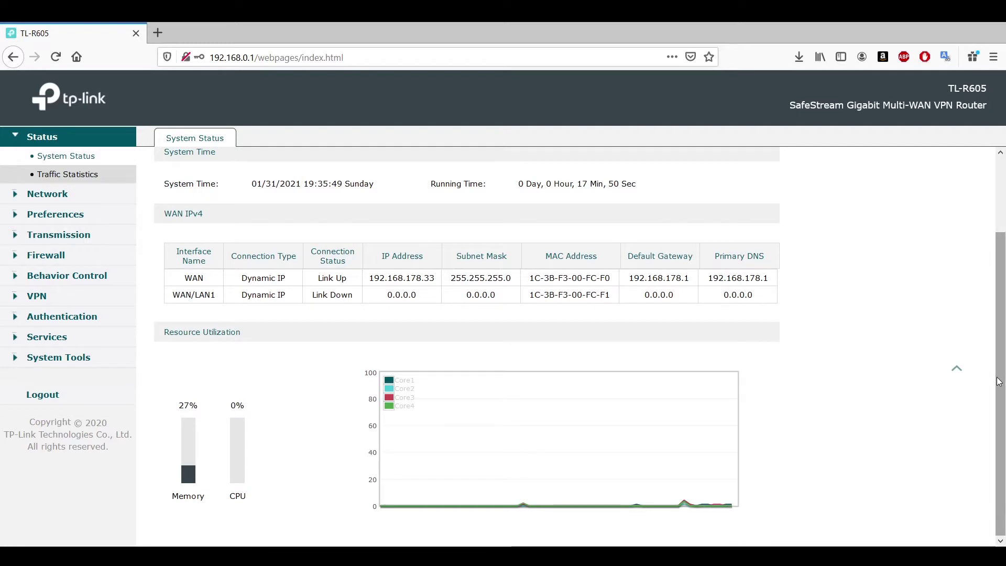
{"action": "left_click_drag", "start_coordinate": [999, 381], "coordinate": [999, 293]}
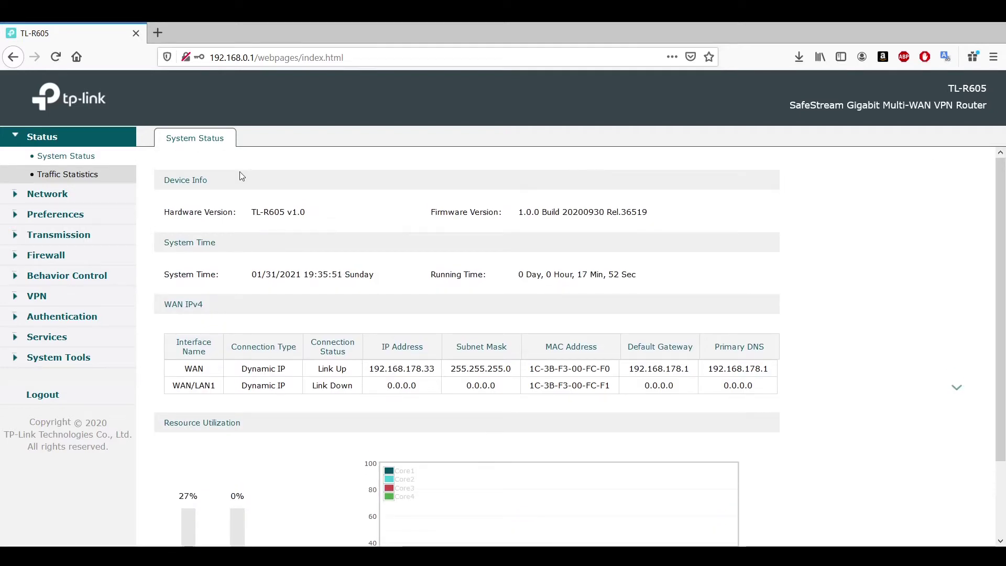
{"action": "left_click", "coordinate": [77, 156]}
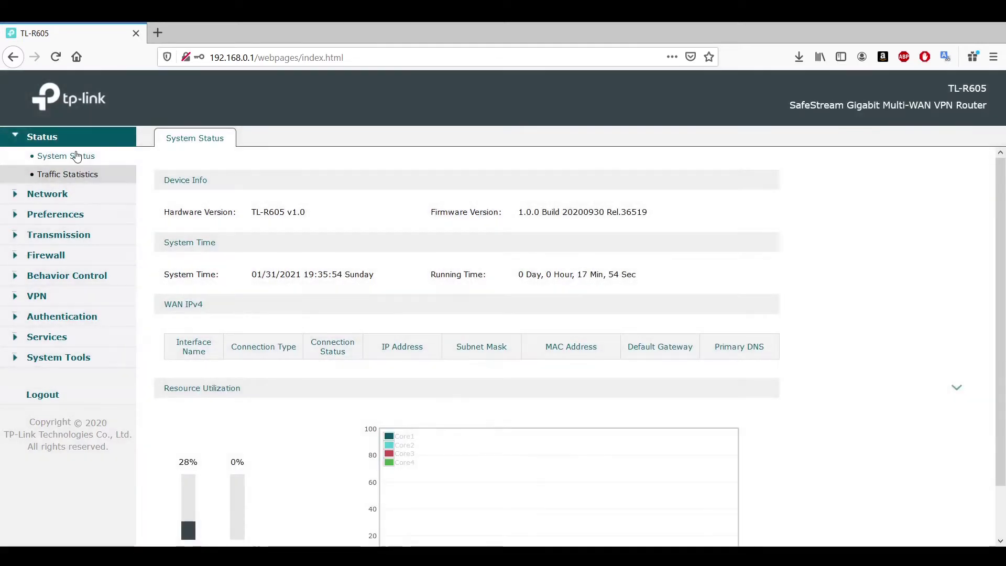
Compare the per-IP and per-interface Traffic Statistics, then expand the Network menu.
{"action": "left_click", "coordinate": [69, 180]}
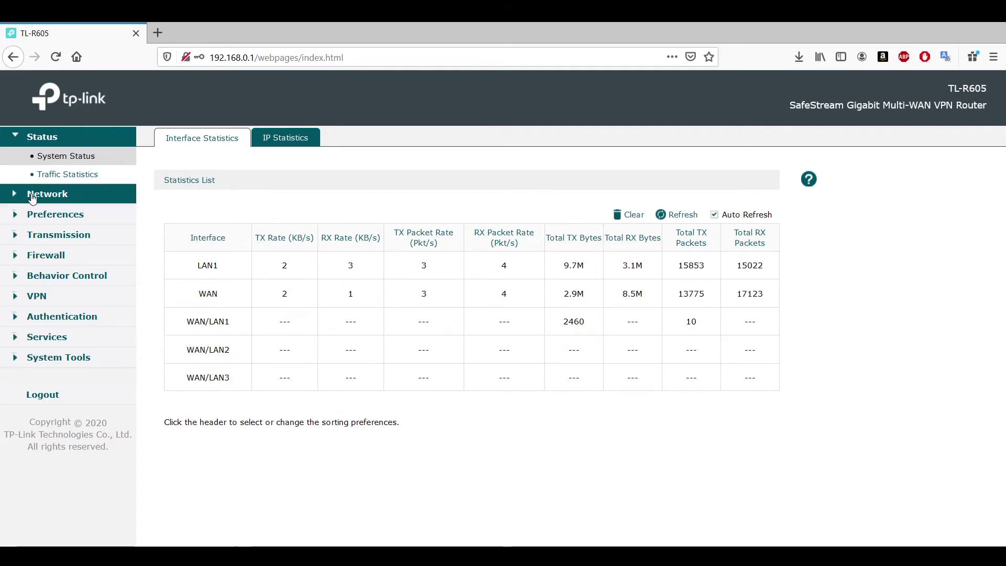
{"action": "left_click", "coordinate": [286, 141]}
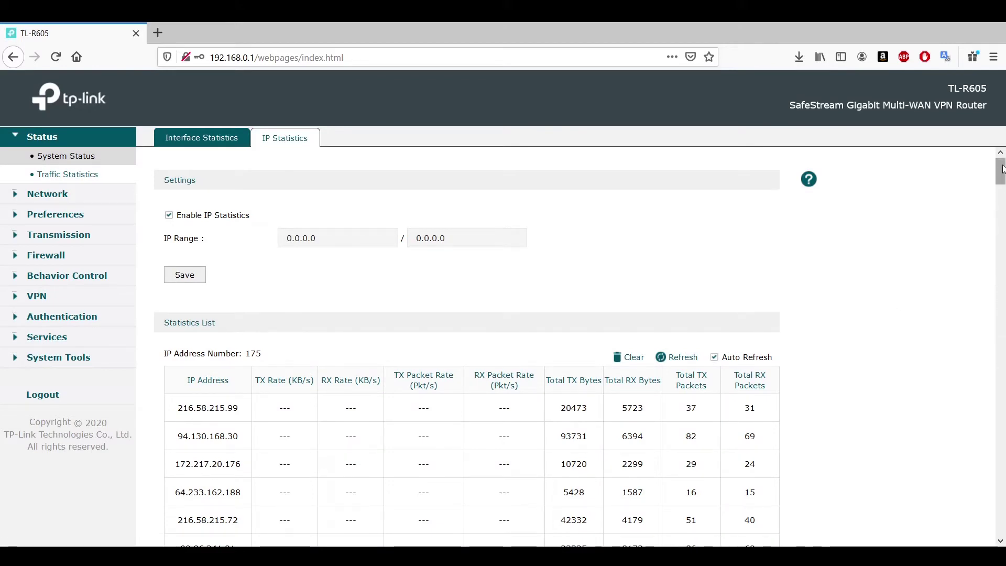
{"action": "left_click", "coordinate": [201, 137]}
{"action": "left_click", "coordinate": [50, 198]}
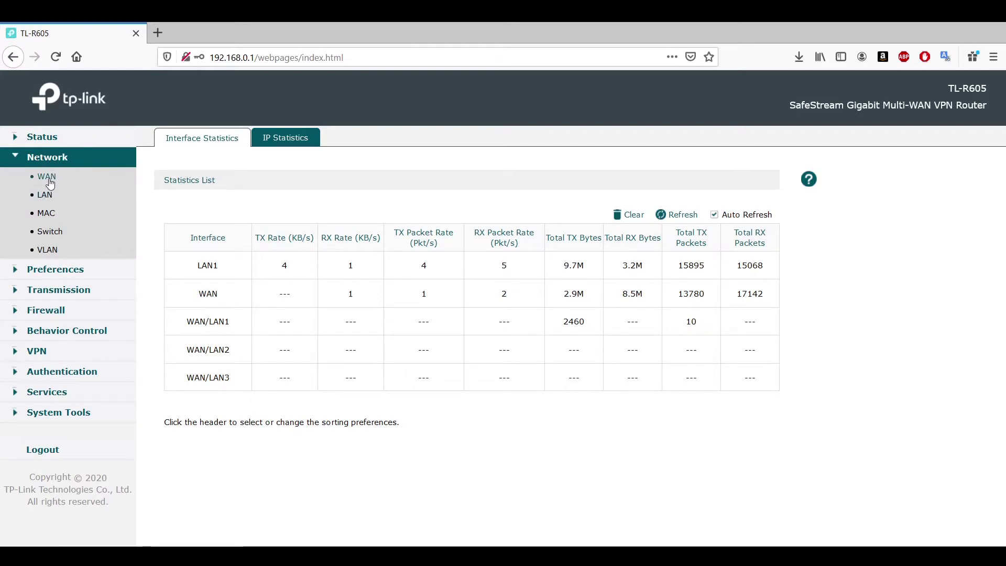
Try WAN/LAN2, WAN/LAN3 and WAN port modes, revert them, then view the WAN tab.
{"action": "left_click", "coordinate": [46, 176]}
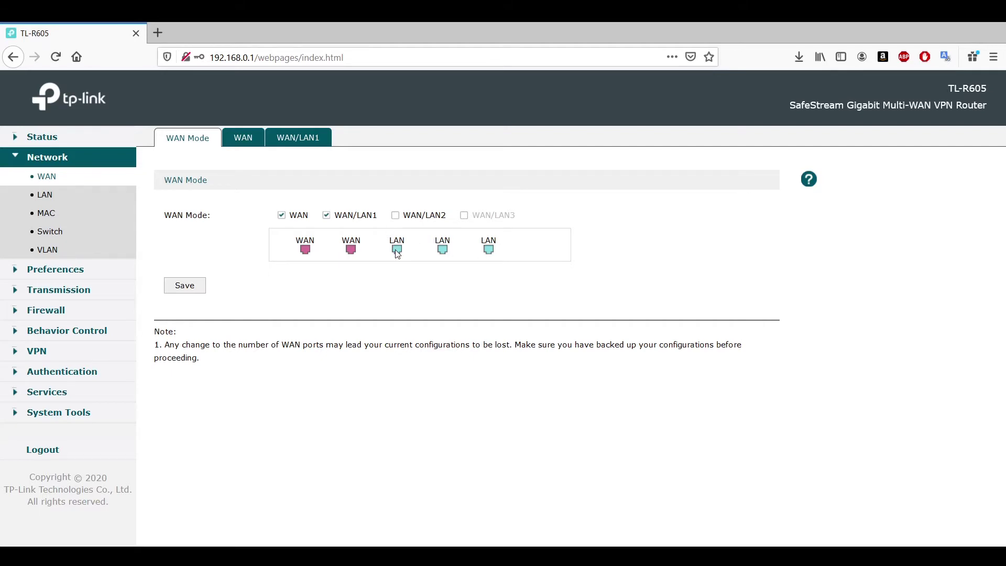
{"action": "left_click", "coordinate": [395, 215]}
{"action": "left_click", "coordinate": [464, 217]}
{"action": "left_click", "coordinate": [464, 216]}
{"action": "left_click", "coordinate": [395, 217]}
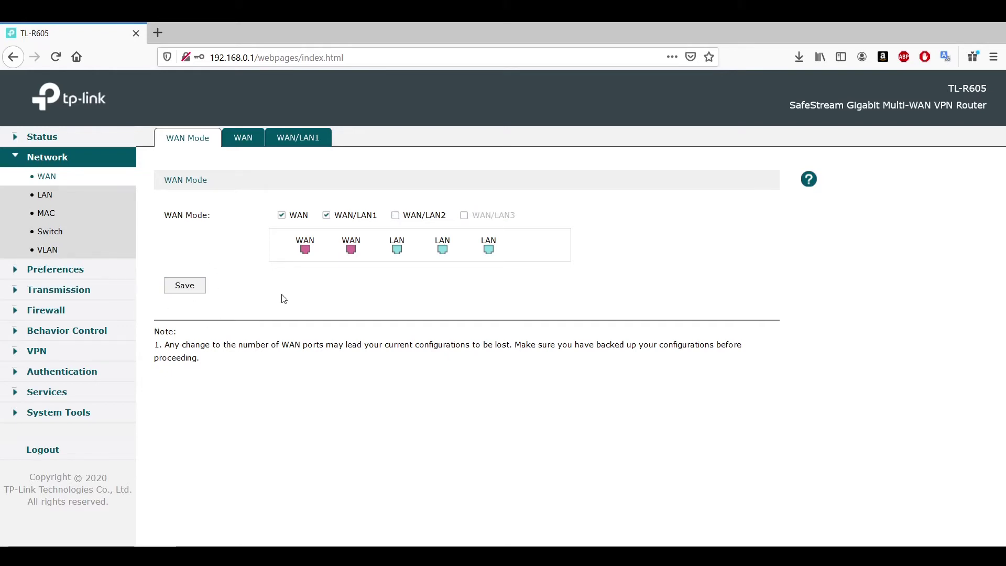
{"action": "left_click", "coordinate": [282, 216]}
{"action": "left_click", "coordinate": [283, 218]}
{"action": "left_click", "coordinate": [253, 136]}
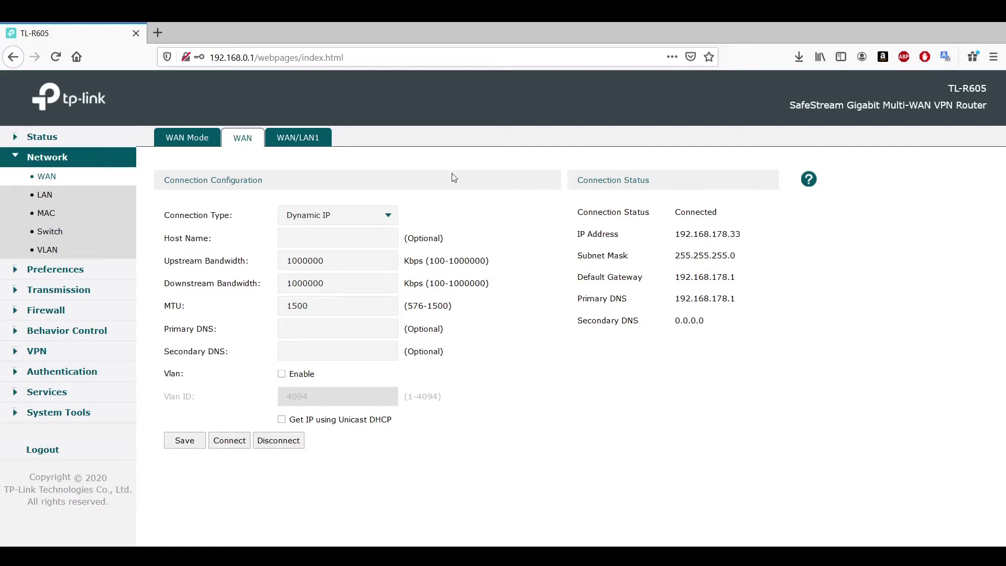
Inspect the WAN connection type options, keeping Dynamic IP.
{"action": "left_click", "coordinate": [352, 220]}
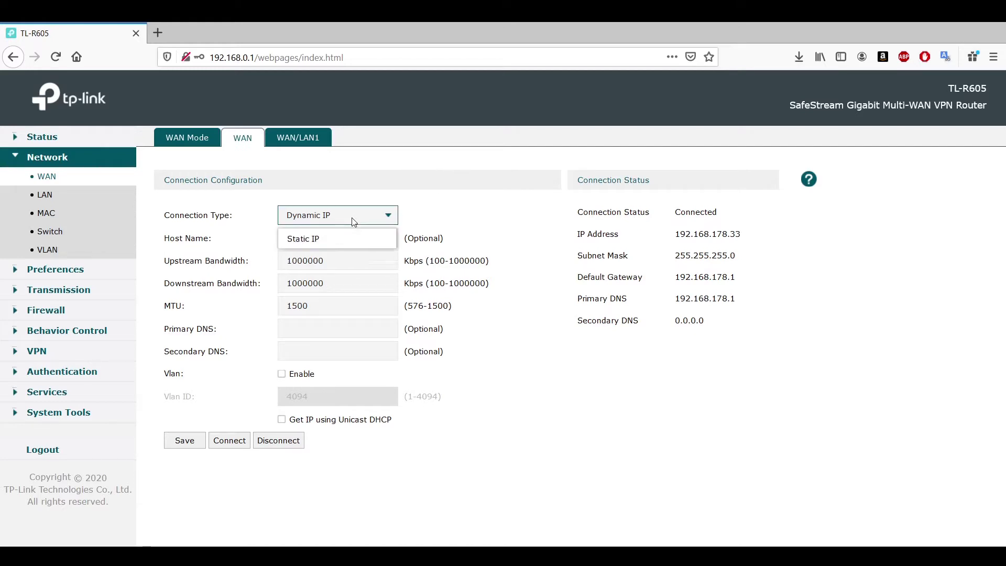
{"action": "left_click", "coordinate": [352, 220]}
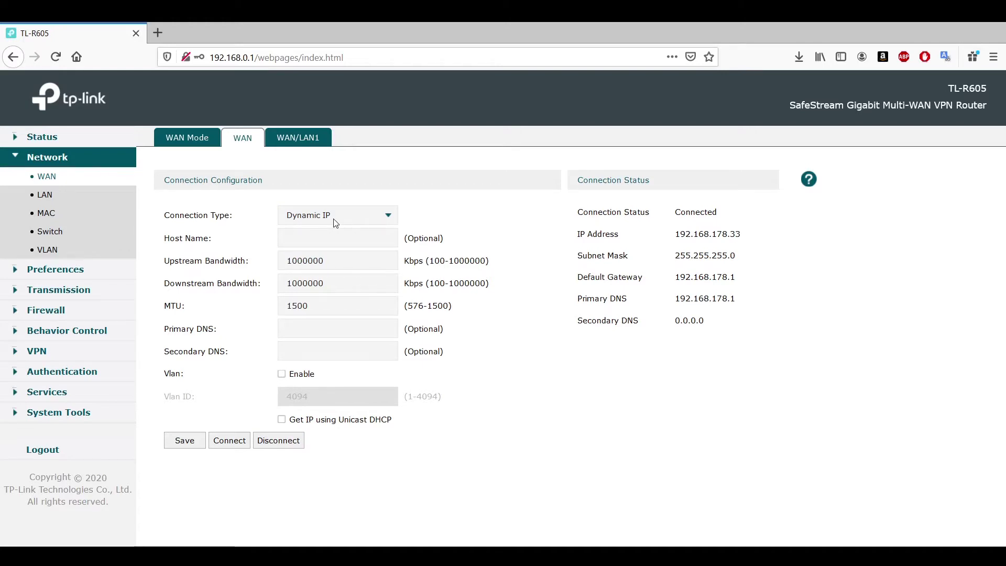
{"action": "left_click", "coordinate": [336, 221]}
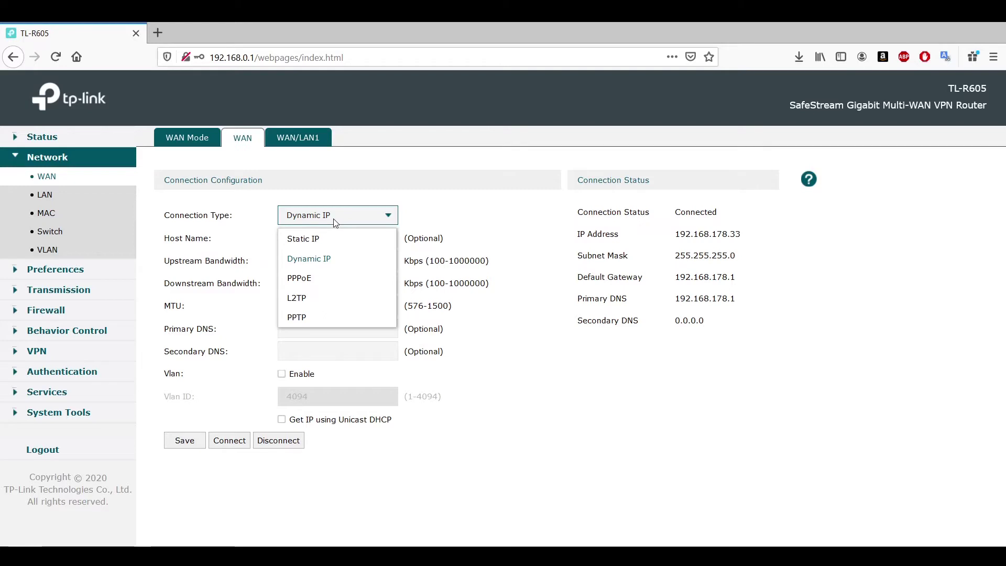
Compare the WAN/LAN1, WAN and WAN Mode tabs, then open the LAN1 settings.
{"action": "left_click", "coordinate": [313, 139]}
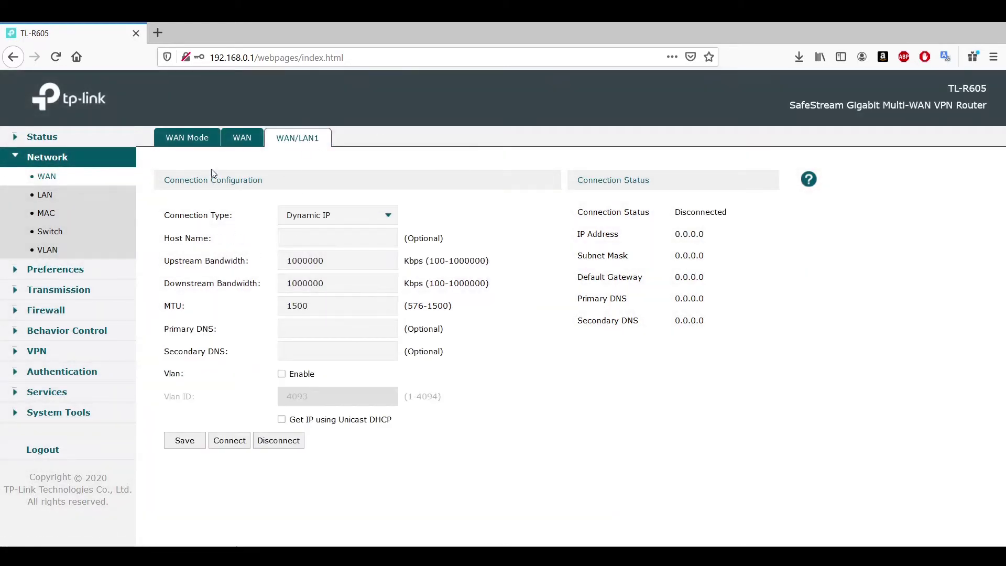
{"action": "left_click", "coordinate": [244, 137]}
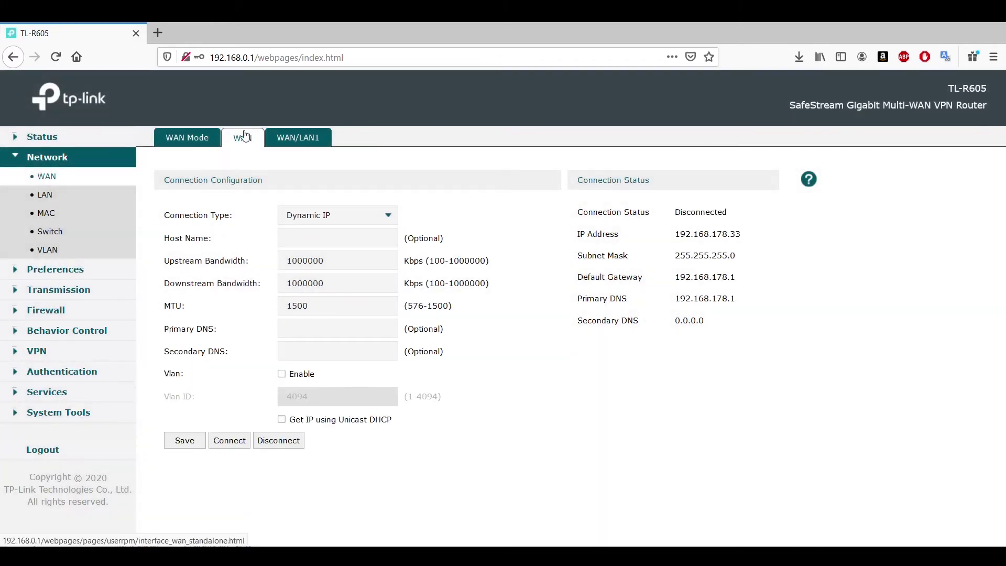
{"action": "left_click", "coordinate": [207, 137]}
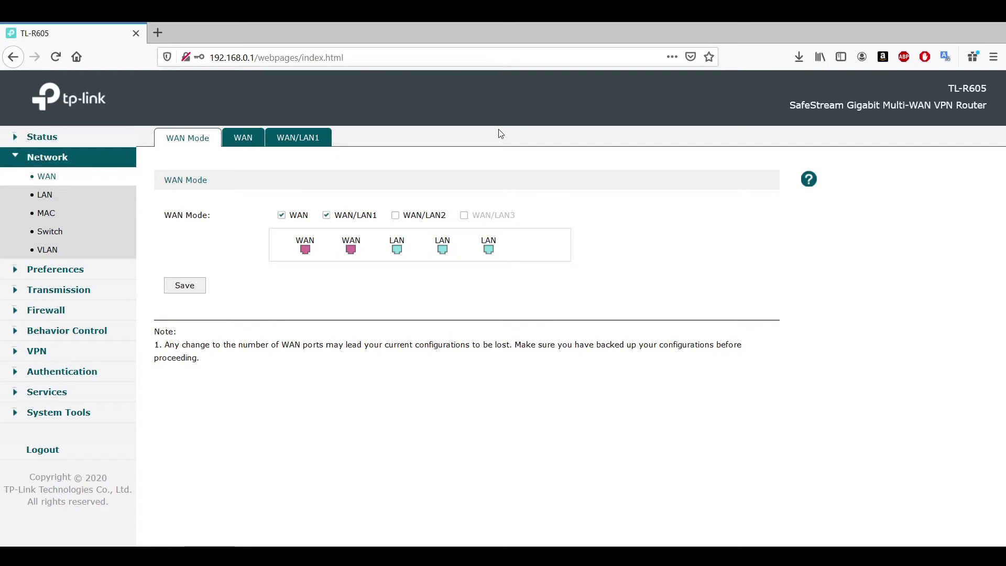
{"action": "left_click", "coordinate": [283, 147]}
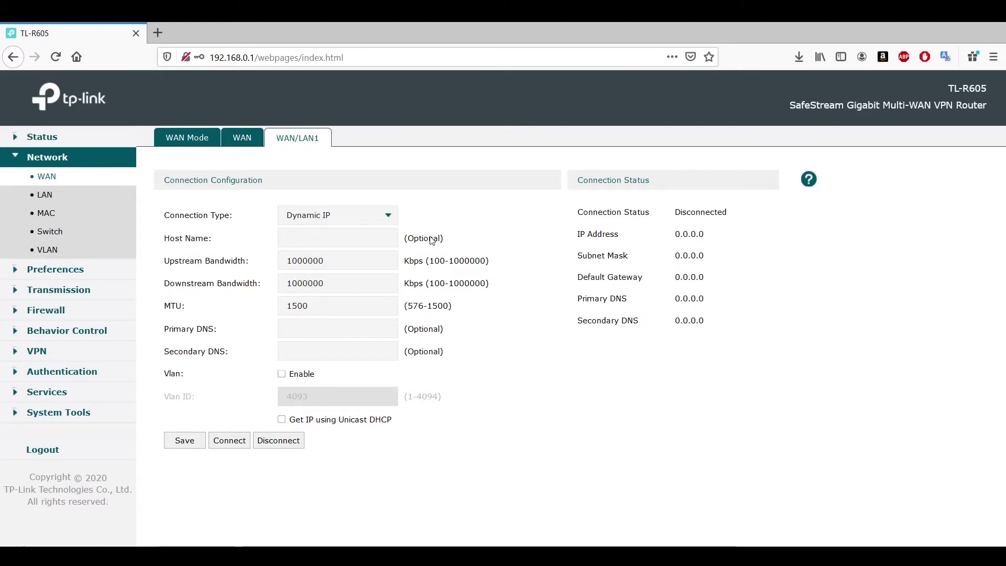
{"action": "left_click", "coordinate": [242, 143]}
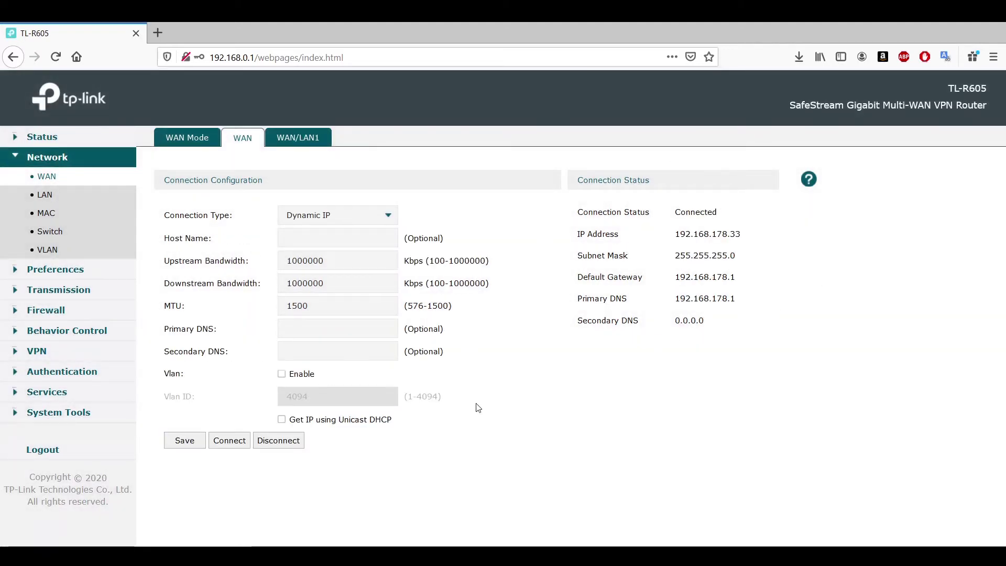
{"action": "left_click", "coordinate": [44, 203]}
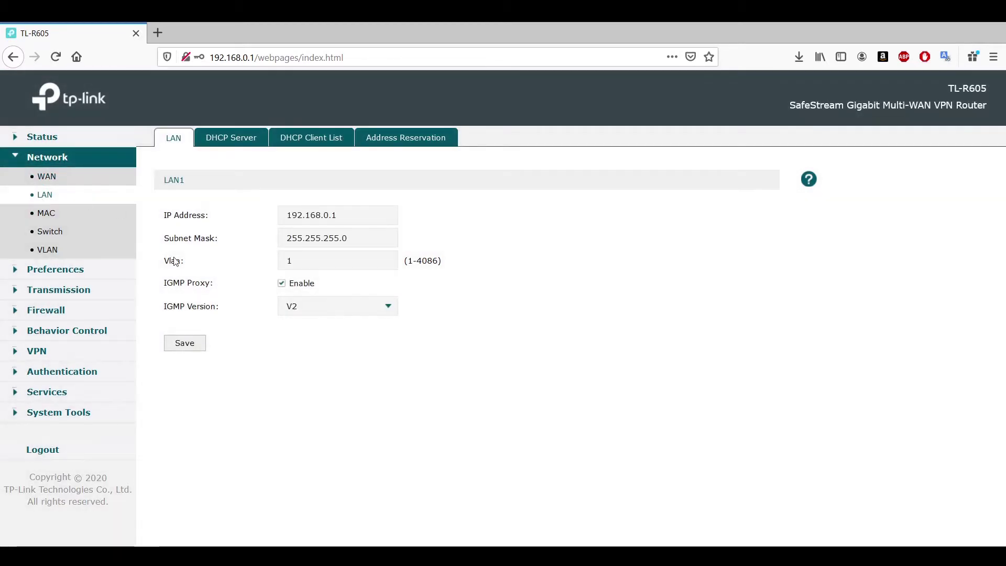
Check IGMP versions keeping V2, then browse the DHCP Server pool 192.168.0.100–192.168.0.199.
{"action": "left_click", "coordinate": [344, 310]}
{"action": "left_click", "coordinate": [345, 311]}
{"action": "left_click", "coordinate": [229, 143]}
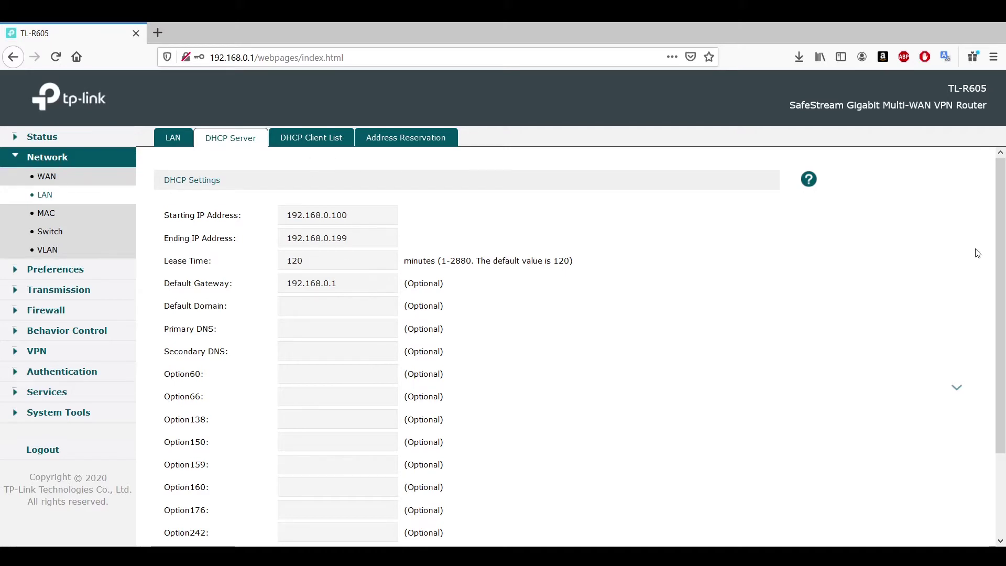
{"action": "left_click_drag", "start_coordinate": [1002, 248], "coordinate": [1003, 395]}
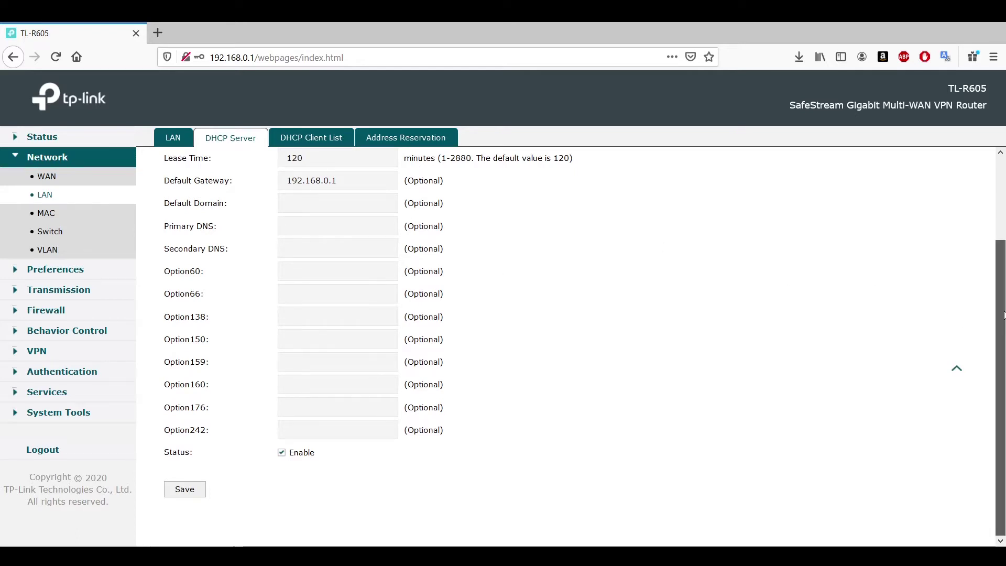
{"action": "left_click_drag", "start_coordinate": [1003, 317], "coordinate": [996, 182]}
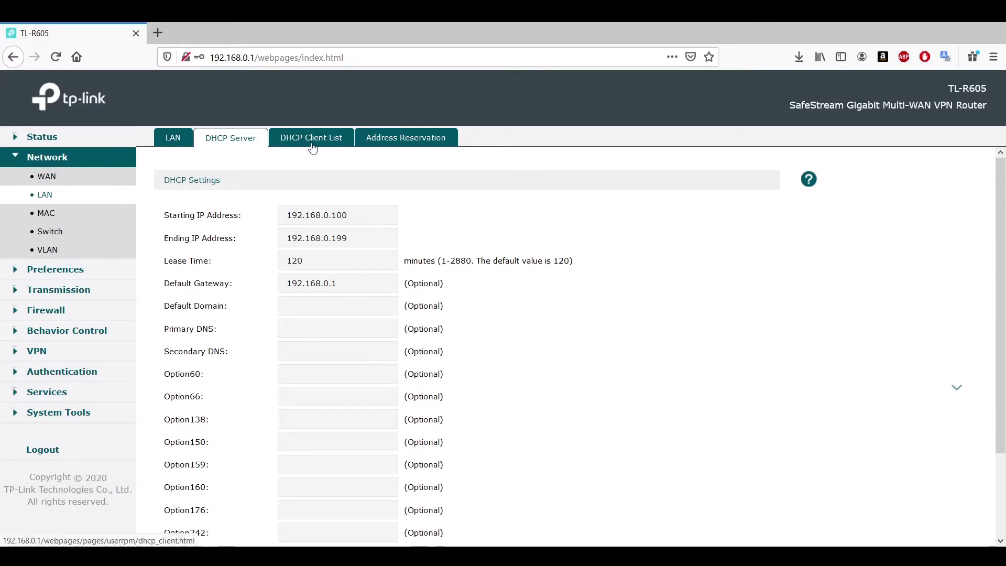
Browse the DHCP client list and a new address reservation, then open the MAC page.
{"action": "left_click", "coordinate": [313, 148]}
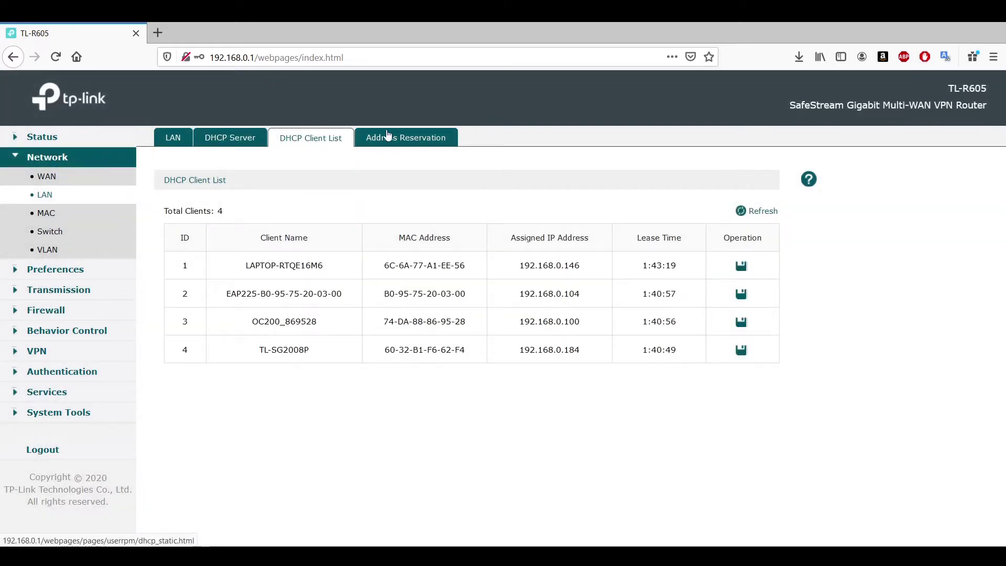
{"action": "left_click", "coordinate": [409, 151]}
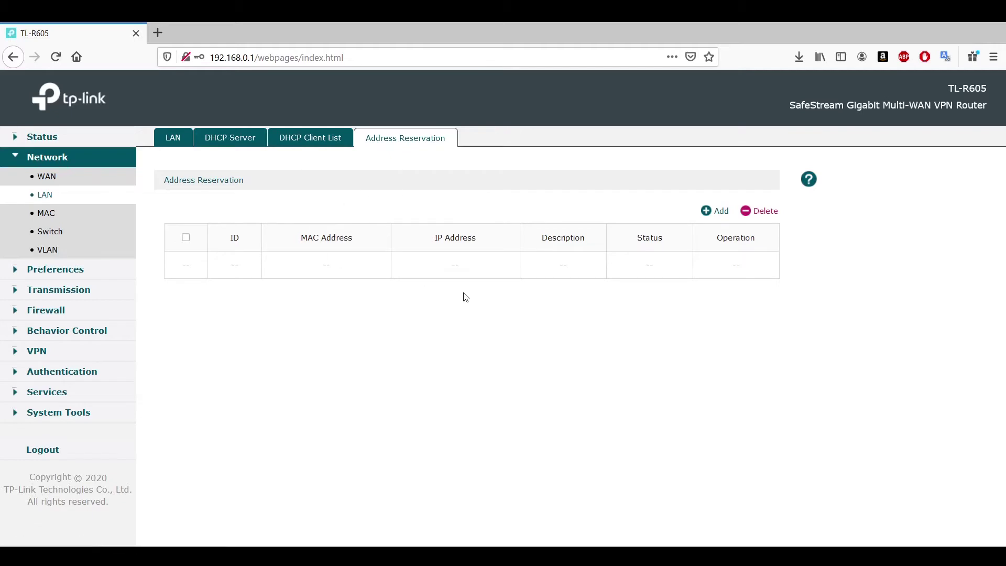
{"action": "left_click", "coordinate": [707, 210]}
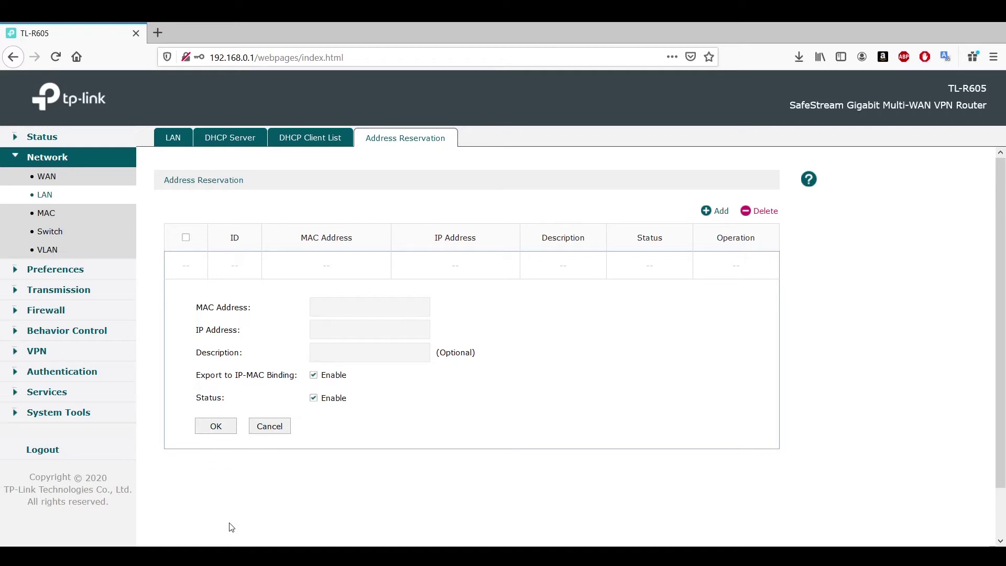
{"action": "left_click", "coordinate": [47, 216]}
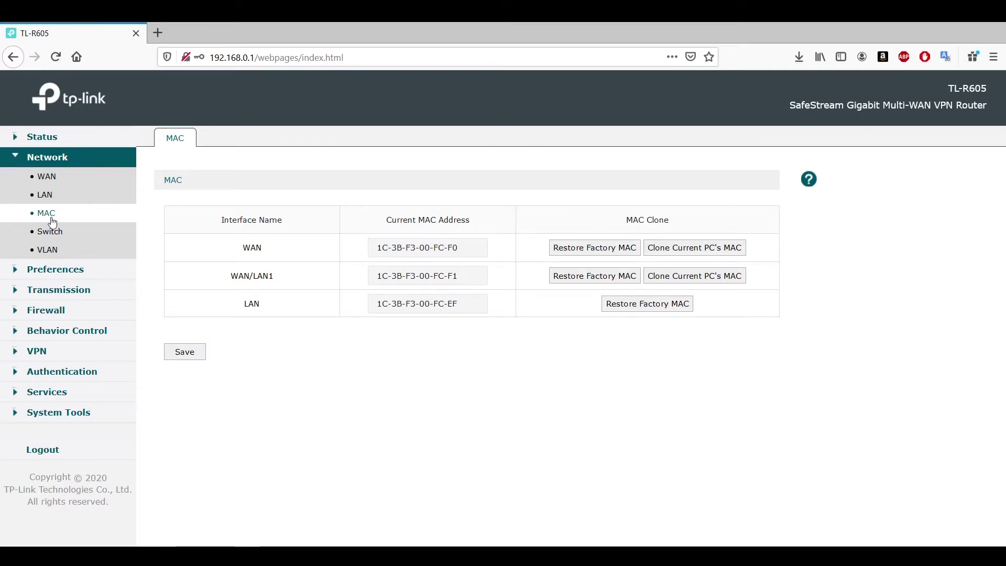
On the Switch page, try port mirroring and its modes, disable it, then view Port Config.
{"action": "left_click", "coordinate": [47, 236]}
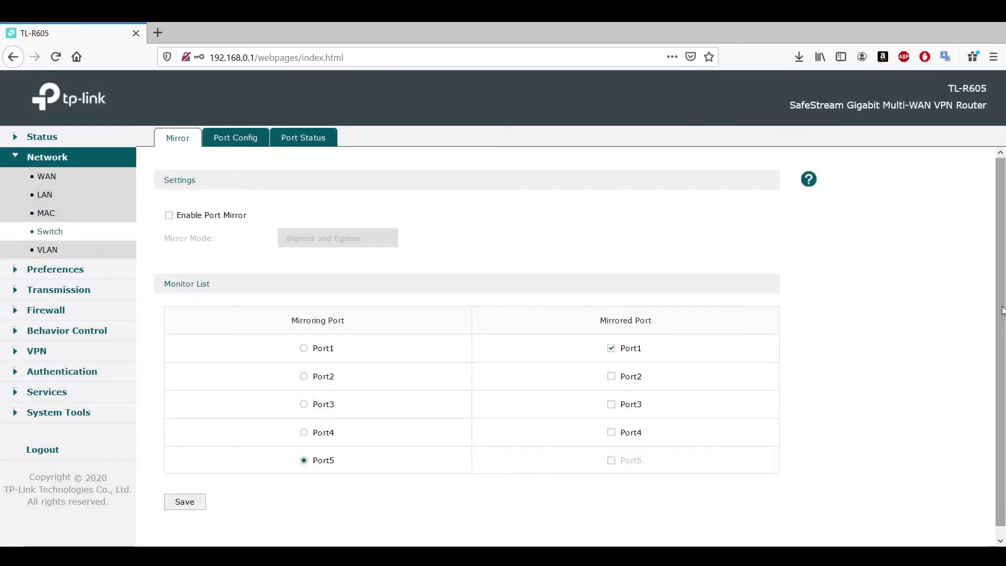
{"action": "scroll", "coordinate": [1002, 317], "scroll_direction": "down", "scroll_amount": 1}
{"action": "scroll", "coordinate": [1003, 317], "scroll_direction": "up", "scroll_amount": 1}
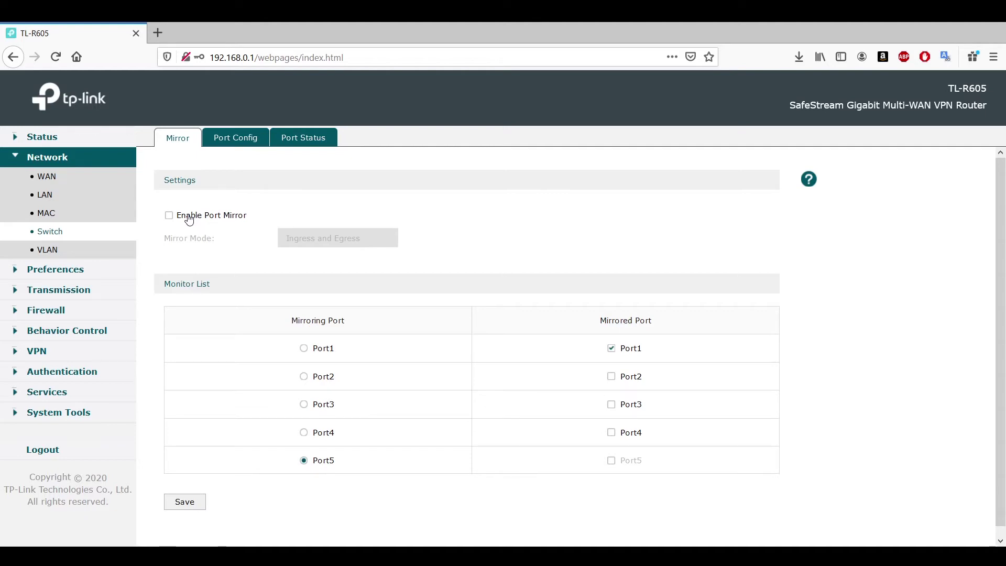
{"action": "left_click", "coordinate": [168, 216]}
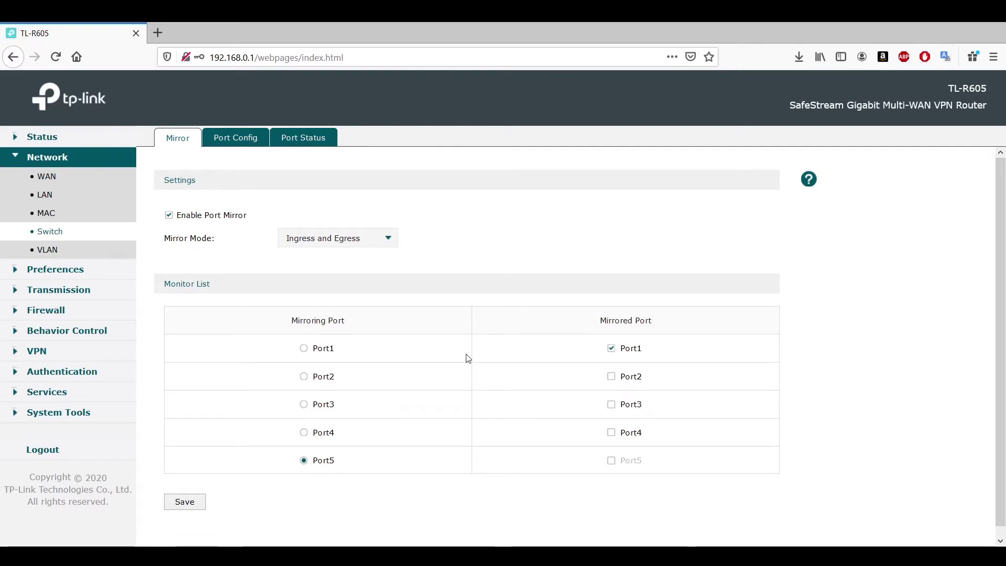
{"action": "left_click", "coordinate": [383, 242]}
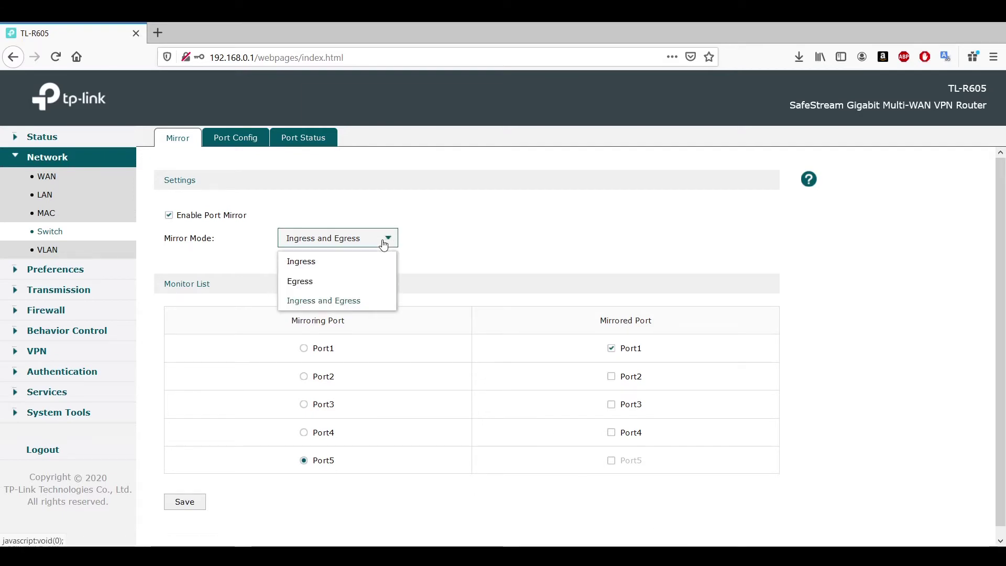
{"action": "left_click", "coordinate": [181, 215]}
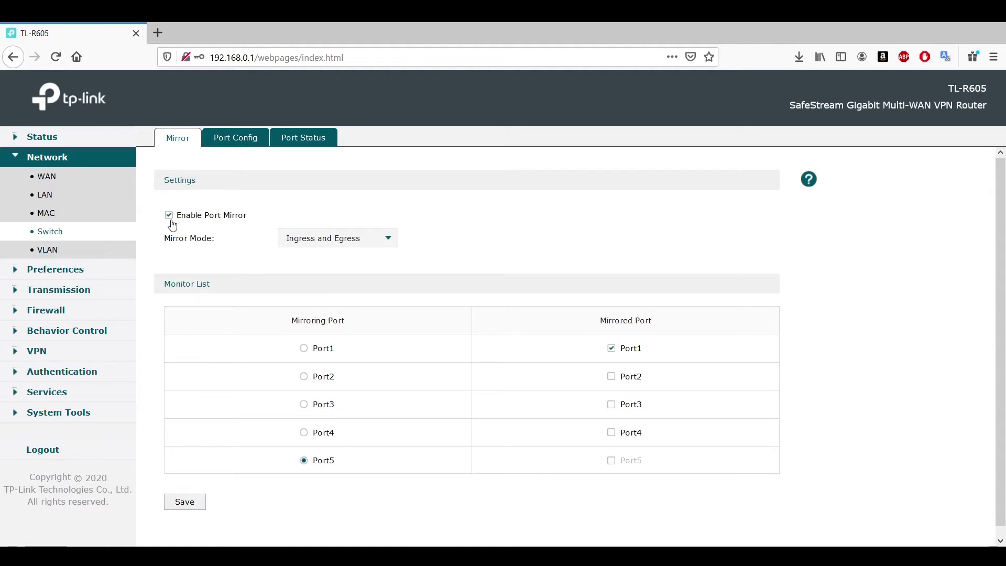
{"action": "left_click", "coordinate": [245, 136]}
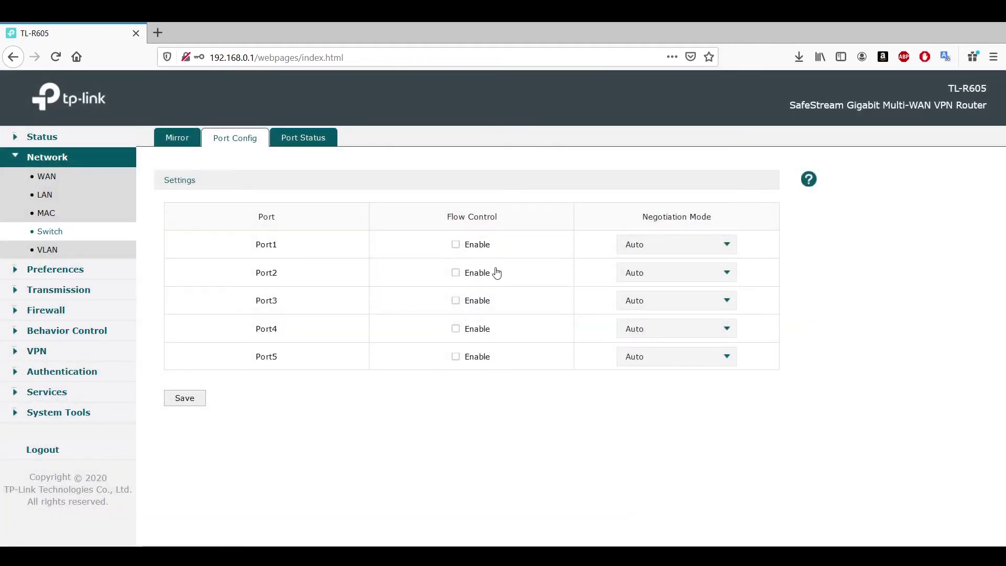
Check Port1 negotiation options keeping Auto, view Port Status, then open the VLAN list.
{"action": "left_click", "coordinate": [695, 249]}
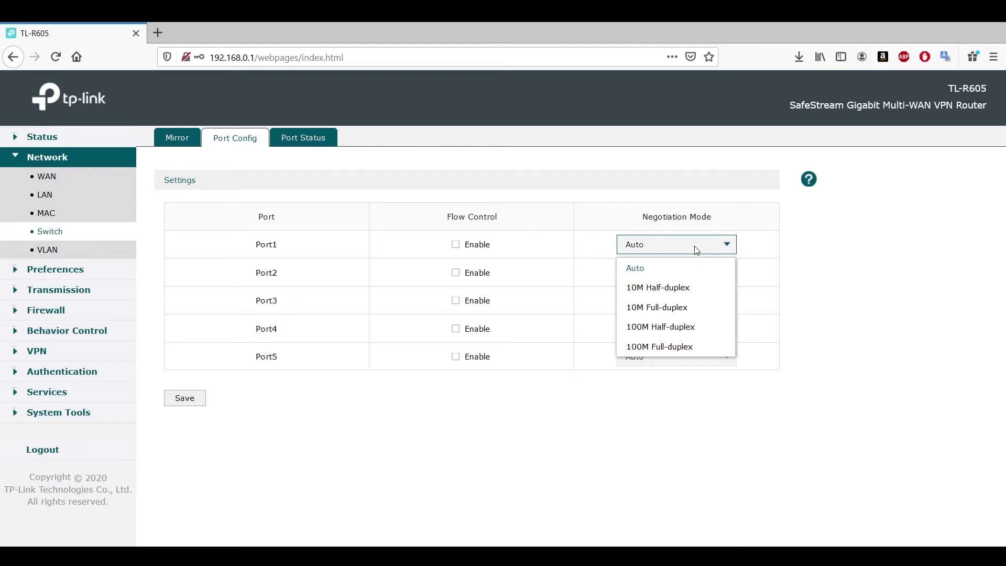
{"action": "left_click", "coordinate": [705, 415]}
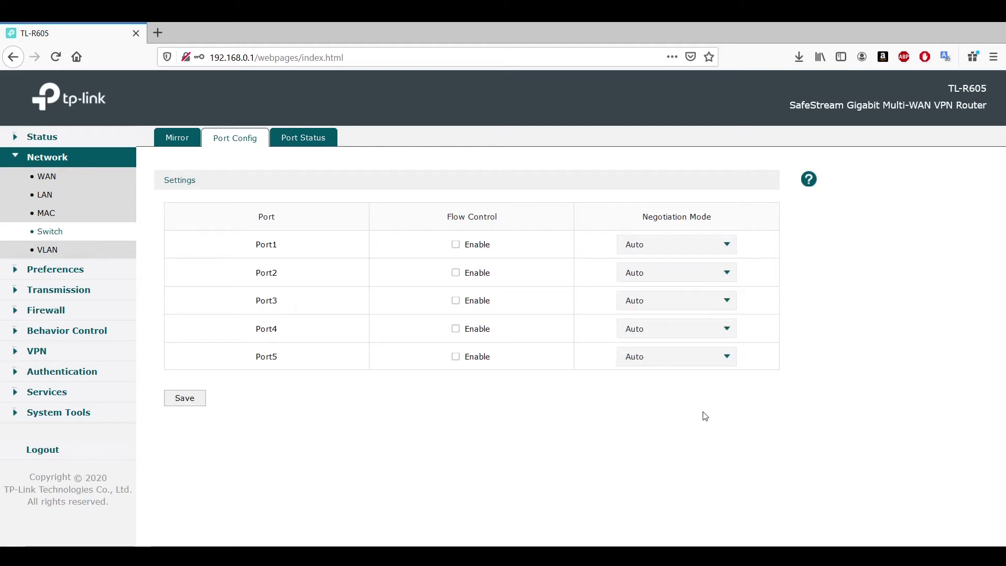
{"action": "left_click", "coordinate": [306, 138]}
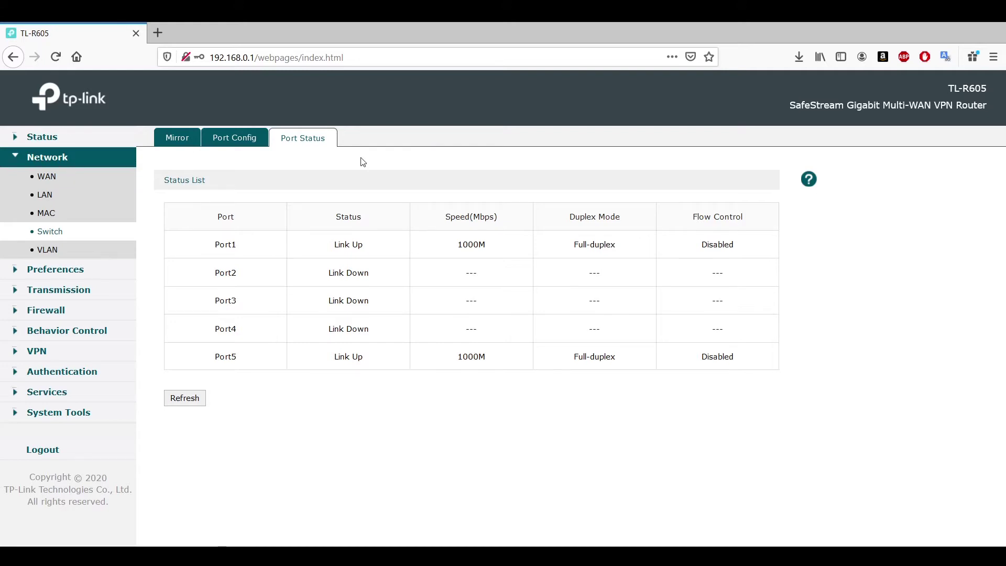
{"action": "left_click", "coordinate": [48, 251]}
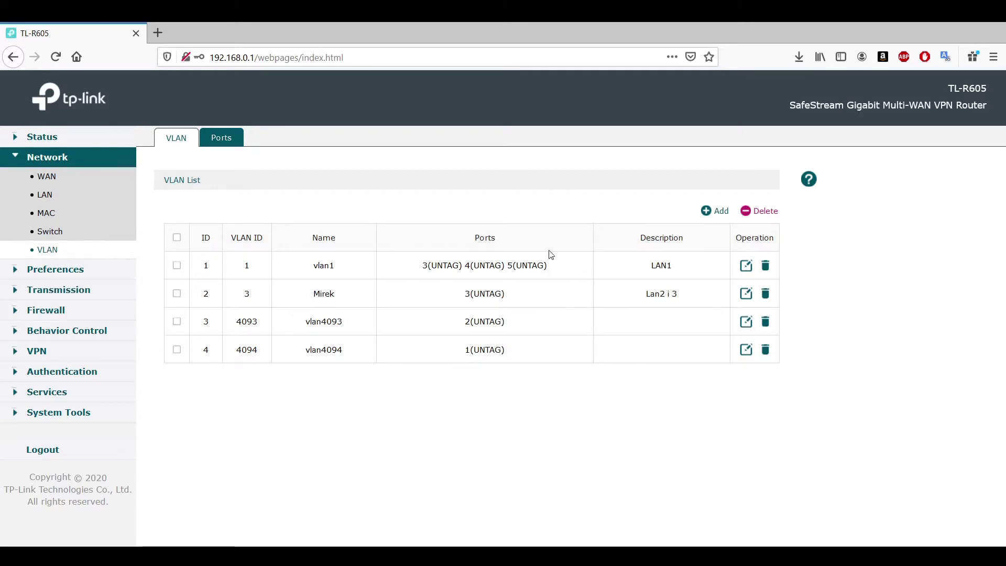
Start a new VLAN entry, focus its VLAN ID field, then expand Preferences.
{"action": "left_click", "coordinate": [719, 218]}
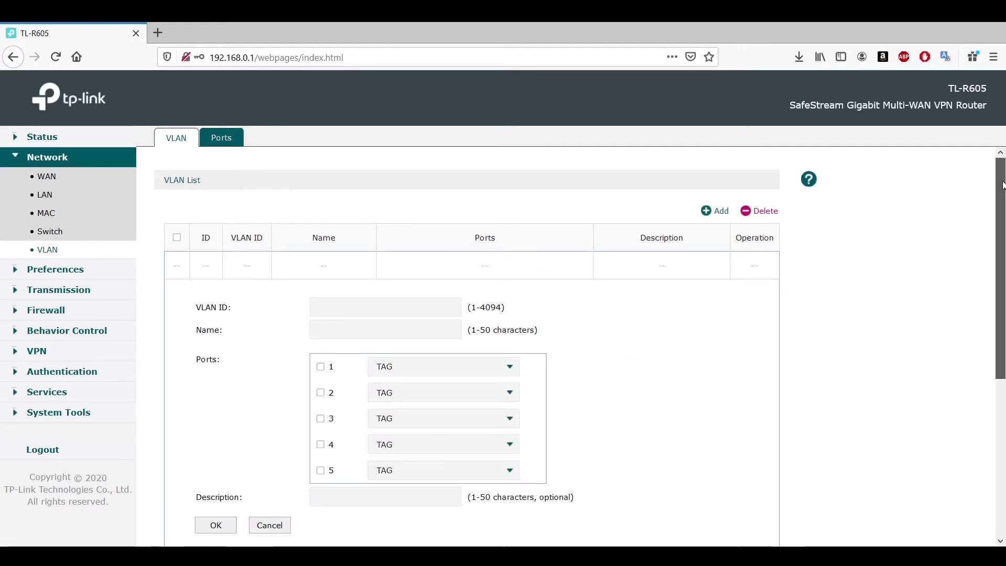
{"action": "scroll", "coordinate": [1002, 183], "scroll_direction": "down", "scroll_amount": 2}
{"action": "left_click", "coordinate": [391, 205]}
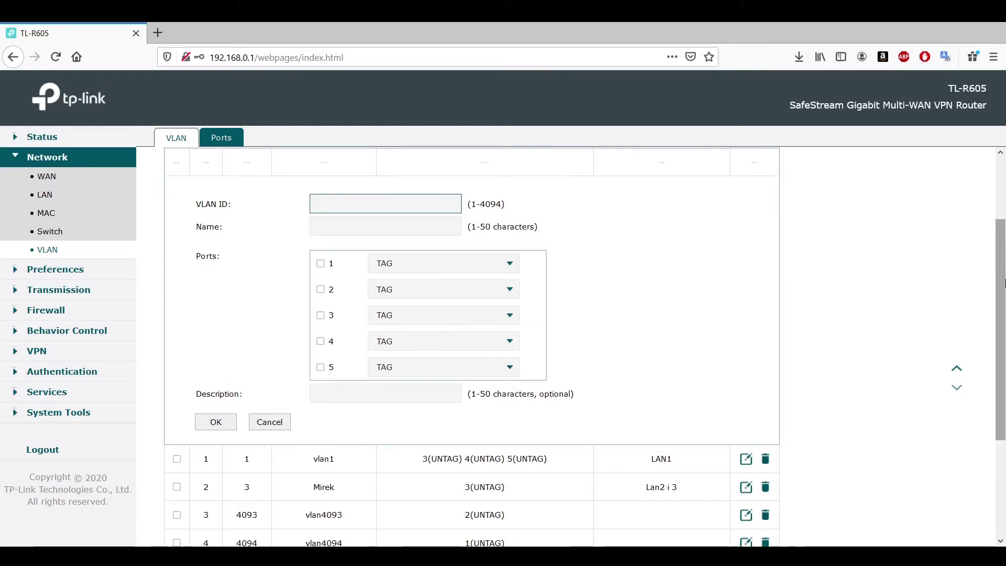
{"action": "left_click_drag", "start_coordinate": [1000, 283], "coordinate": [1002, 44]}
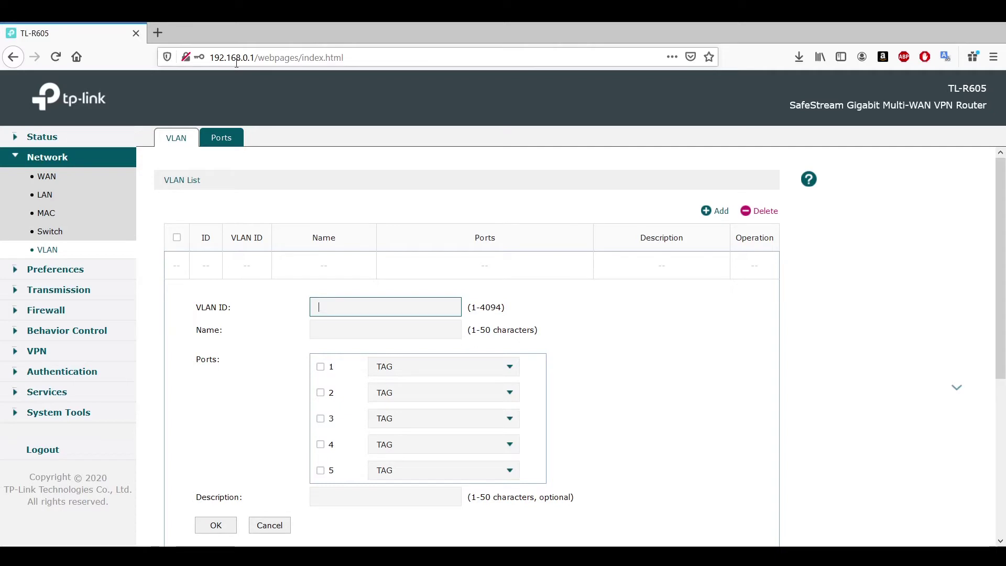
{"action": "left_click", "coordinate": [80, 271]}
Open the IP Group page and glance at the IP Address list.
{"action": "left_click", "coordinate": [60, 197]}
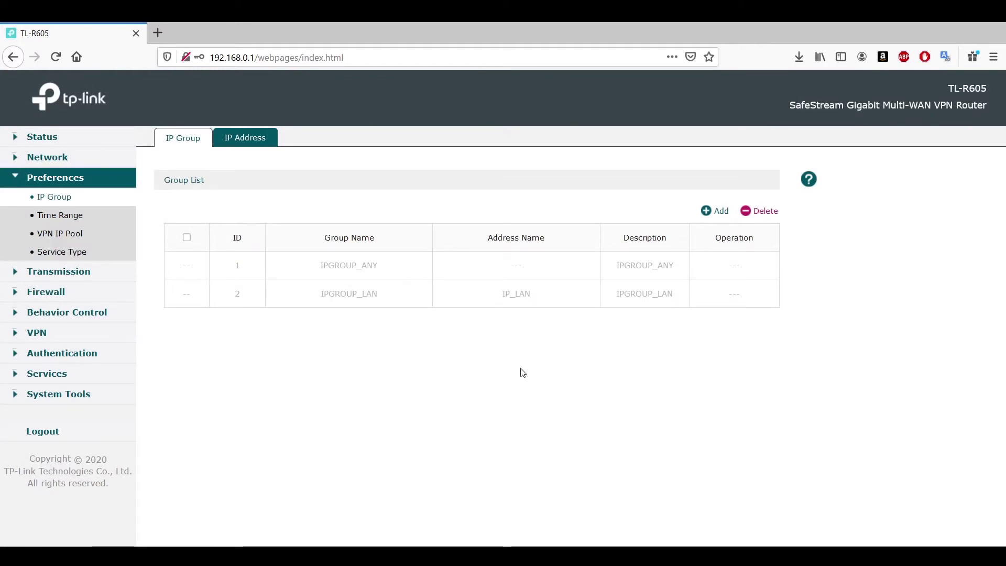
{"action": "left_click", "coordinate": [235, 138]}
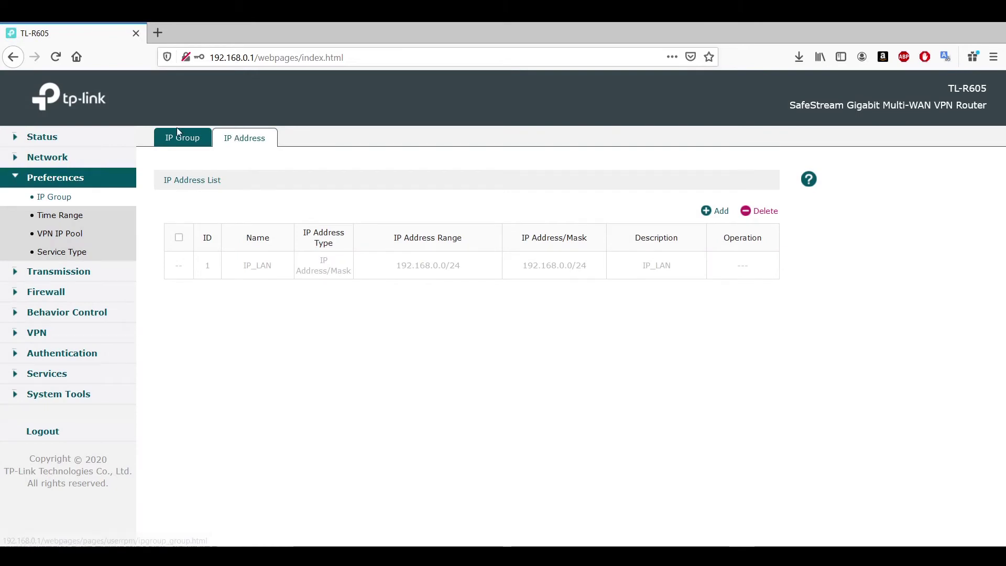
{"action": "left_click", "coordinate": [178, 145]}
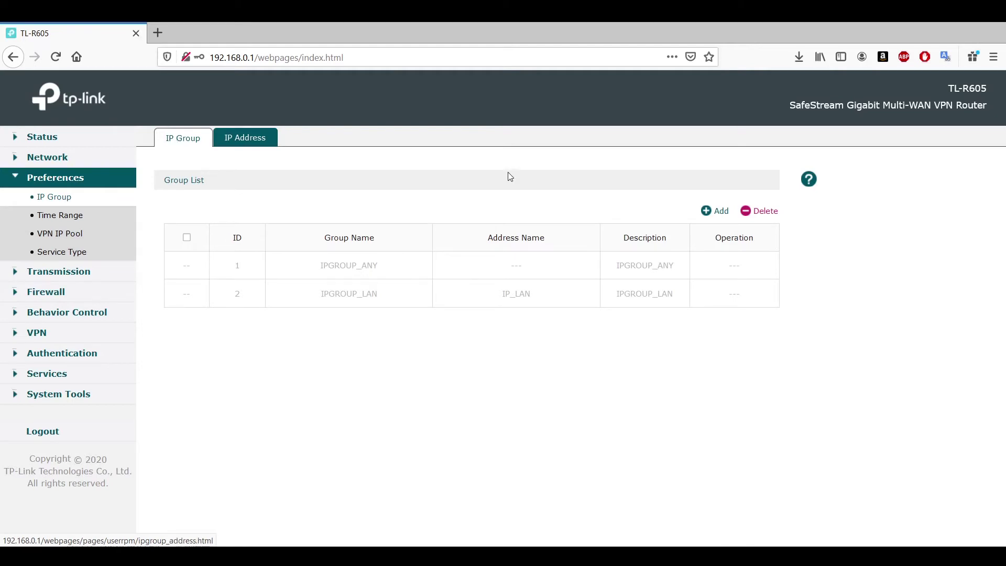
Start a new IP group, check its Address Name options, then open Time Range.
{"action": "left_click", "coordinate": [724, 211]}
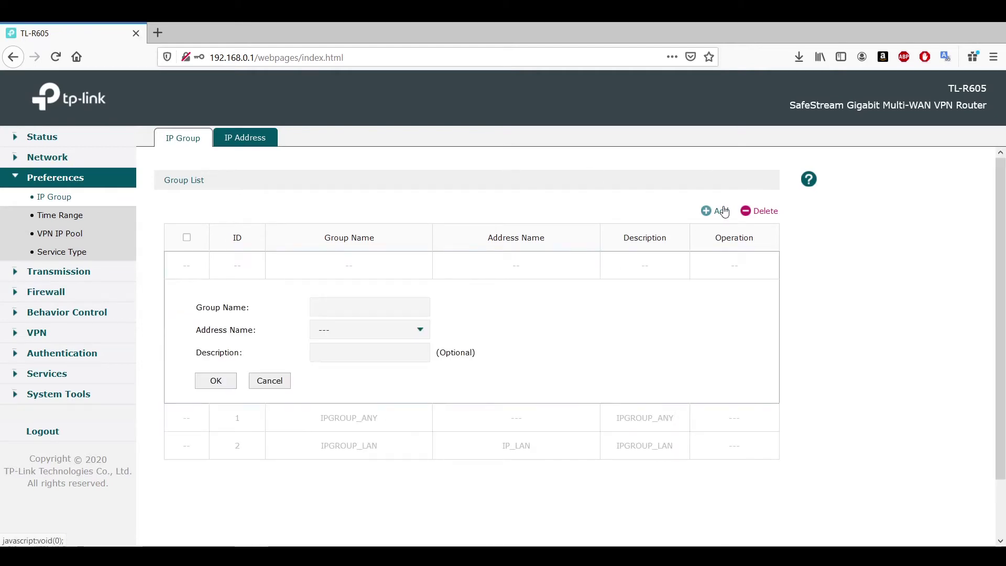
{"action": "left_click", "coordinate": [367, 331]}
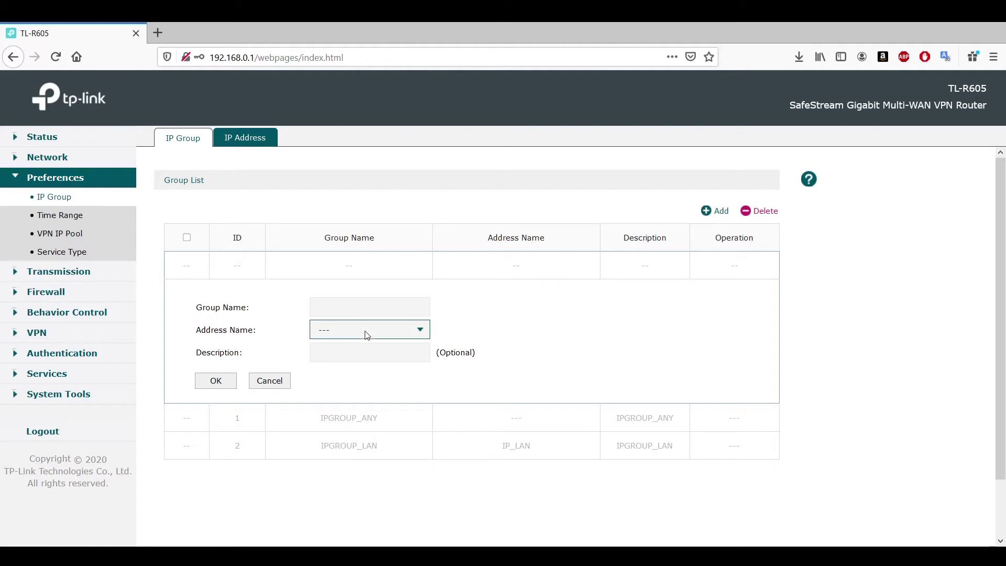
{"action": "left_click", "coordinate": [366, 333]}
{"action": "left_click", "coordinate": [378, 304]}
{"action": "left_click", "coordinate": [71, 216]}
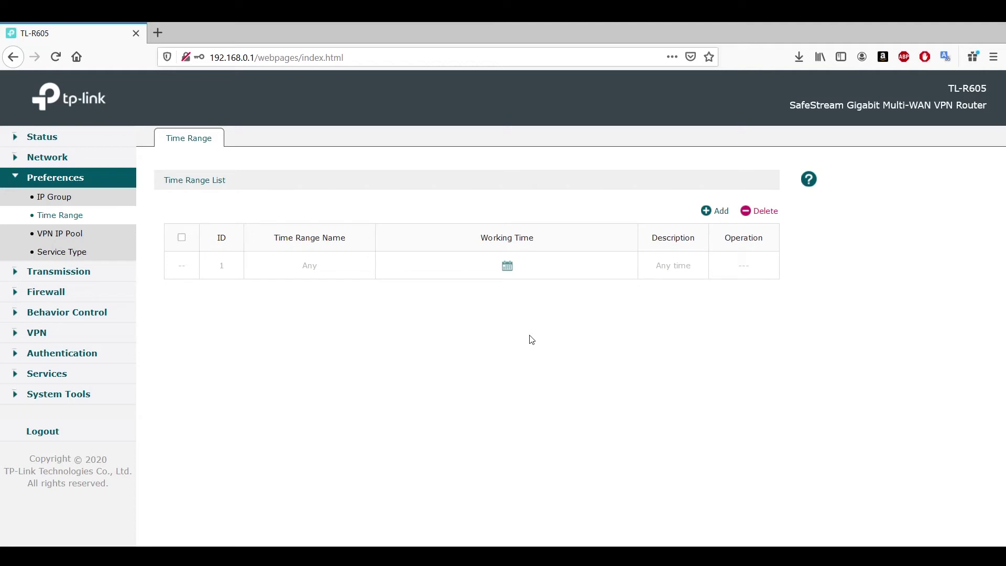
Start new VPN IP pool and custom service type entries, then expand the Transmission group.
{"action": "left_click", "coordinate": [61, 243]}
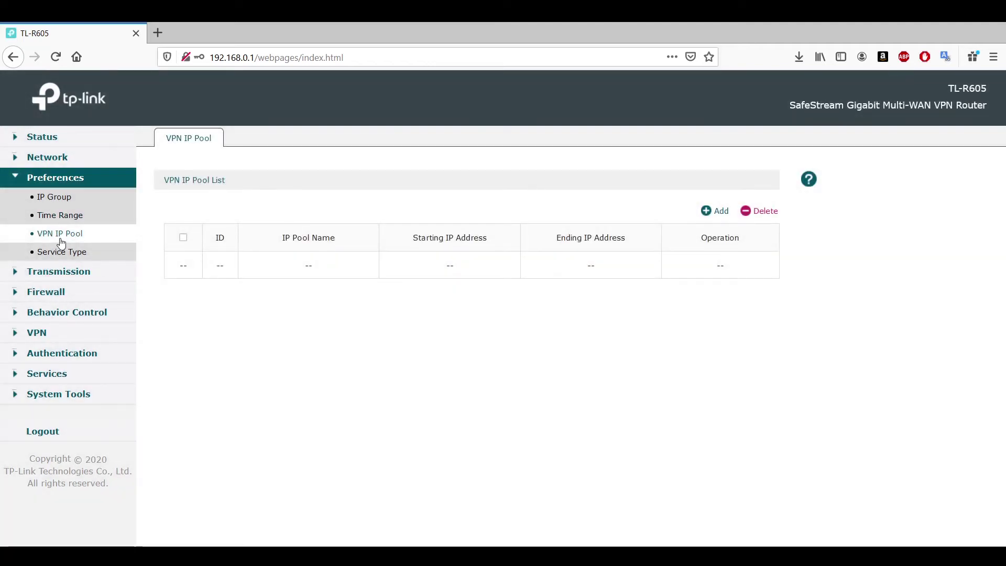
{"action": "left_click", "coordinate": [722, 215]}
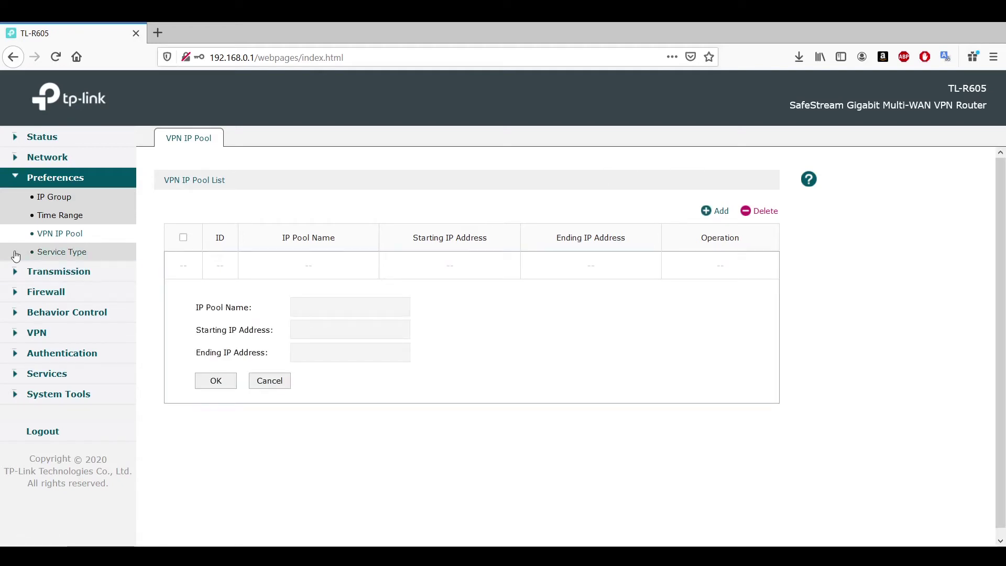
{"action": "left_click", "coordinate": [67, 256]}
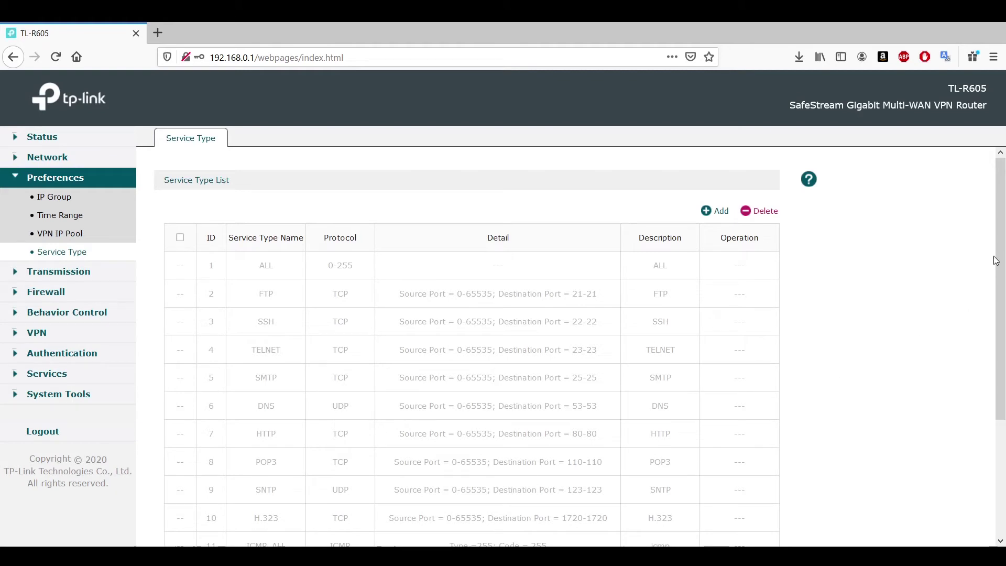
{"action": "scroll", "coordinate": [997, 293], "scroll_direction": "down", "scroll_amount": 3}
{"action": "scroll", "coordinate": [998, 319], "scroll_direction": "up", "scroll_amount": 3}
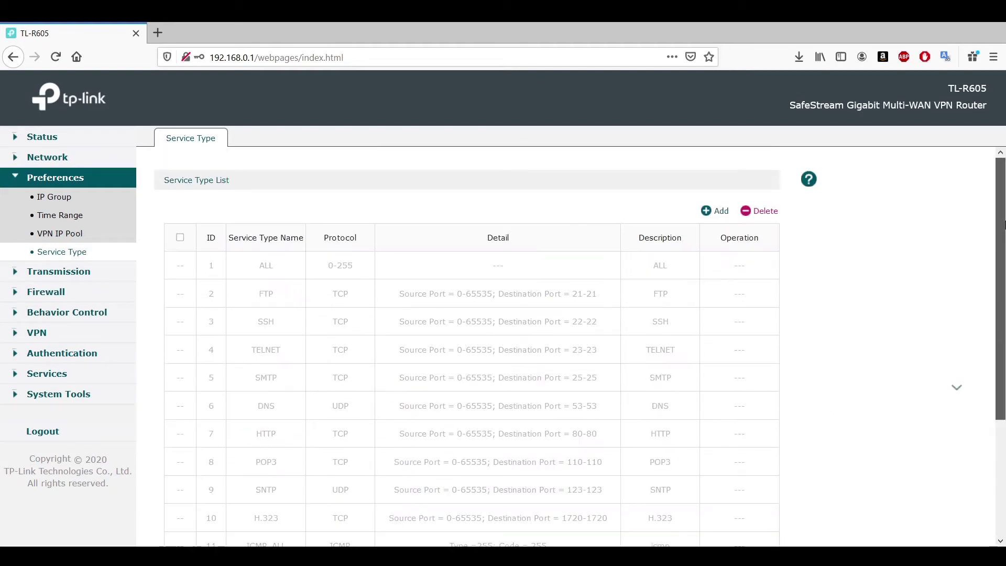
{"action": "left_click", "coordinate": [715, 215]}
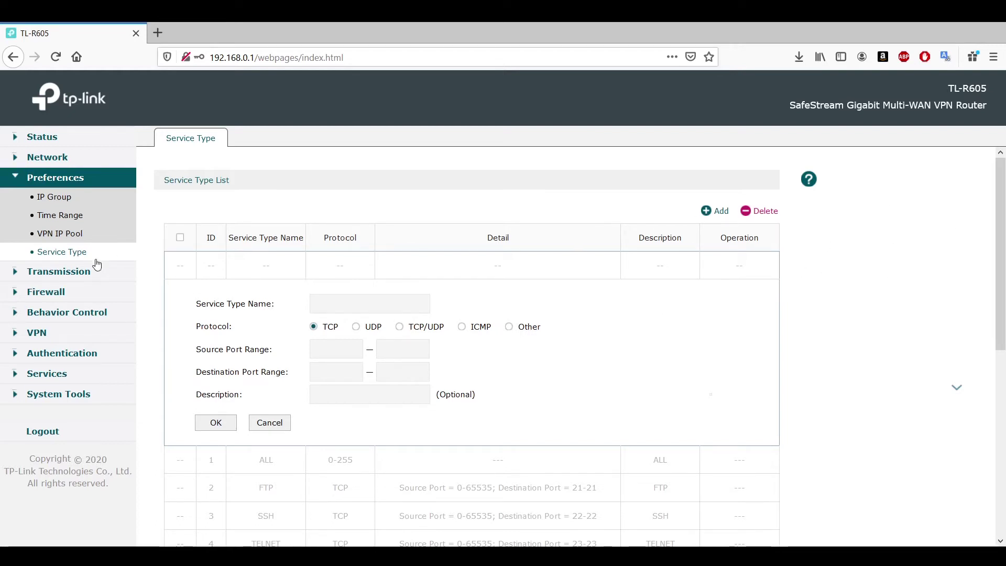
{"action": "left_click", "coordinate": [67, 276]}
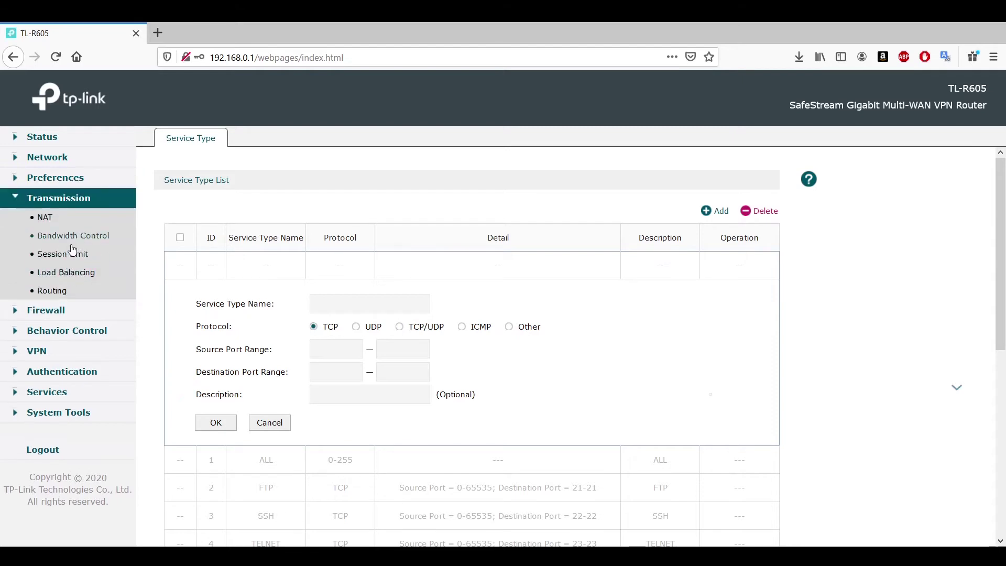
Open NAT's Virtual Servers list and start a new virtual server entry.
{"action": "left_click", "coordinate": [94, 220]}
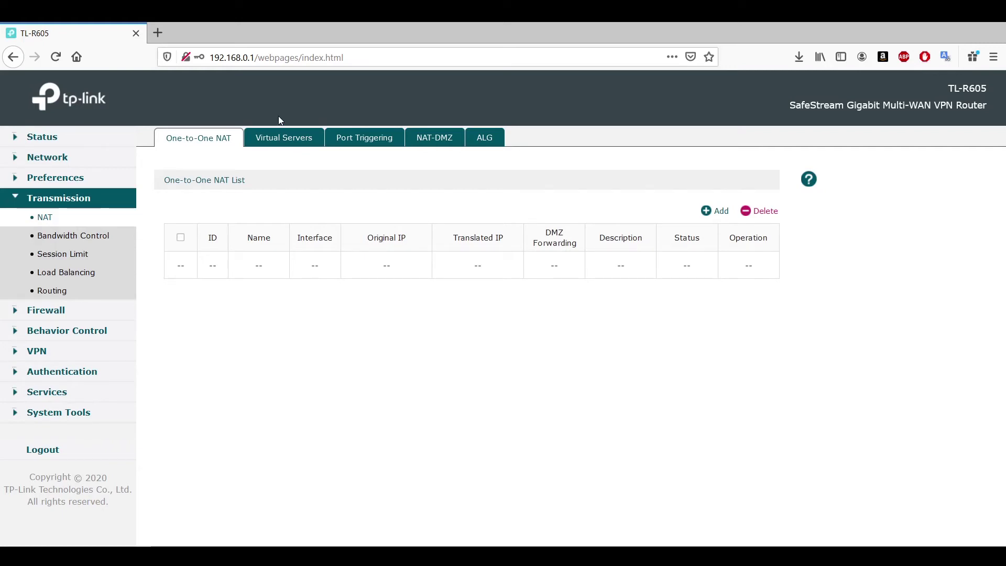
{"action": "left_click", "coordinate": [299, 146]}
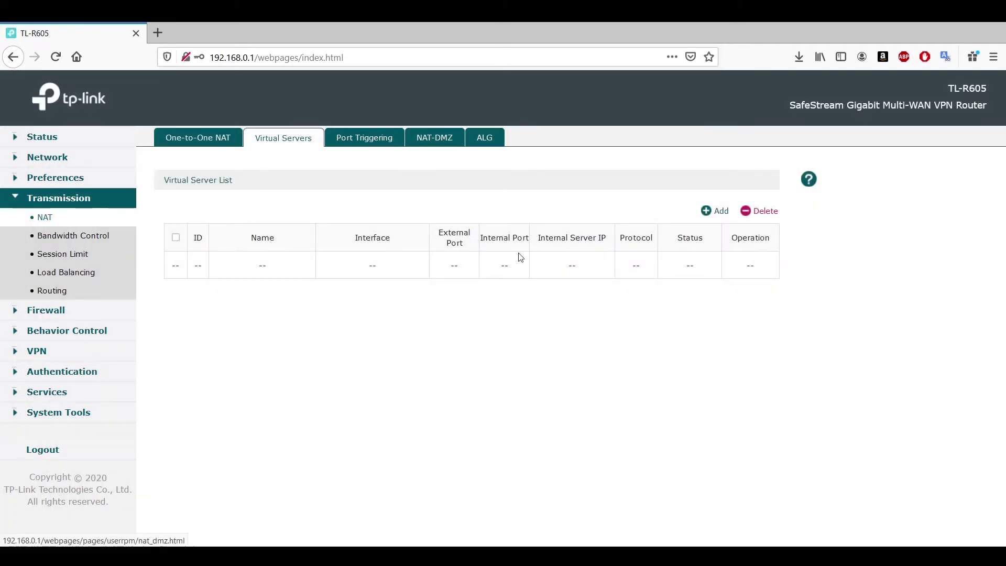
{"action": "left_click", "coordinate": [721, 215]}
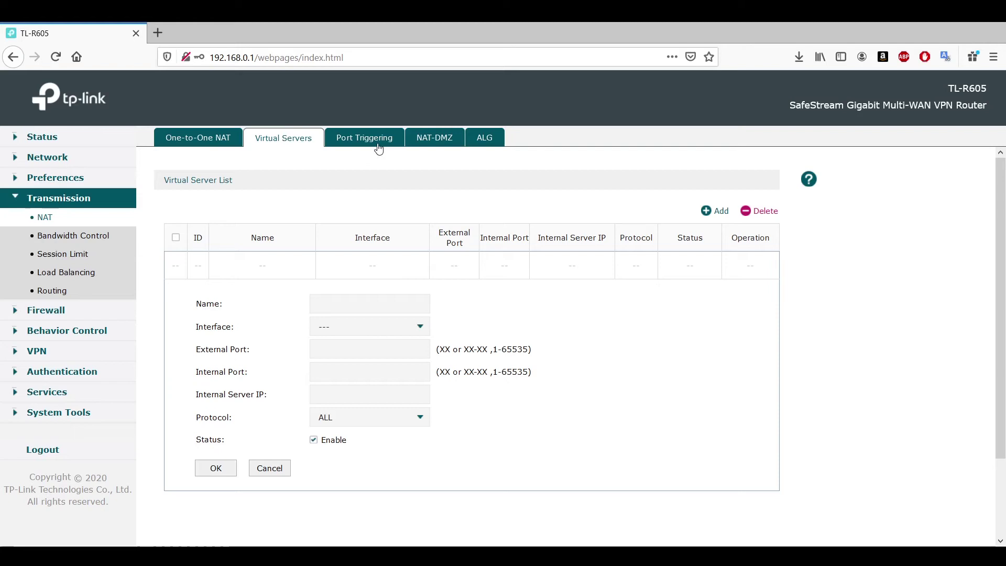
Review the Port Triggering, NAT-DMZ and ALG tabs, then go to Bandwidth Control.
{"action": "left_click", "coordinate": [363, 137]}
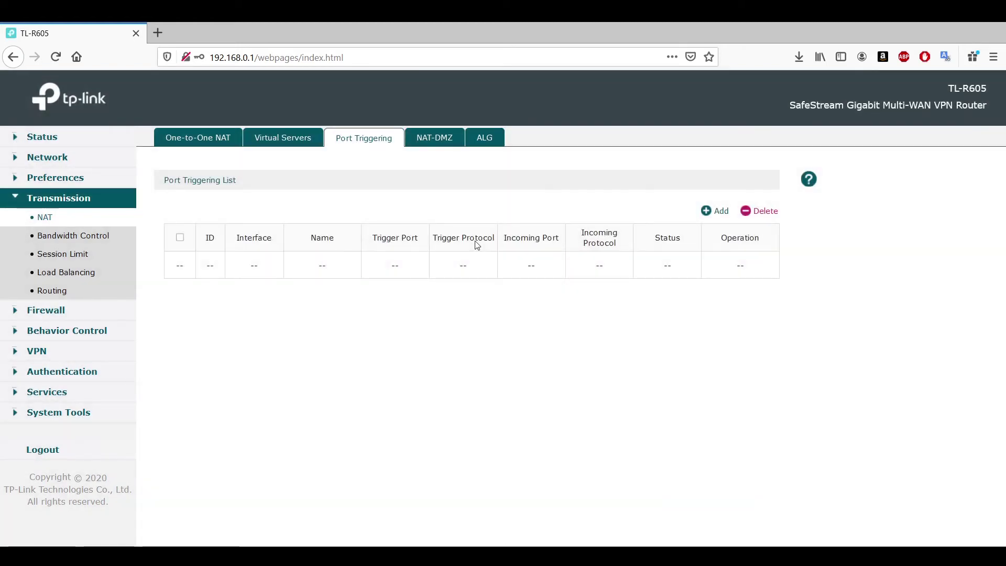
{"action": "left_click", "coordinate": [439, 137]}
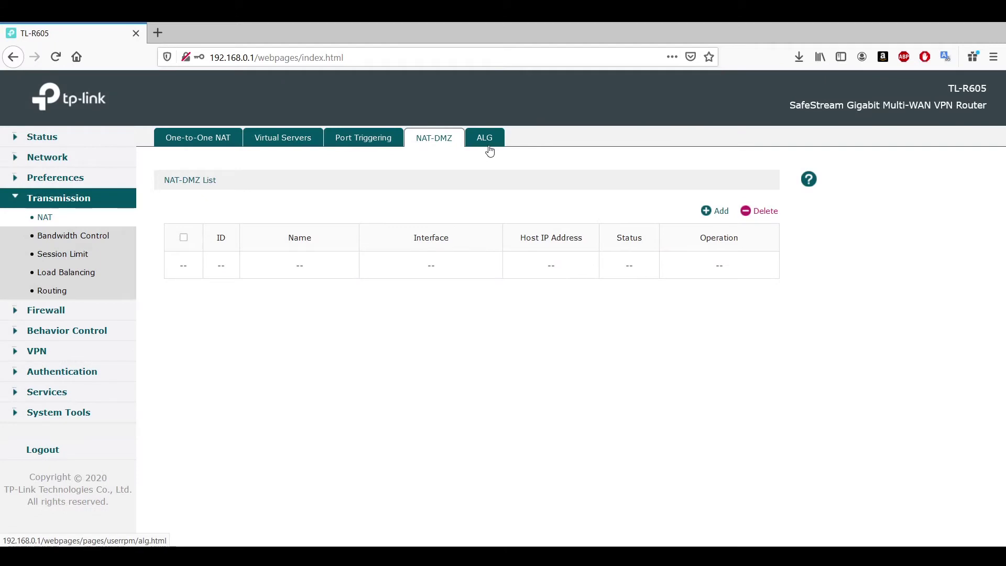
{"action": "left_click", "coordinate": [489, 146]}
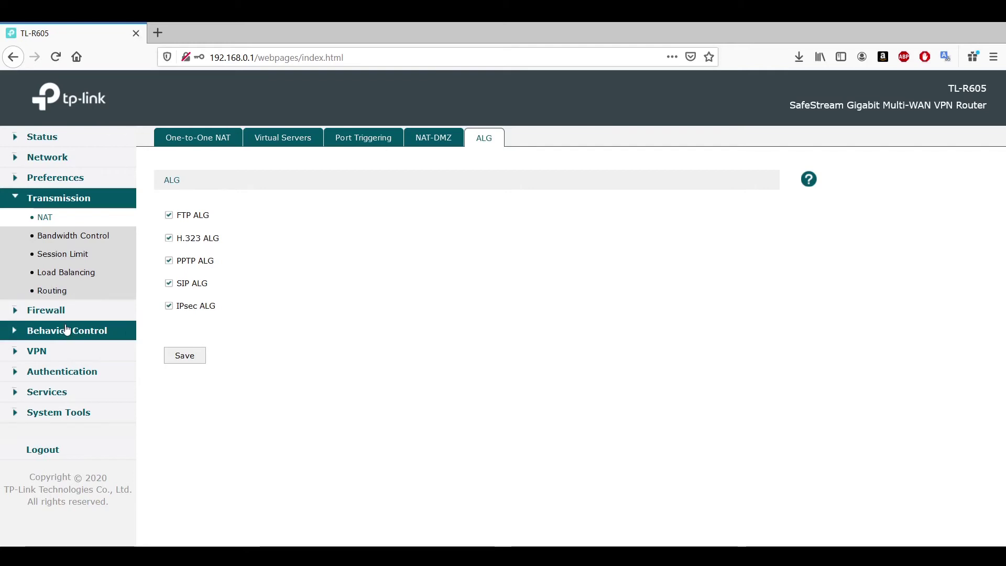
{"action": "left_click", "coordinate": [81, 241]}
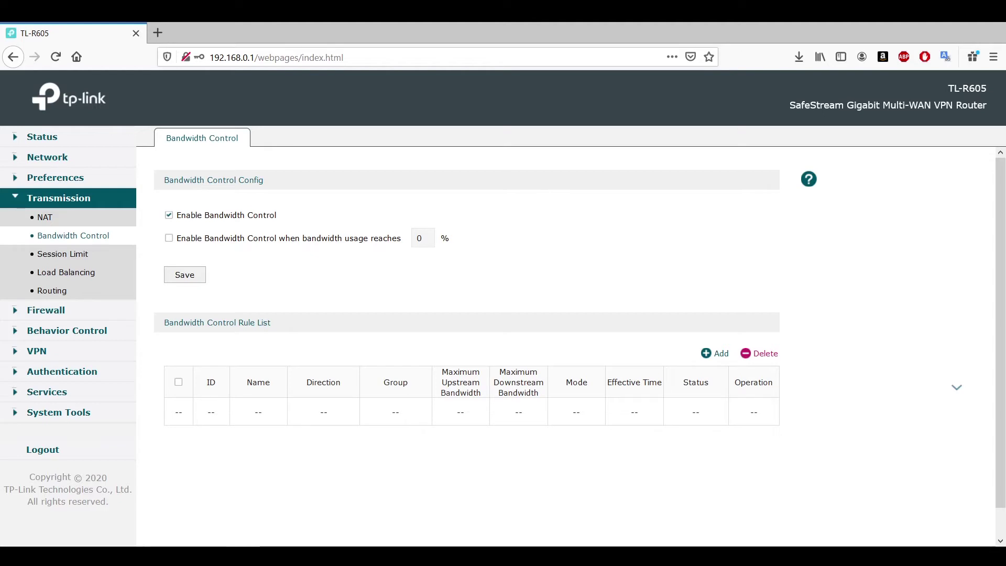
Add a new bandwidth control rule, checking the Group choices and keeping IPGROUP_ANY.
{"action": "left_click", "coordinate": [720, 353]}
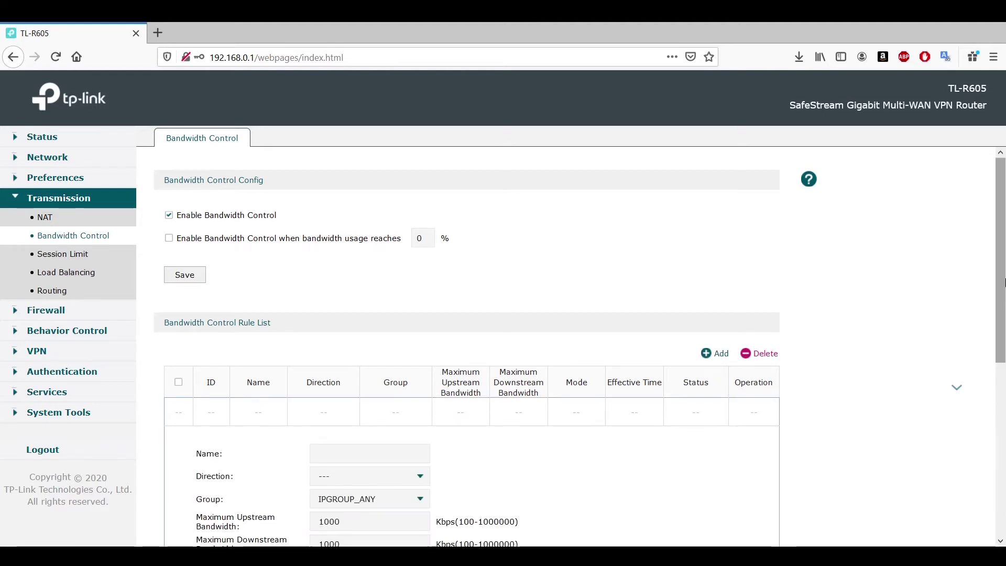
{"action": "scroll", "coordinate": [1000, 366], "scroll_direction": "down", "scroll_amount": 3}
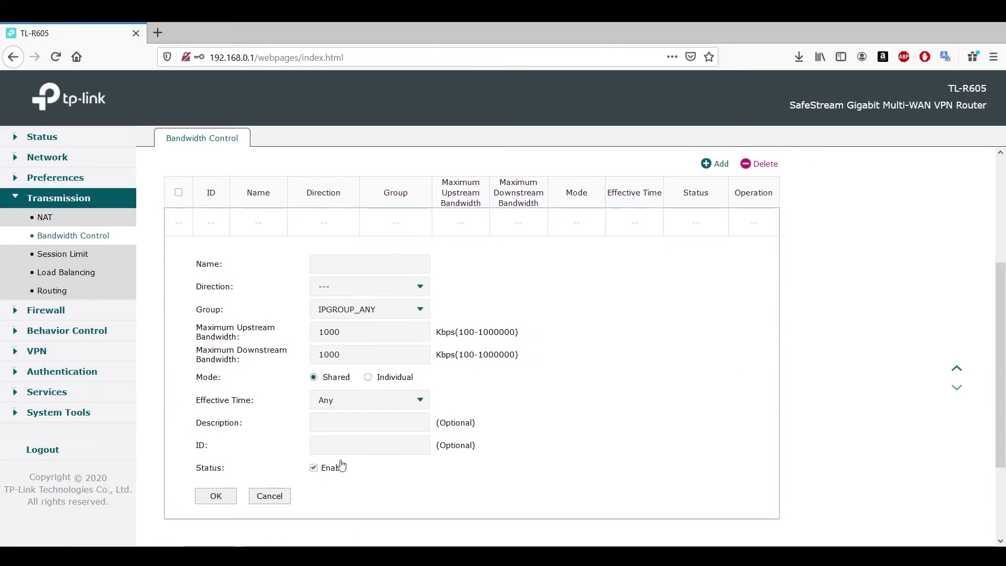
{"action": "left_click", "coordinate": [381, 314]}
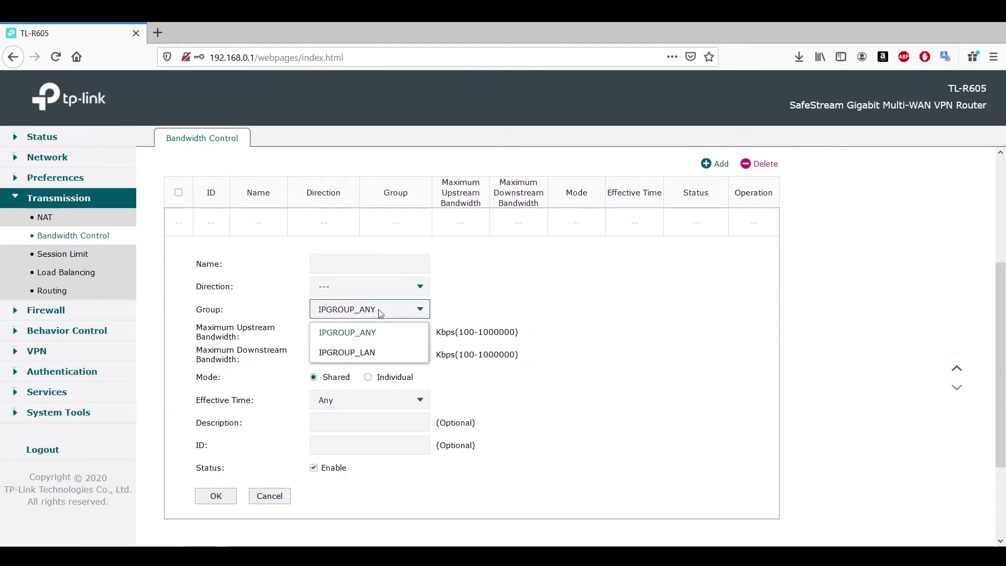
{"action": "left_click", "coordinate": [510, 283]}
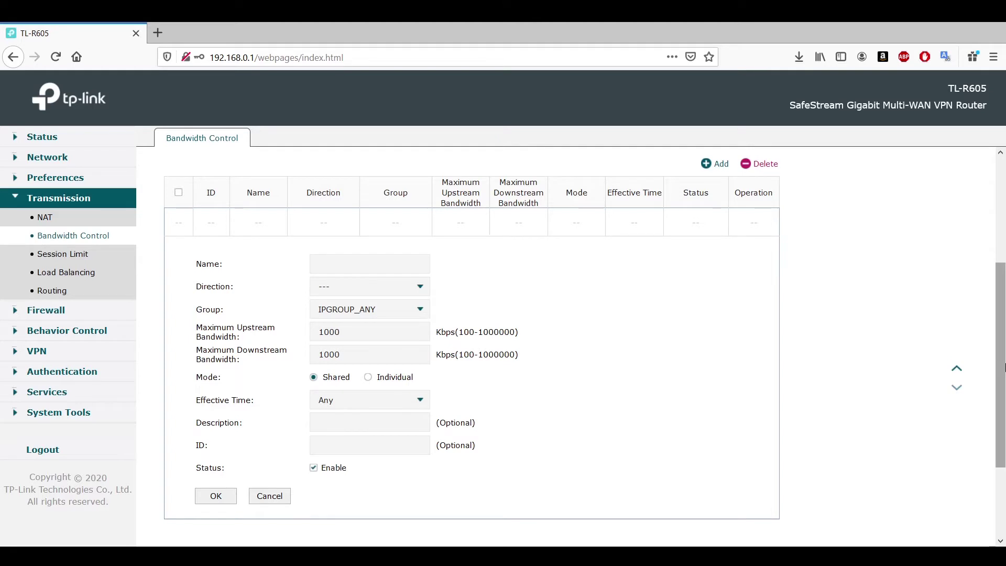
{"action": "left_click_drag", "start_coordinate": [1005, 366], "coordinate": [985, 199]}
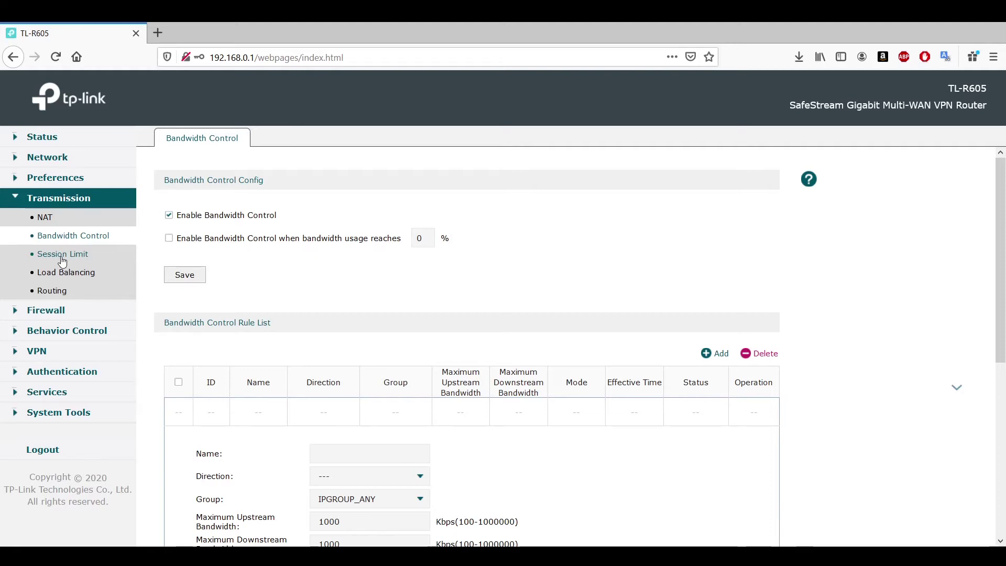
Start a Session Limit rule targeting IPGROUP_LAN, then view the Session Monitor list.
{"action": "left_click", "coordinate": [62, 256]}
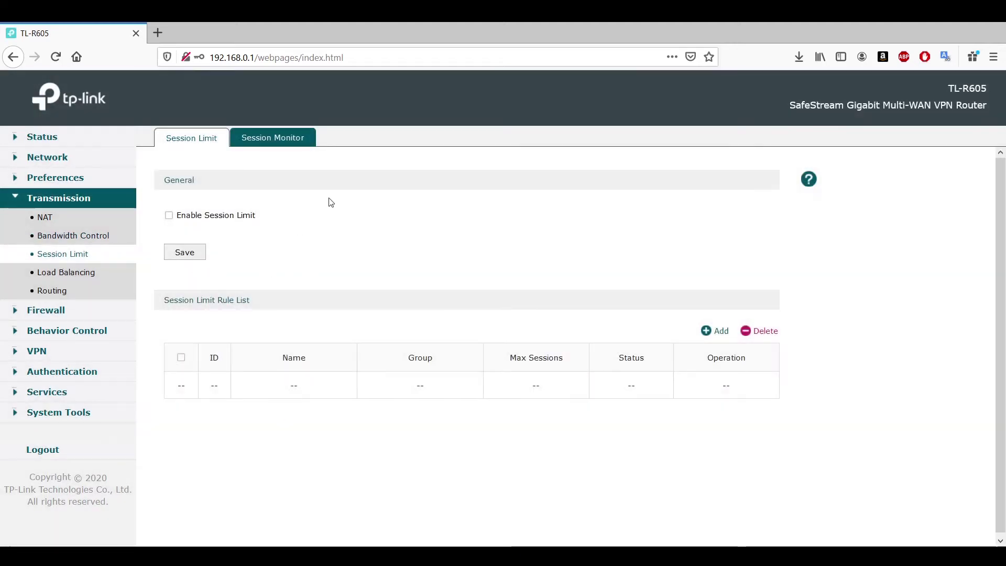
{"action": "left_click", "coordinate": [708, 333]}
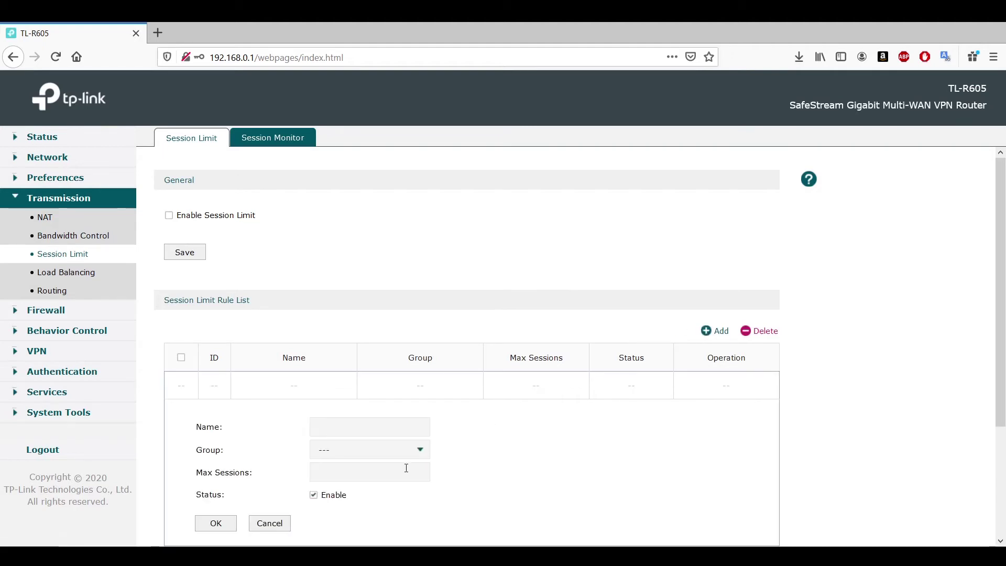
{"action": "left_click", "coordinate": [420, 452]}
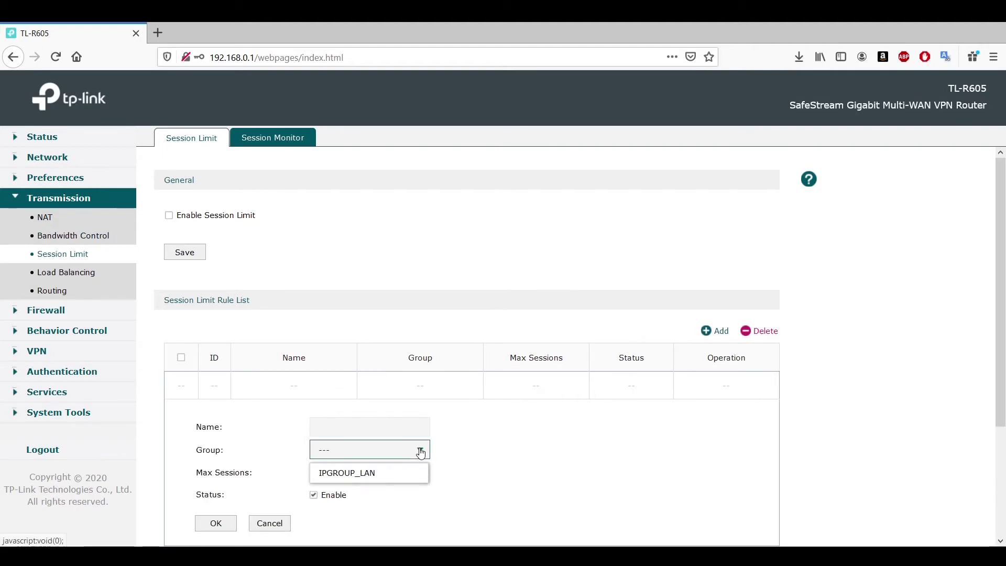
{"action": "left_click", "coordinate": [399, 473]}
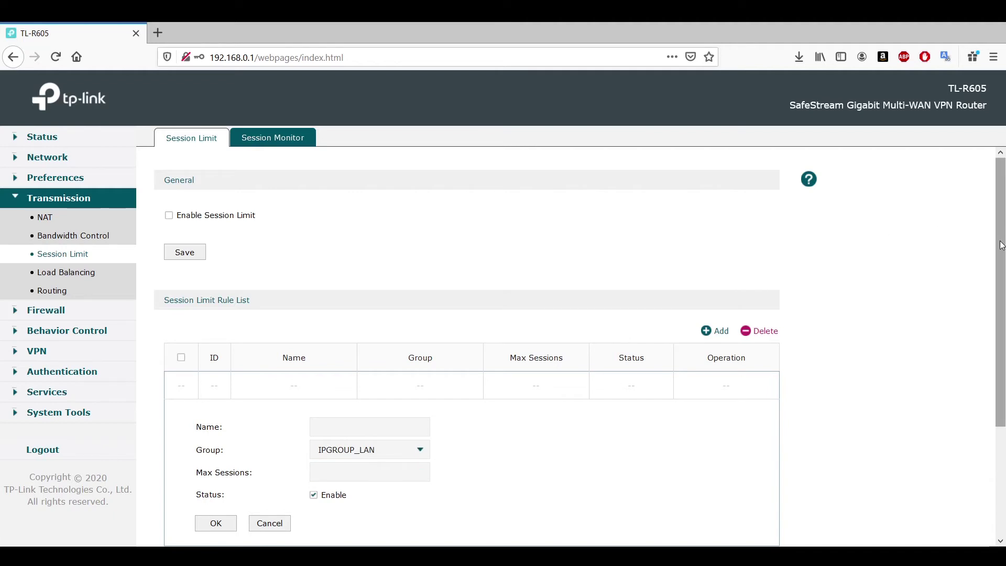
{"action": "left_click_drag", "start_coordinate": [1001, 245], "coordinate": [1001, 318]}
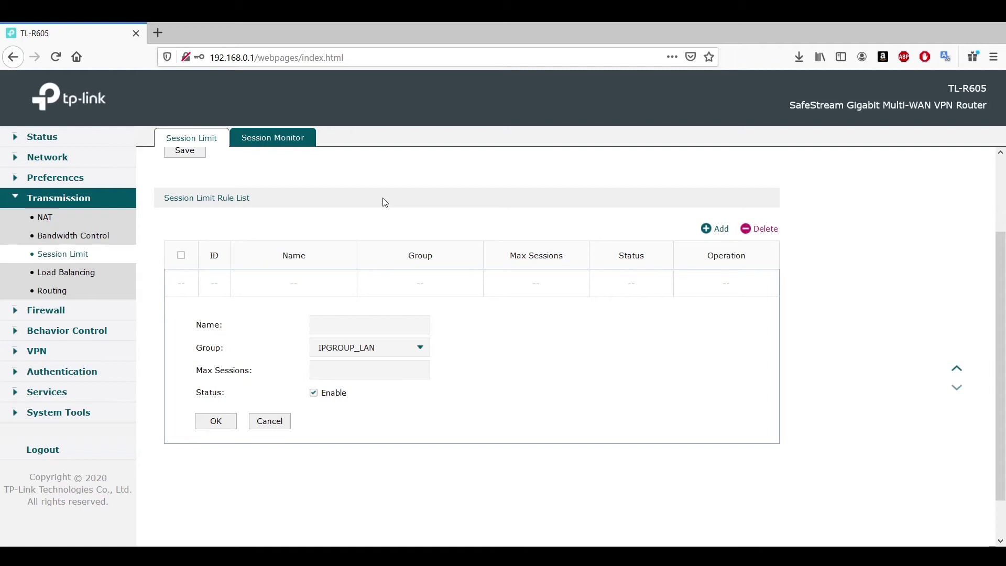
{"action": "left_click", "coordinate": [286, 147]}
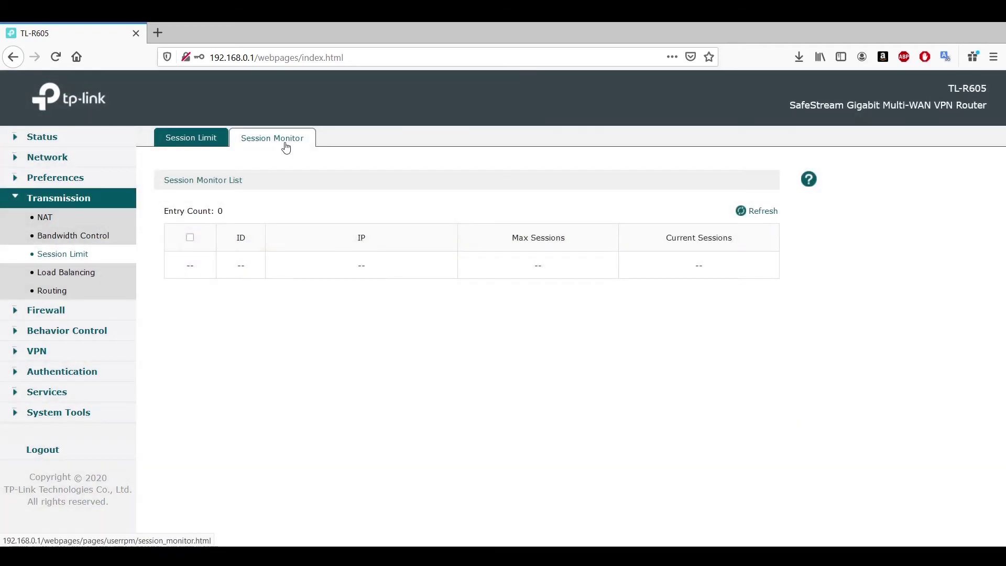
Refresh the Session Monitor, then turn on Enable Session Limit and save.
{"action": "left_click", "coordinate": [760, 215]}
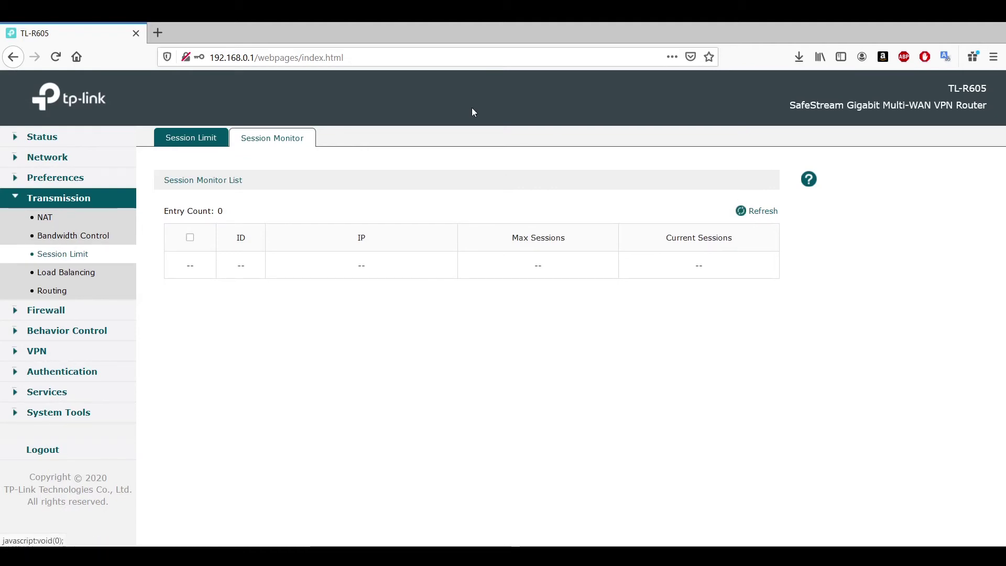
{"action": "left_click", "coordinate": [185, 143]}
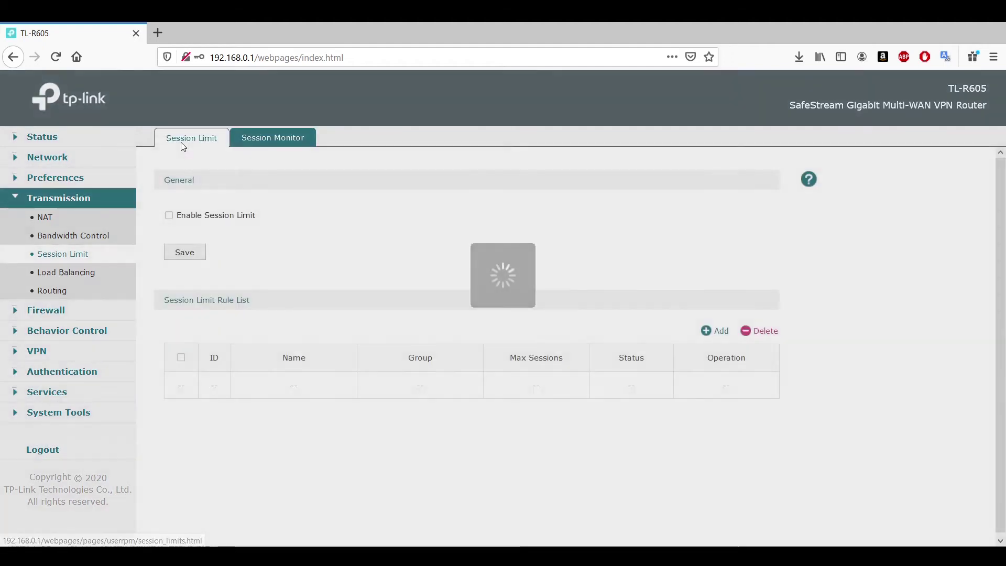
{"action": "left_click", "coordinate": [178, 218]}
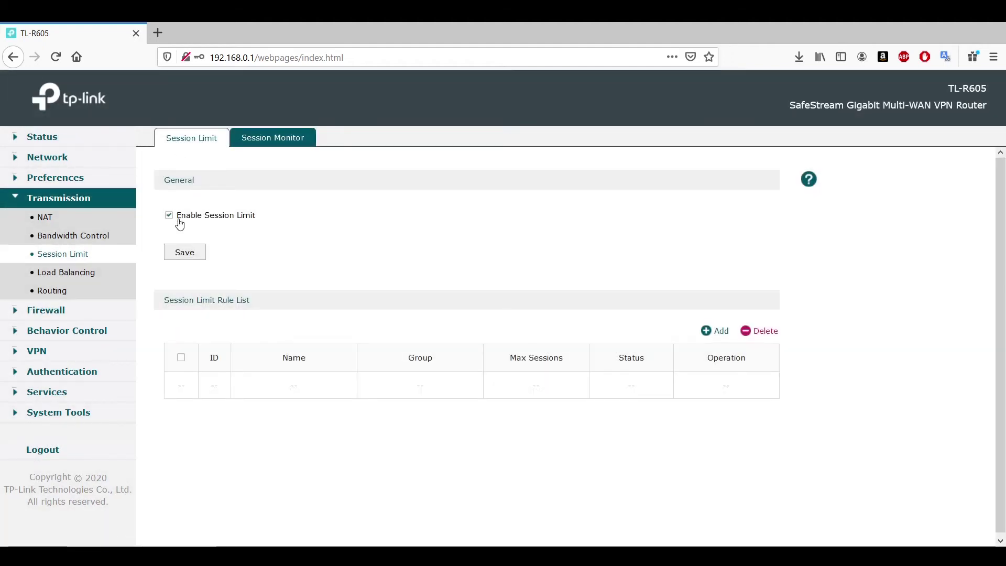
{"action": "left_click", "coordinate": [199, 255]}
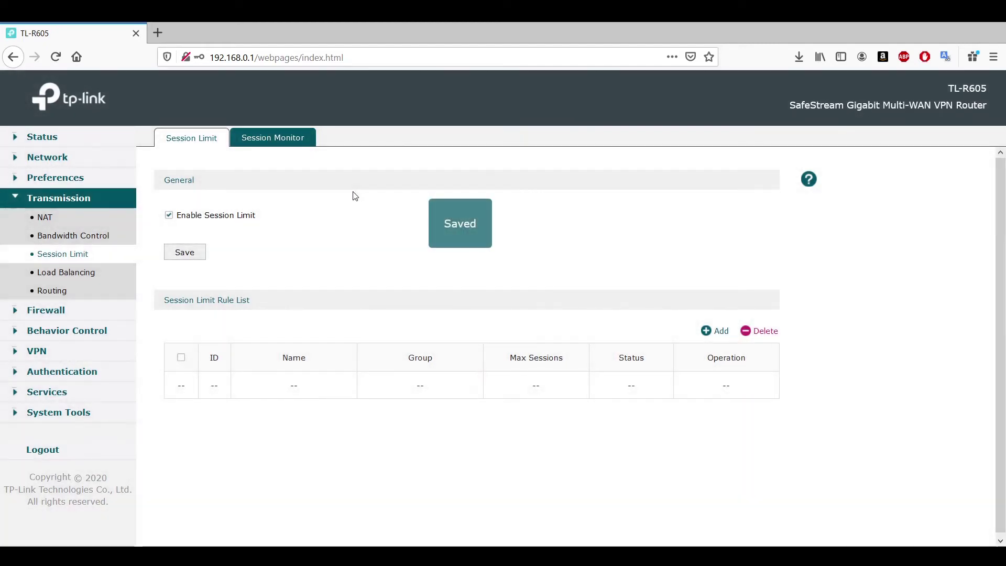
Return to the Session Monitor list and refresh it repeatedly.
{"action": "left_click", "coordinate": [275, 138]}
{"action": "left_click", "coordinate": [759, 219]}
{"action": "left_click", "coordinate": [759, 219]}
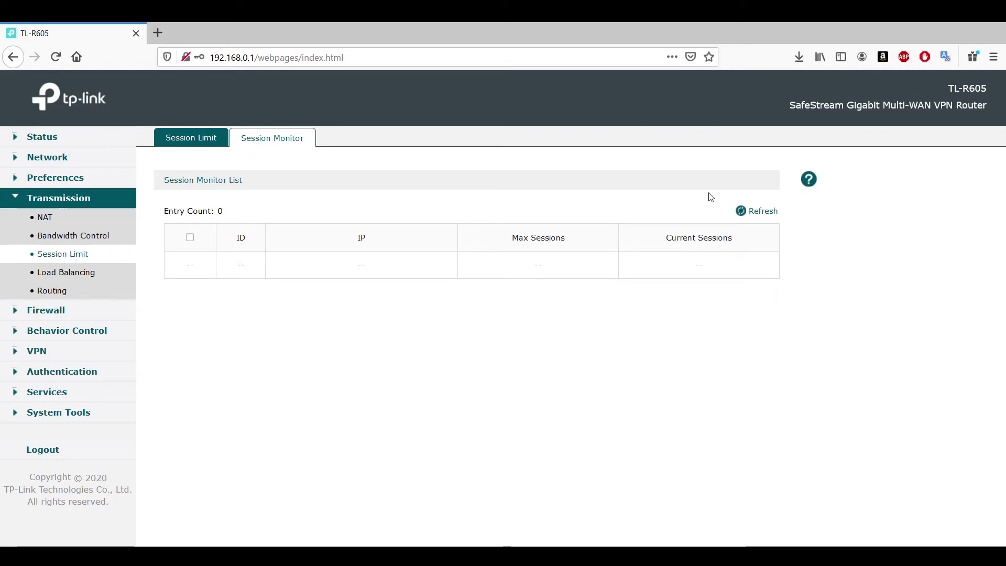
{"action": "left_click", "coordinate": [757, 216]}
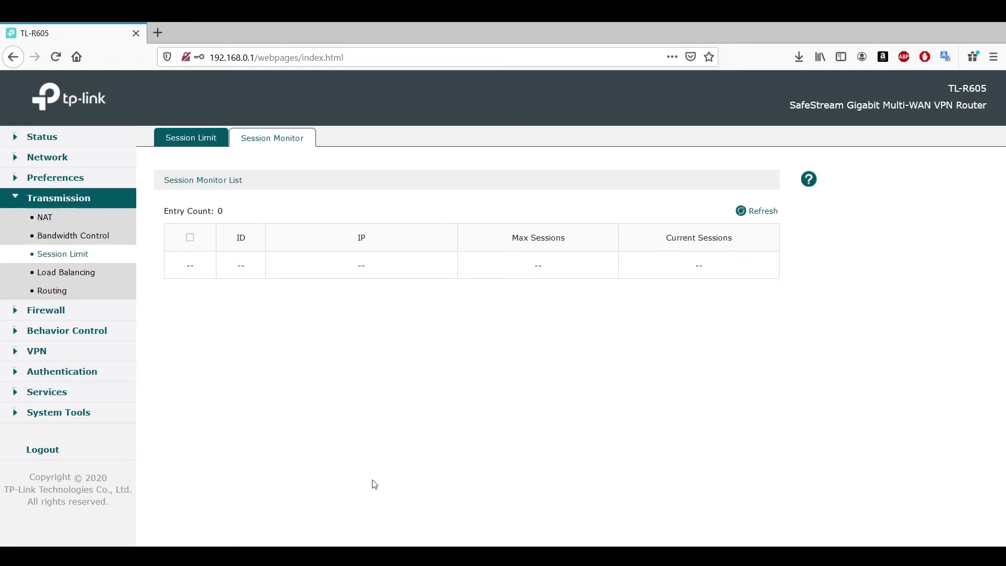
{"action": "left_click", "coordinate": [757, 217]}
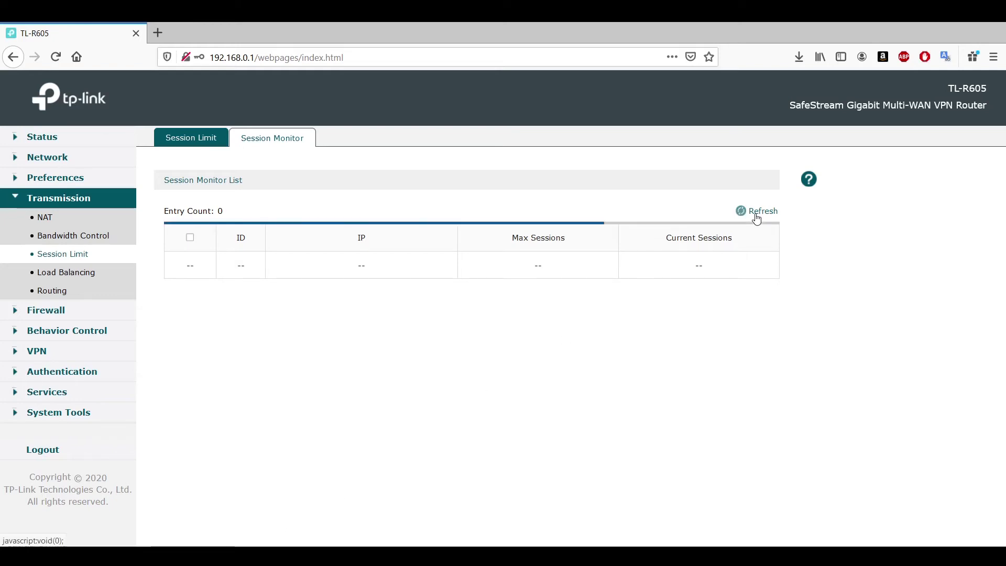
{"action": "left_click", "coordinate": [756, 217]}
{"action": "left_click", "coordinate": [756, 217]}
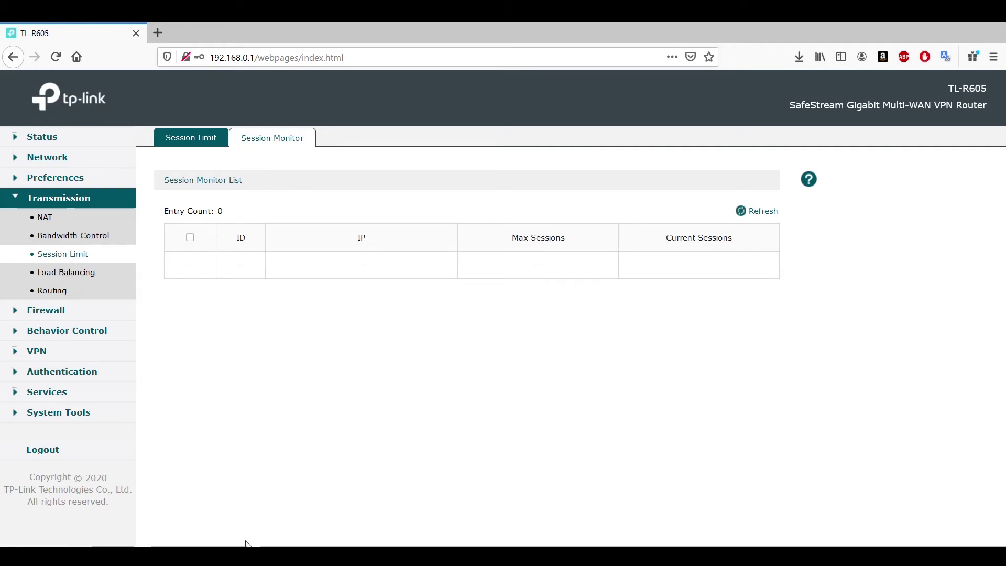
Uncheck Enable Session Limit, save it, and go to Load Balancing.
{"action": "left_click", "coordinate": [201, 139]}
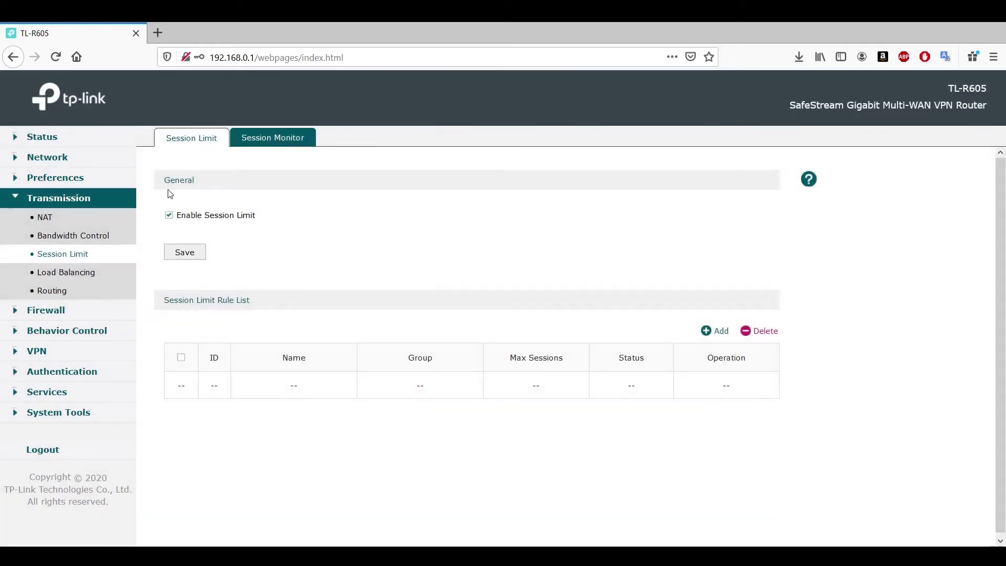
{"action": "left_click", "coordinate": [188, 215]}
{"action": "left_click", "coordinate": [186, 258]}
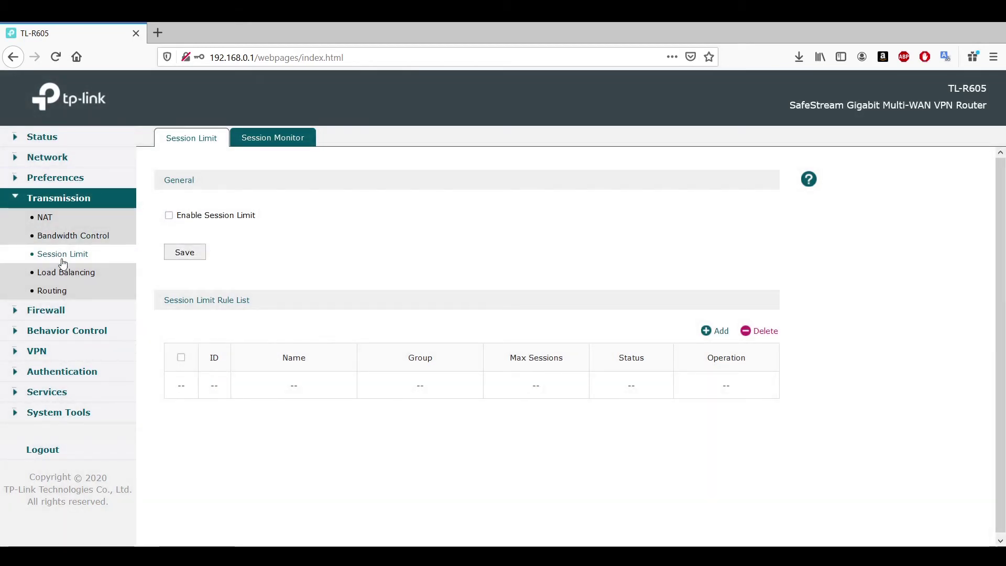
{"action": "left_click", "coordinate": [67, 276]}
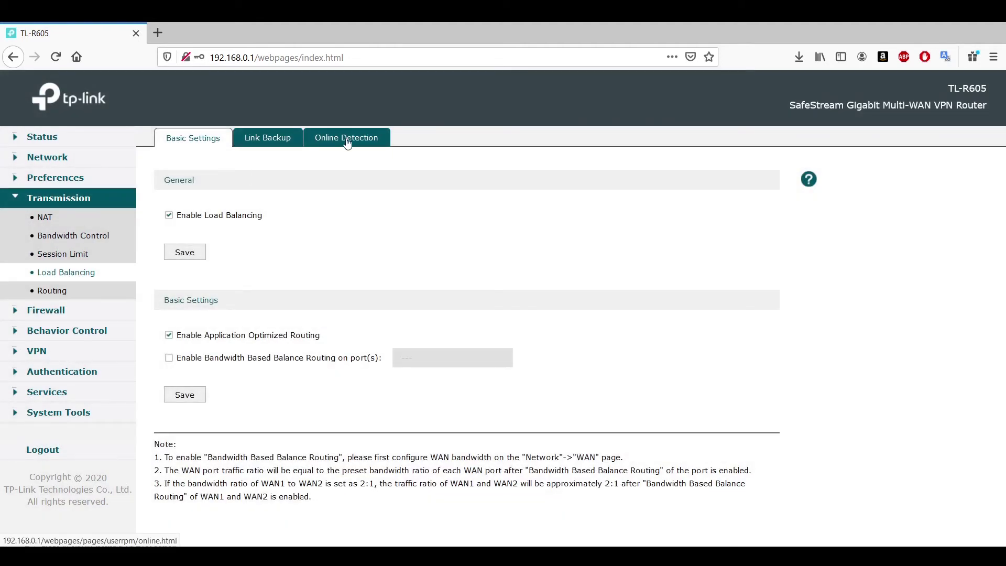
Enable Bandwidth Based Balance Routing on WAN and WAN/LAN1, then open Link Backup.
{"action": "left_click_drag", "start_coordinate": [388, 368], "coordinate": [179, 346]}
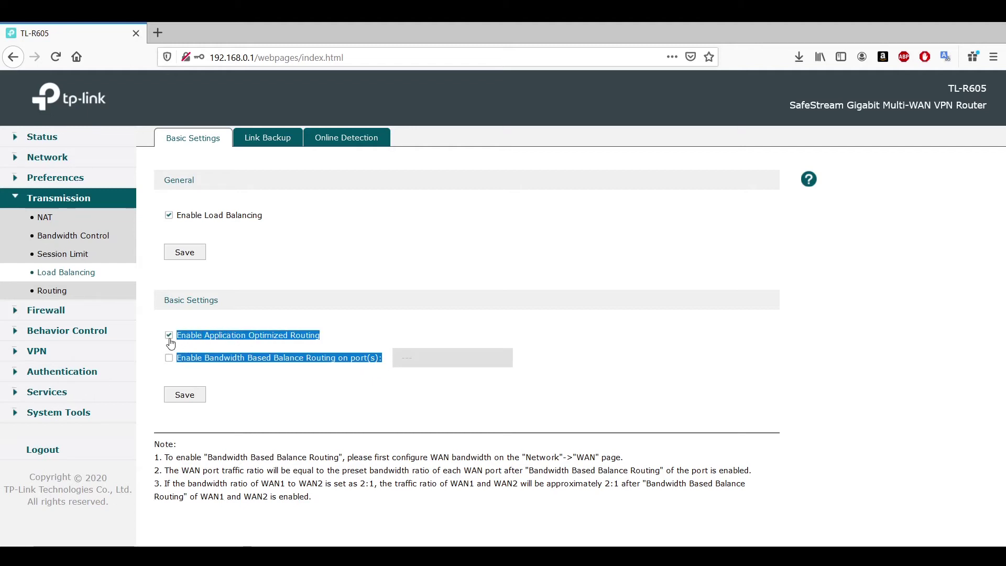
{"action": "left_click", "coordinate": [651, 350]}
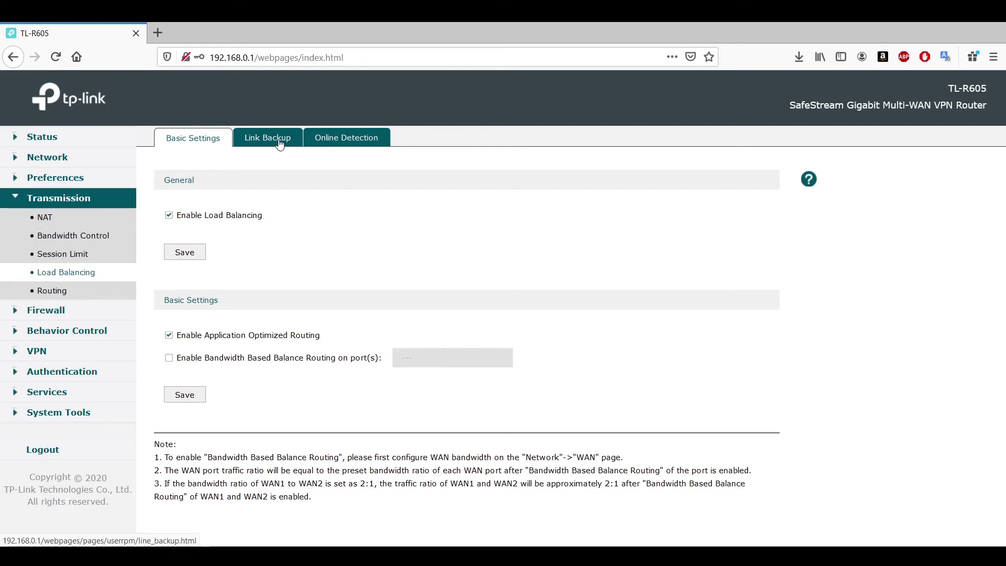
{"action": "left_click", "coordinate": [169, 358]}
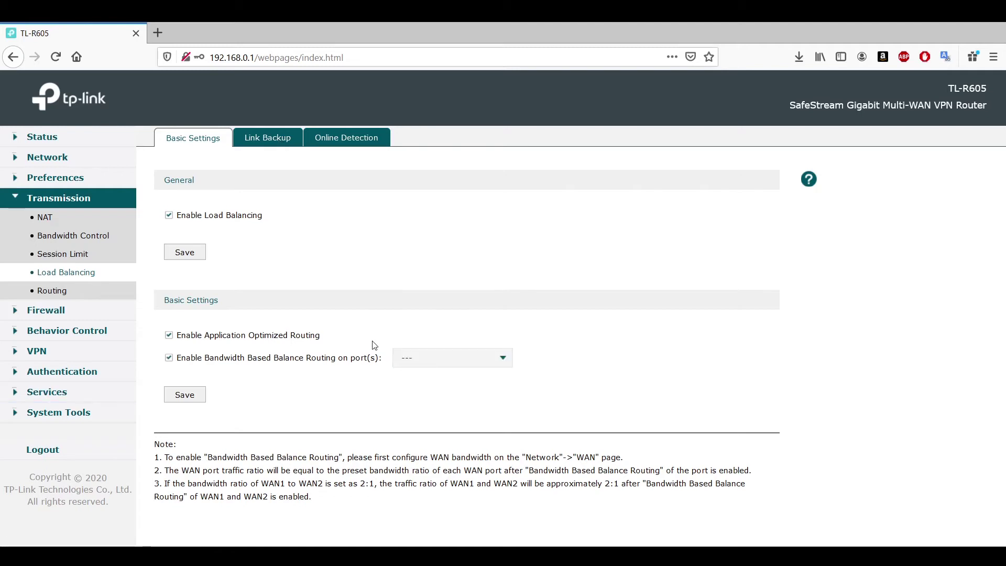
{"action": "left_click", "coordinate": [432, 363]}
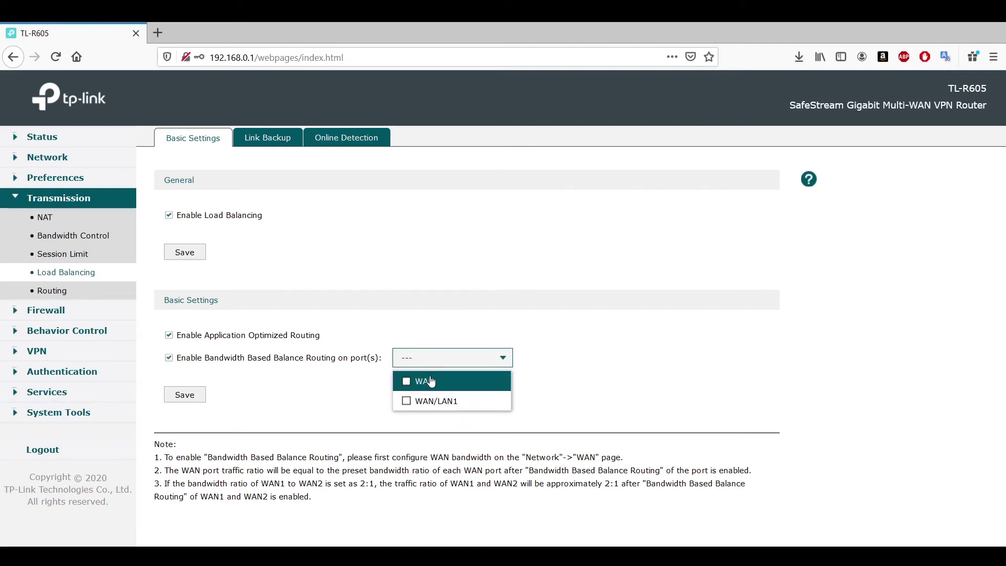
{"action": "left_click", "coordinate": [431, 381]}
{"action": "left_click", "coordinate": [435, 406]}
{"action": "left_click", "coordinate": [572, 301]}
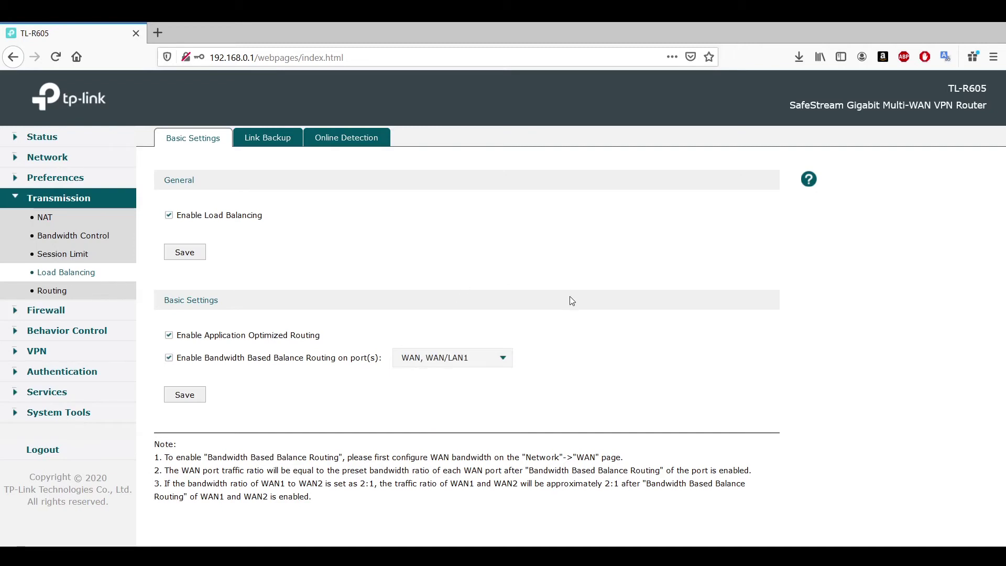
{"action": "left_click", "coordinate": [276, 144]}
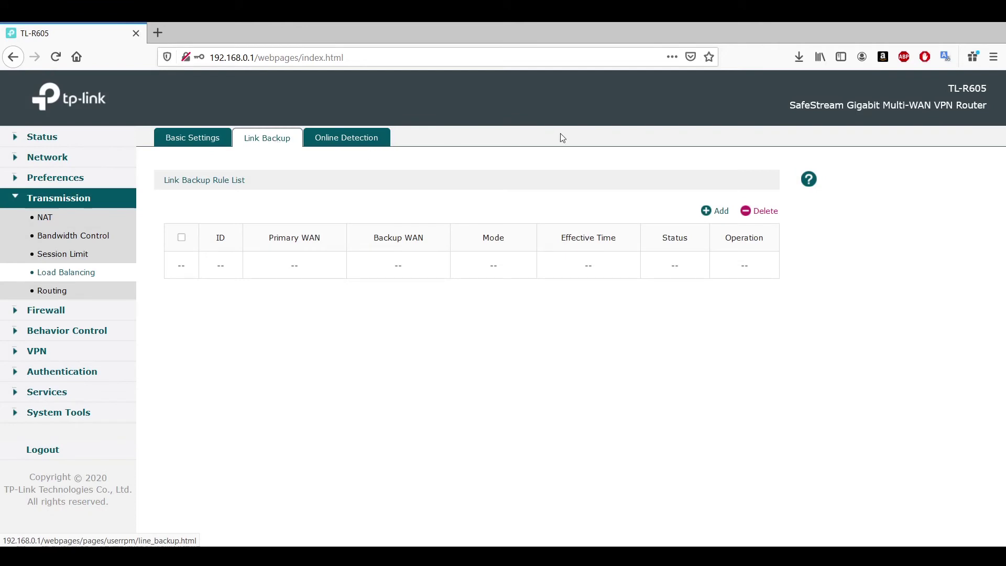
Add a link backup rule with Primary WAN as WAN and Backup WAN as WAN/LAN1.
{"action": "left_click", "coordinate": [717, 213]}
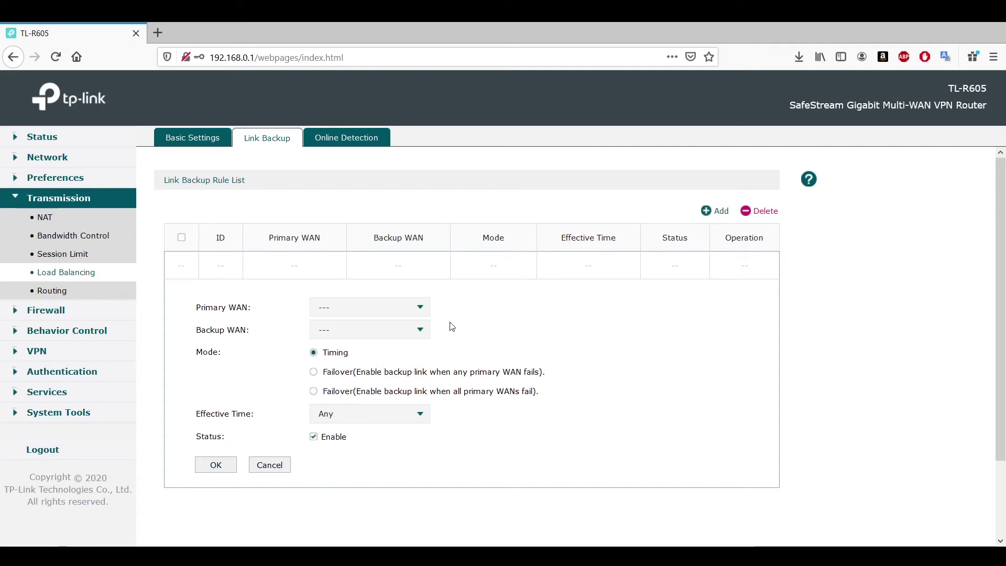
{"action": "left_click", "coordinate": [387, 308]}
{"action": "left_click", "coordinate": [350, 330]}
{"action": "left_click", "coordinate": [504, 350]}
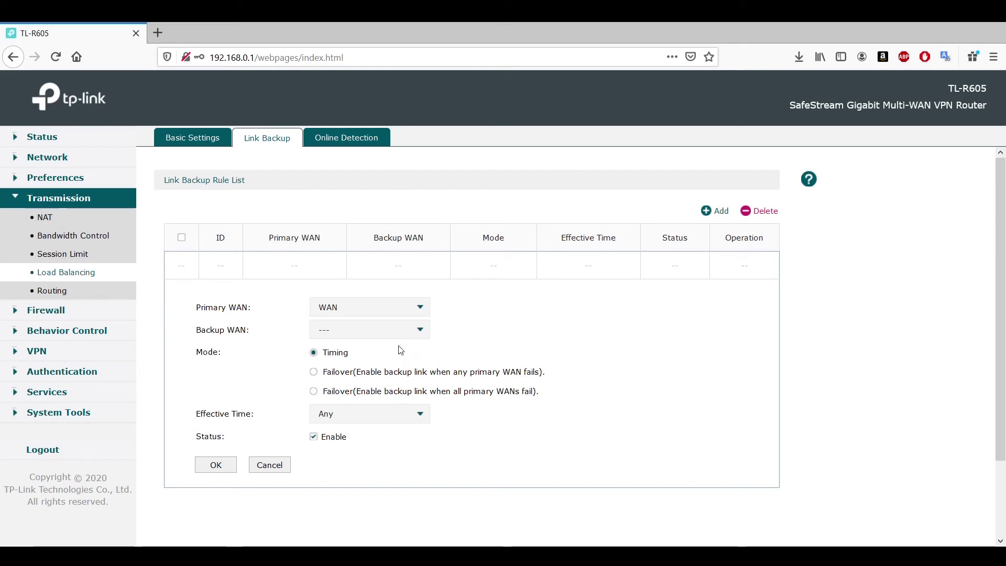
{"action": "left_click", "coordinate": [364, 329]}
{"action": "left_click", "coordinate": [340, 372]}
{"action": "left_click_drag", "start_coordinate": [572, 402], "coordinate": [241, 352]}
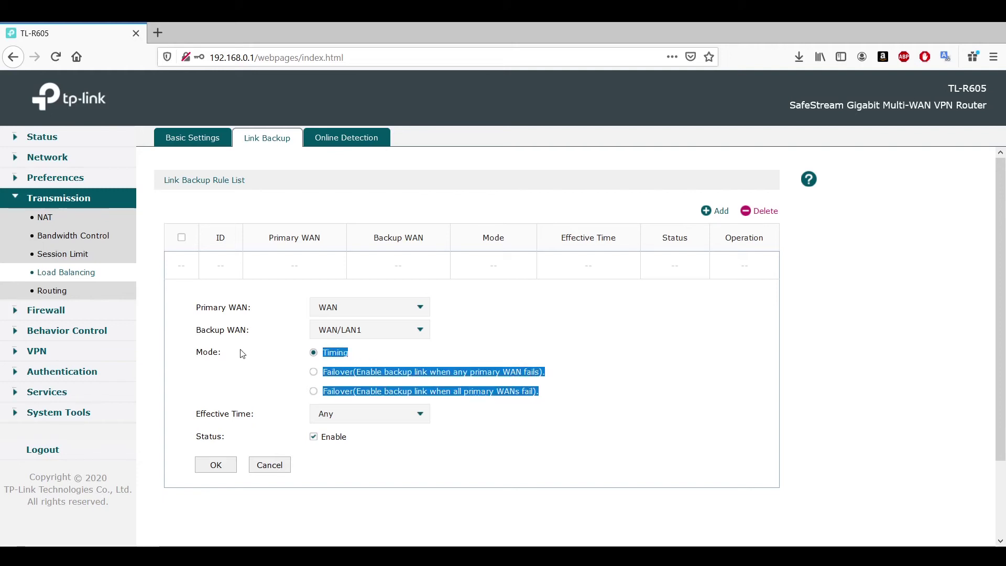
{"action": "left_click", "coordinate": [343, 140]}
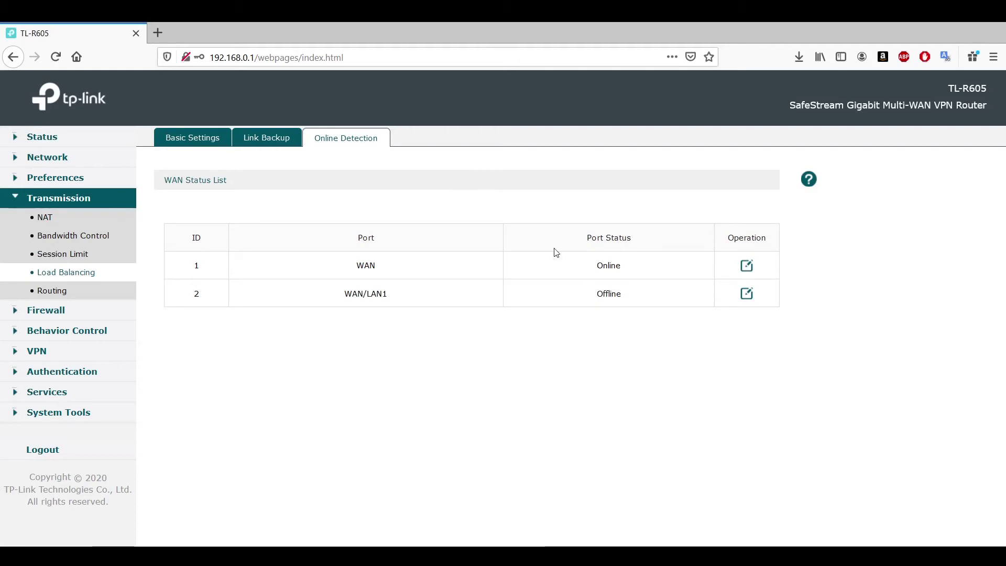
Check the WAN port's online detection settings, then open the empty Static Route list.
{"action": "left_click", "coordinate": [747, 266]}
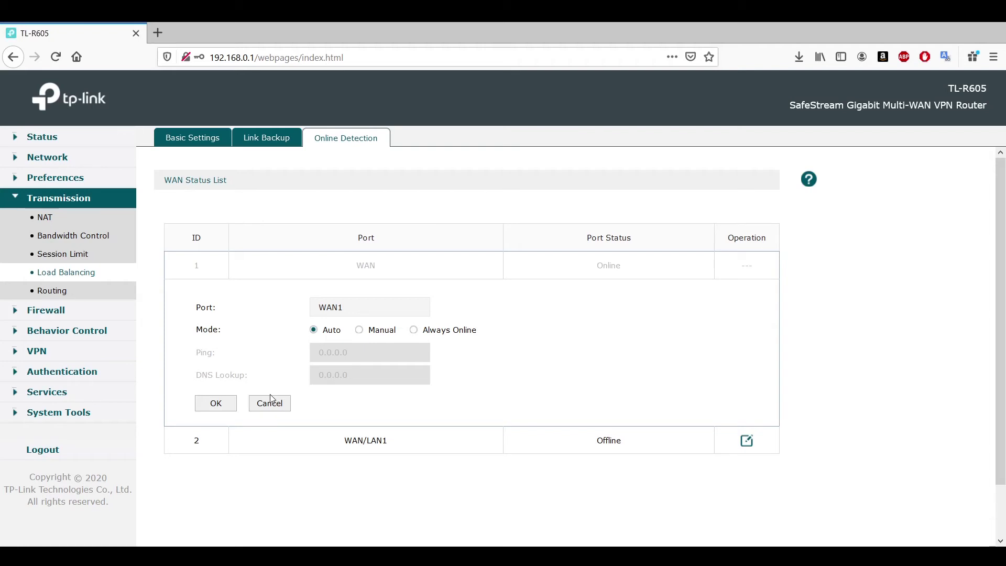
{"action": "left_click", "coordinate": [57, 294]}
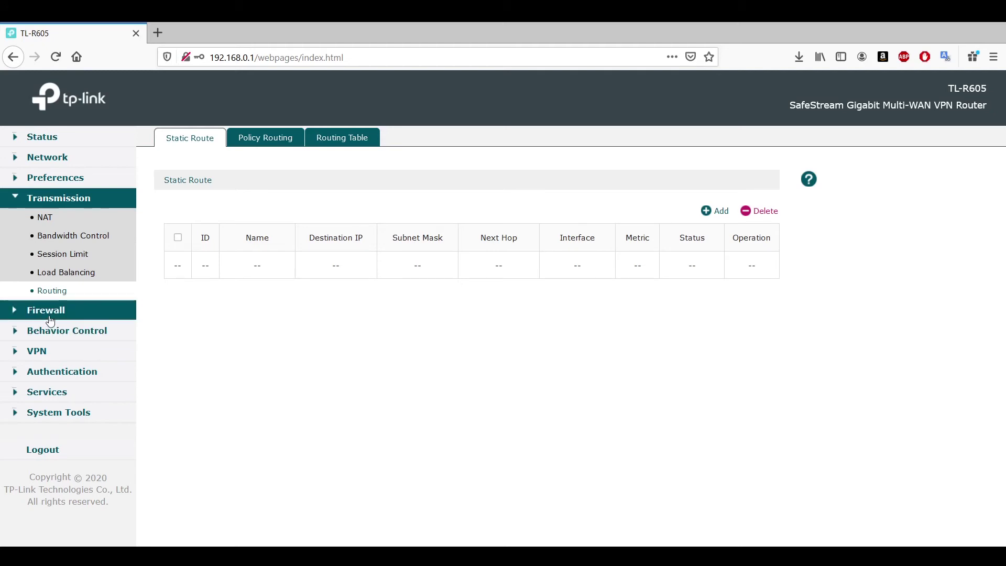
Expand Firewall and open Anti ARP Spoofing's IP-MAC binding list.
{"action": "left_click", "coordinate": [51, 317]}
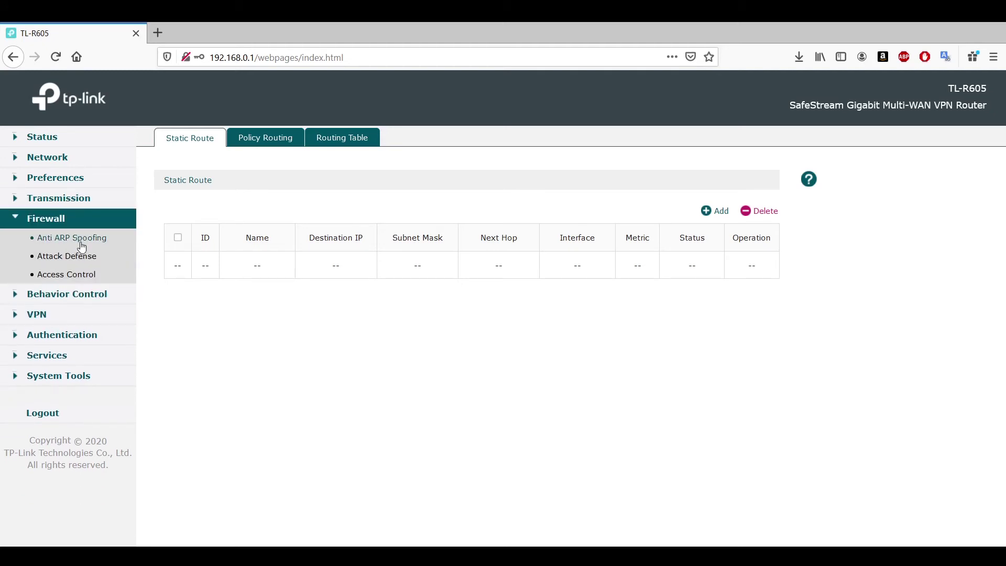
{"action": "left_click", "coordinate": [78, 239]}
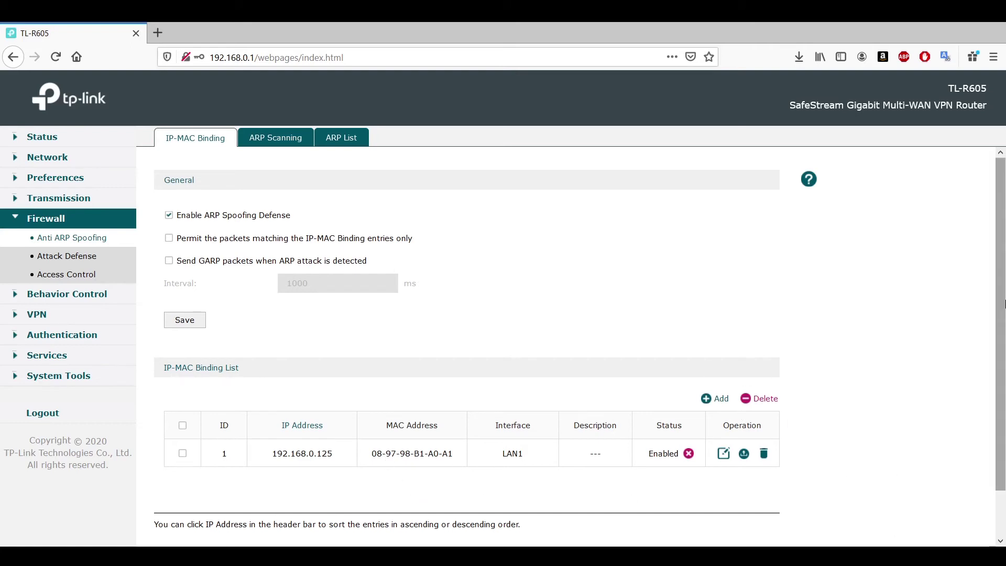
Start an IP-MAC binding entry, then view the ARP Scanning and ARP List tabs.
{"action": "left_click_drag", "start_coordinate": [1002, 293], "coordinate": [1001, 395]}
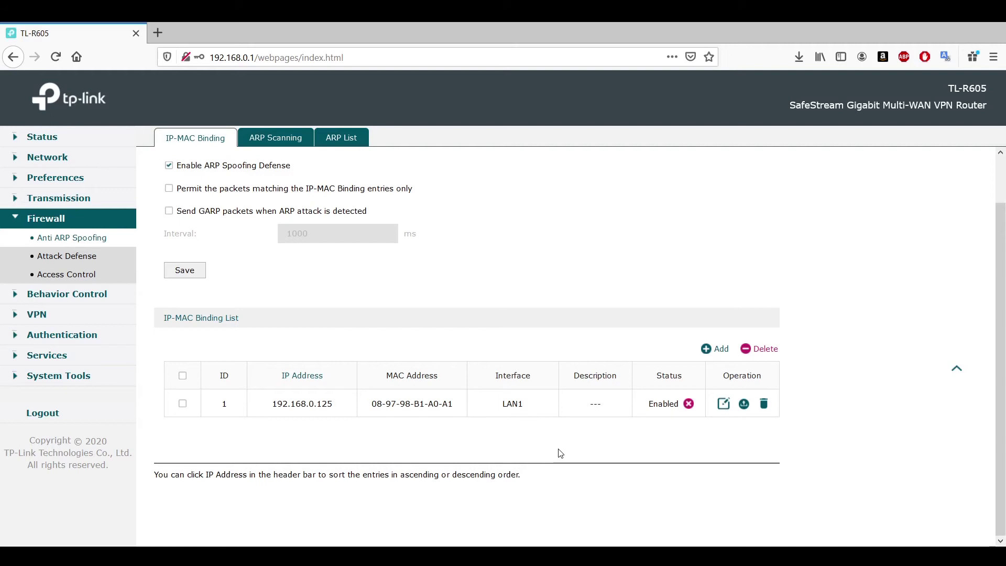
{"action": "left_click", "coordinate": [722, 350]}
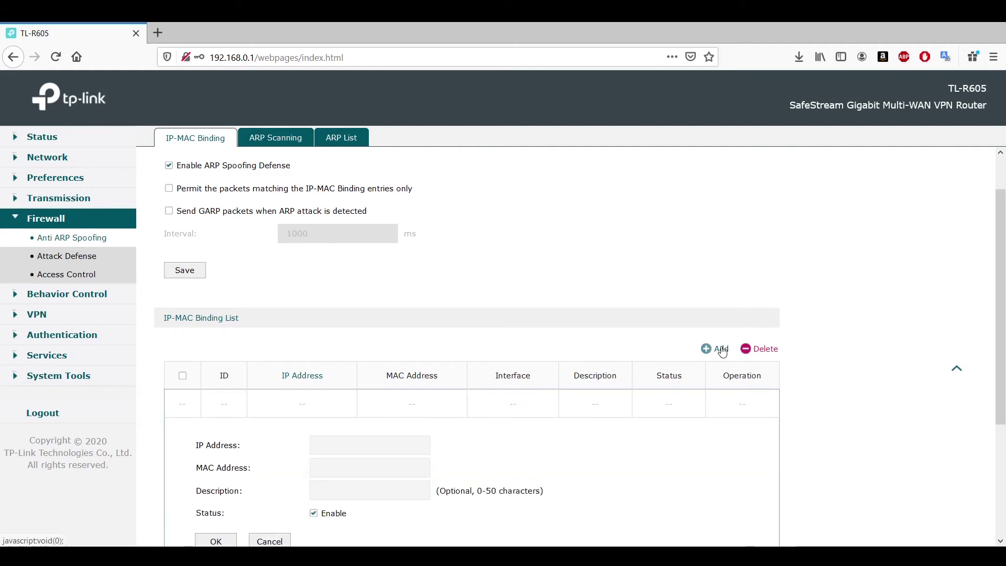
{"action": "left_click", "coordinate": [286, 138]}
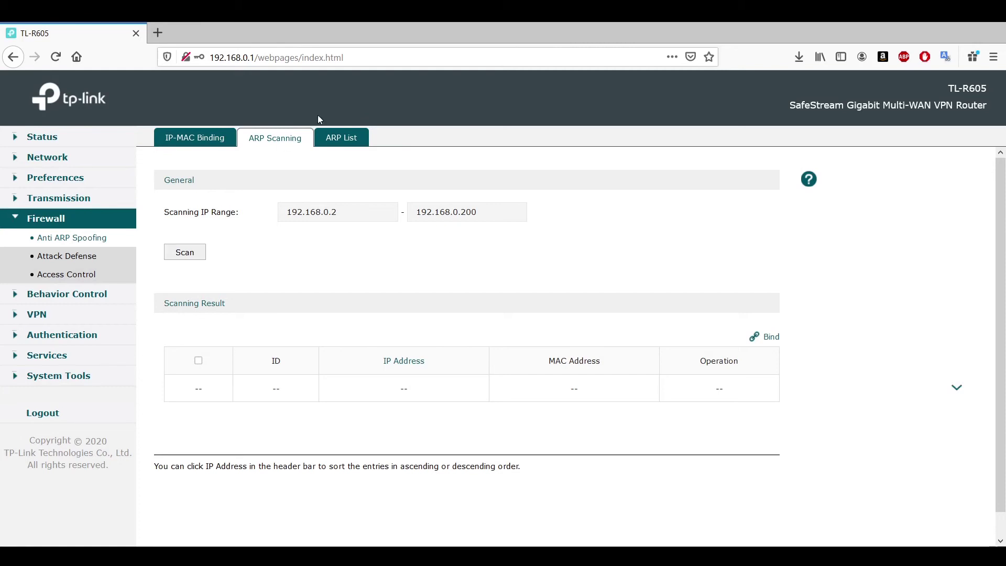
{"action": "left_click", "coordinate": [354, 140]}
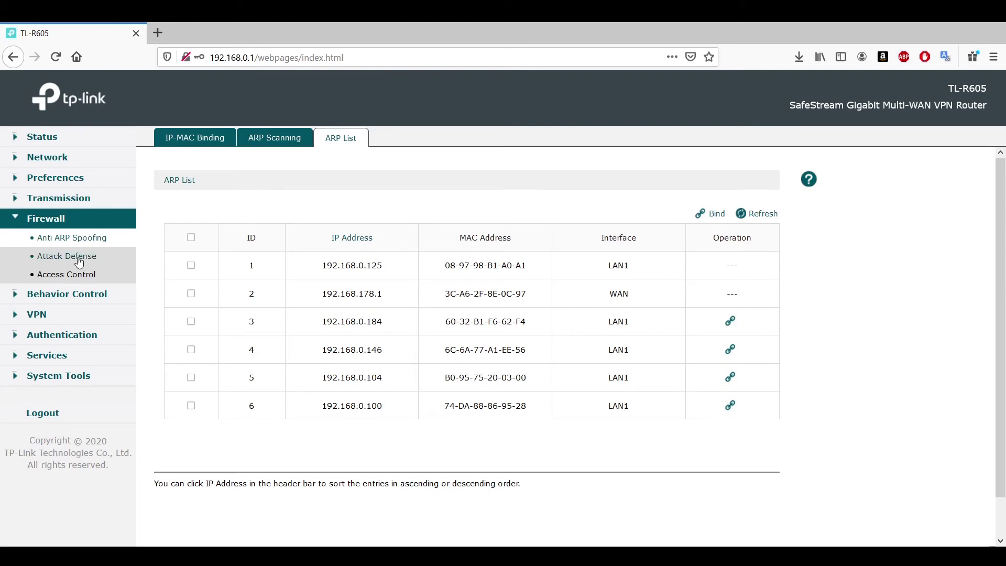
Browse the Attack Defense settings, then open the empty Access Control list.
{"action": "left_click", "coordinate": [79, 261]}
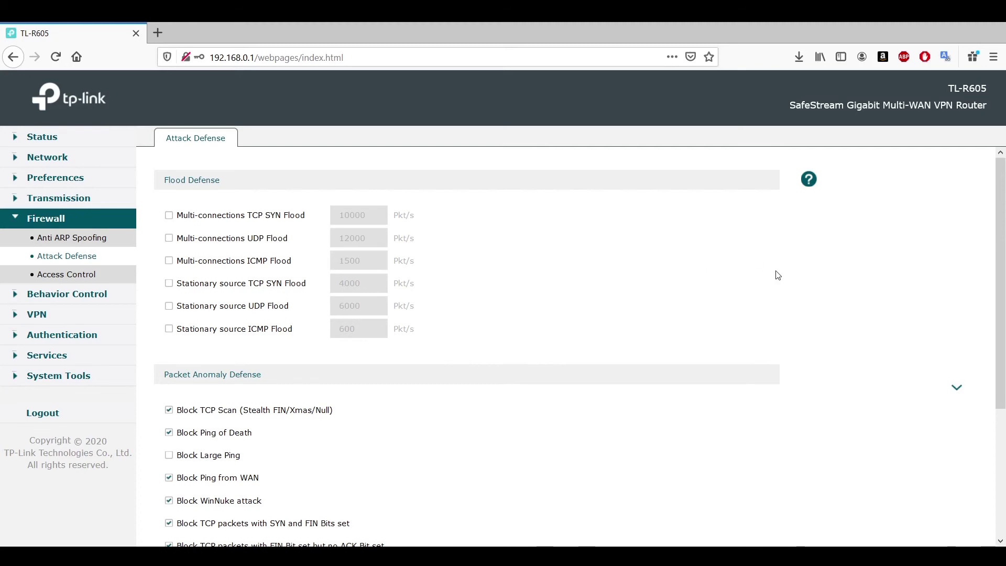
{"action": "scroll", "coordinate": [1003, 286], "scroll_direction": "down", "scroll_amount": 1}
{"action": "scroll", "coordinate": [1004, 286], "scroll_direction": "down", "scroll_amount": 3}
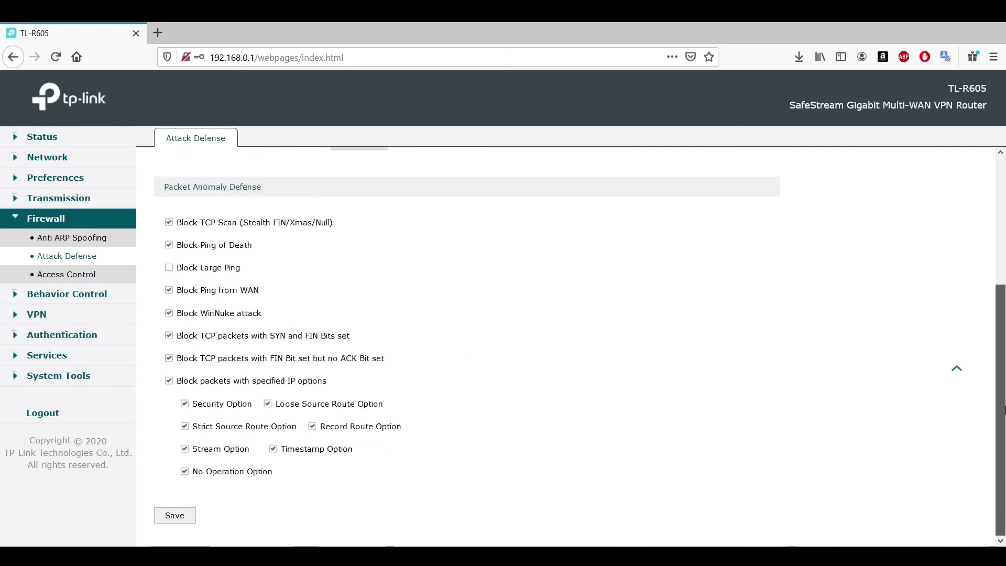
{"action": "scroll", "coordinate": [1004, 262], "scroll_direction": "up", "scroll_amount": 3}
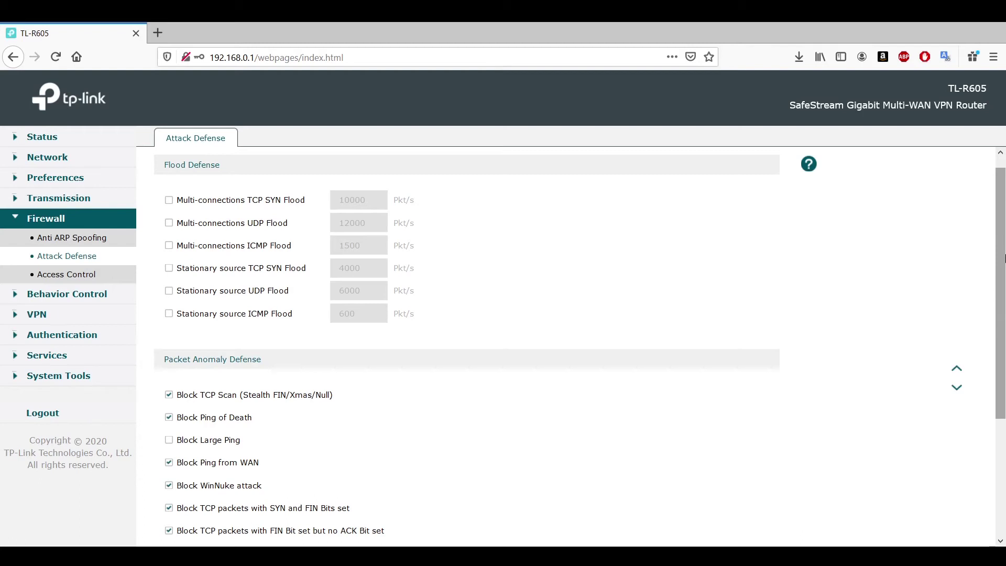
{"action": "left_click", "coordinate": [82, 277]}
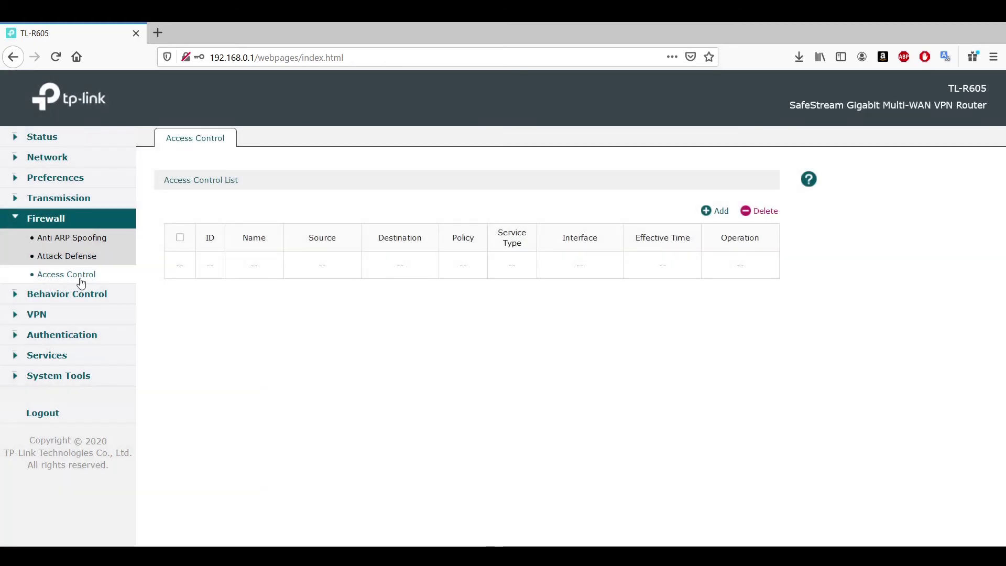
Start a new access control rule, keeping the Block policy and reviewing the interface list unchanged.
{"action": "left_click", "coordinate": [720, 211]}
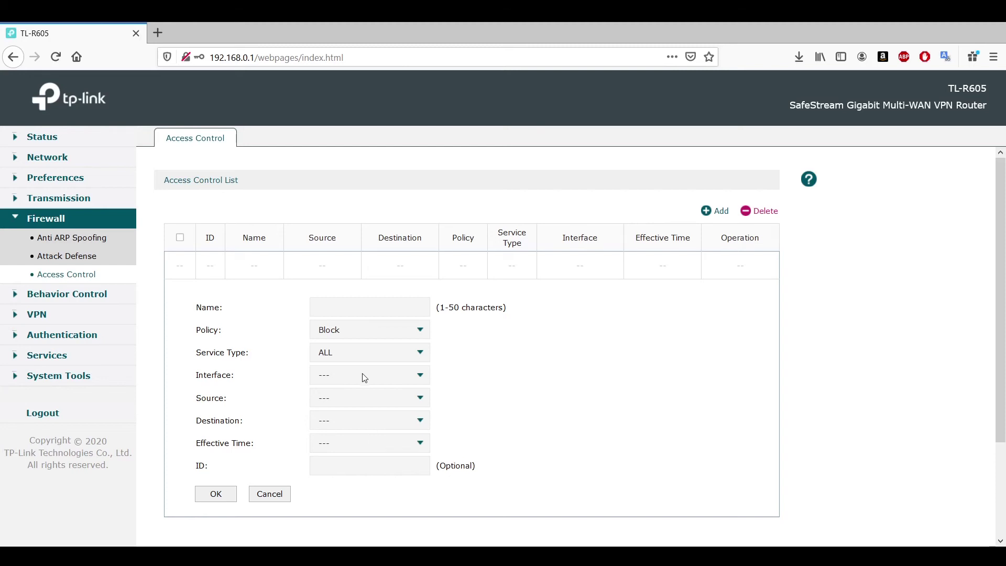
{"action": "left_click", "coordinate": [376, 330]}
{"action": "left_click", "coordinate": [378, 334]}
{"action": "left_click", "coordinate": [394, 372]}
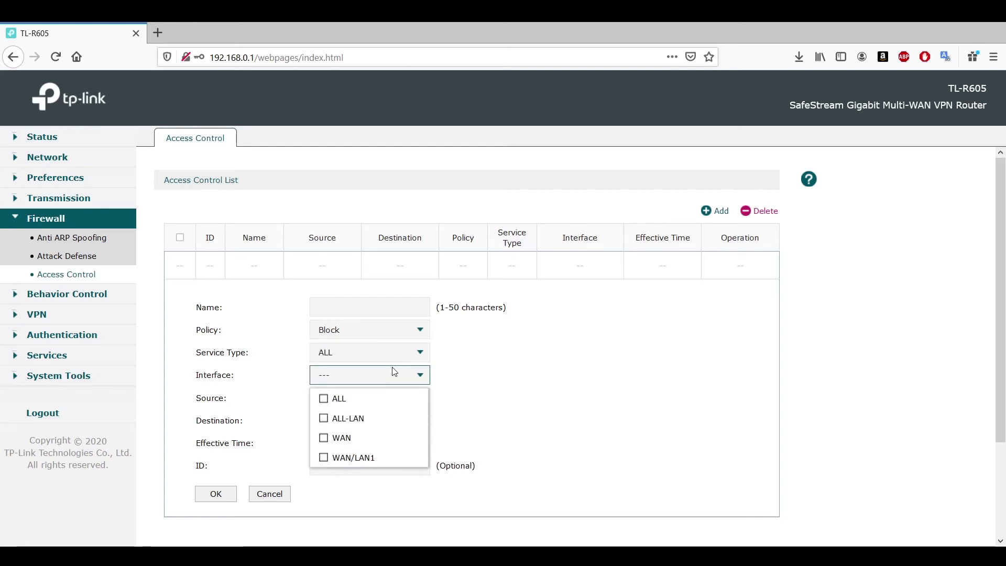
{"action": "left_click", "coordinate": [518, 382]}
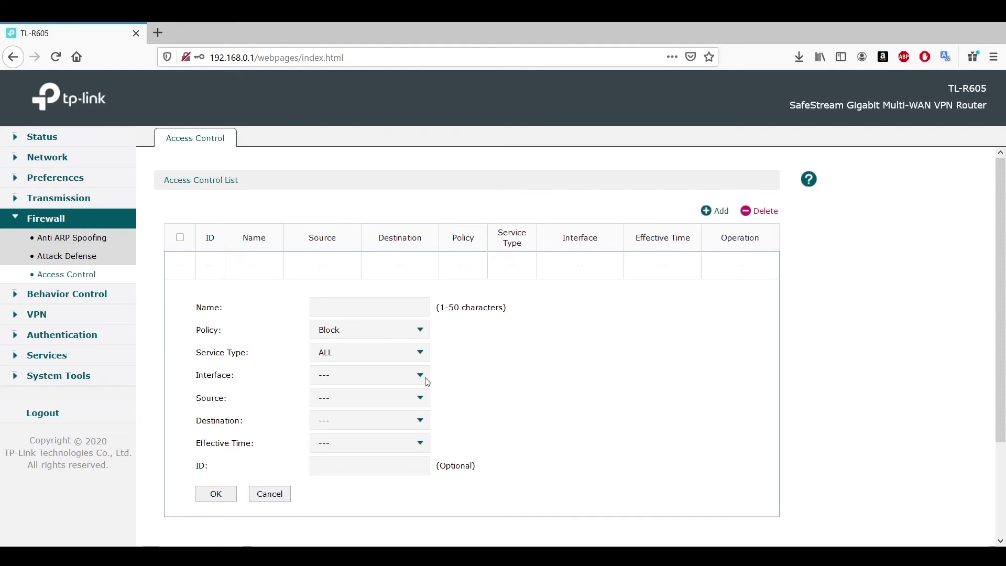
{"action": "left_click", "coordinate": [371, 386]}
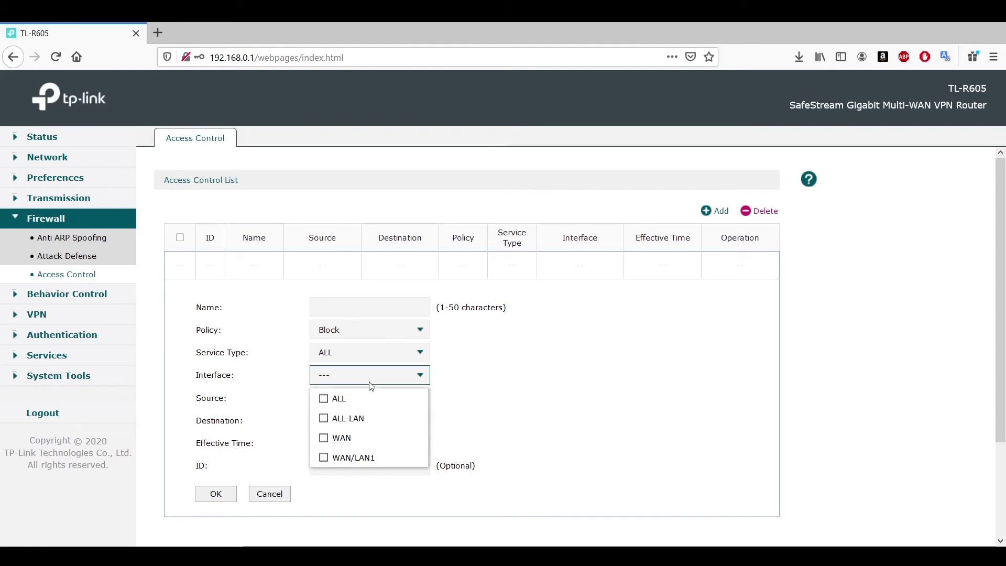
{"action": "left_click", "coordinate": [445, 409]}
Review the source, destination and effective time options without changing them, then expand Behavior Control.
{"action": "left_click", "coordinate": [367, 408]}
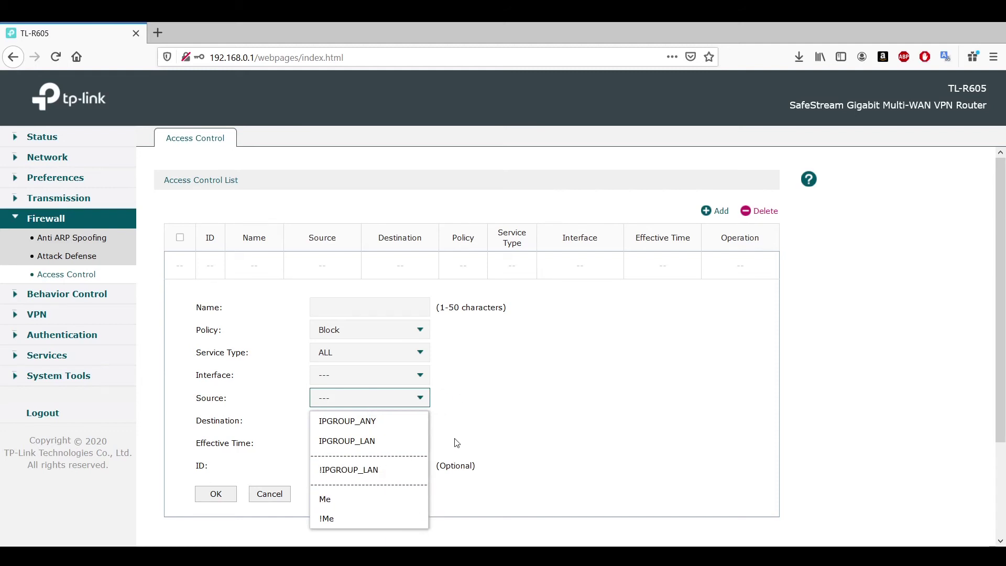
{"action": "left_click", "coordinate": [456, 443]}
{"action": "left_click", "coordinate": [356, 424]}
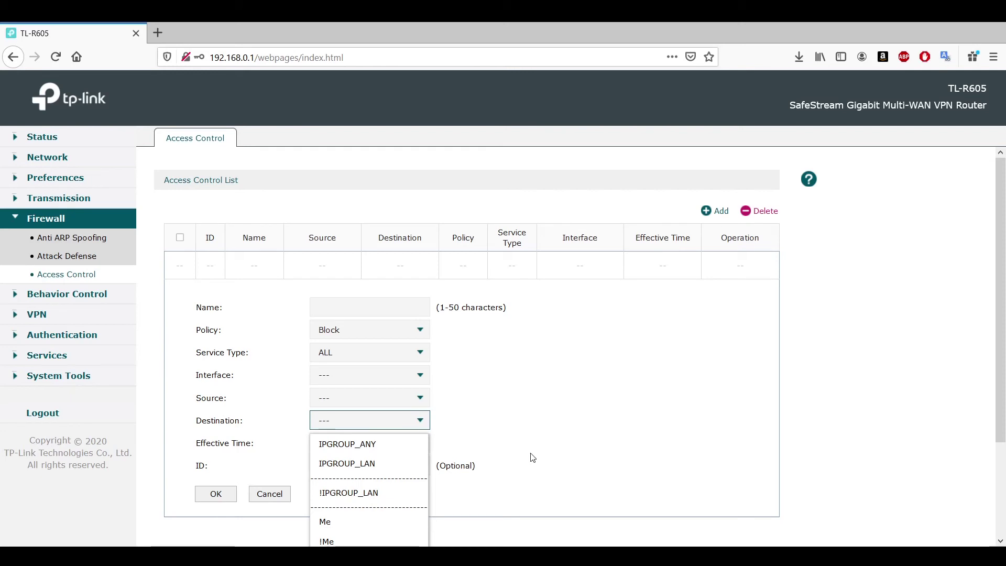
{"action": "left_click", "coordinate": [495, 449]}
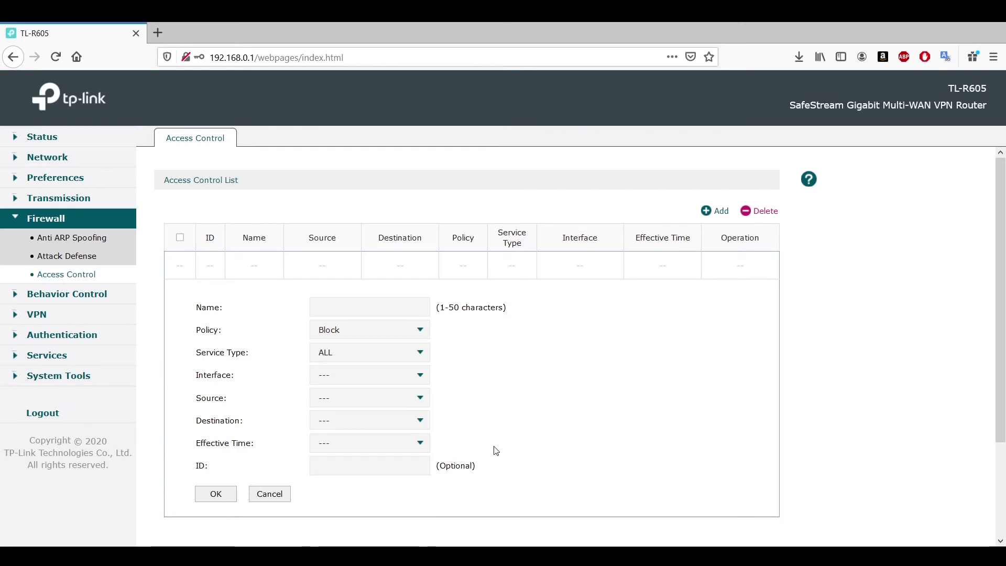
{"action": "left_click", "coordinate": [355, 445]}
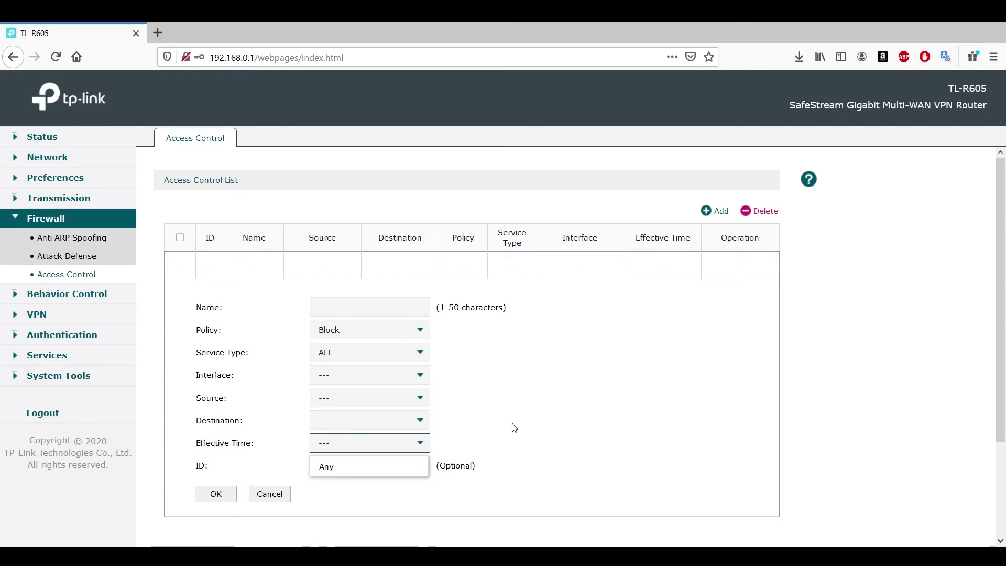
{"action": "left_click", "coordinate": [528, 424]}
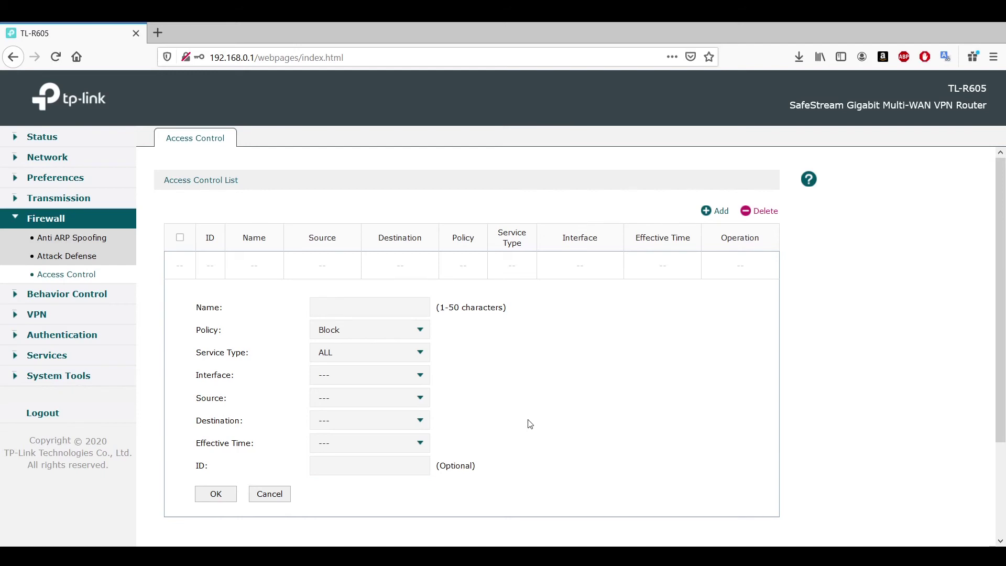
{"action": "left_click", "coordinate": [50, 301]}
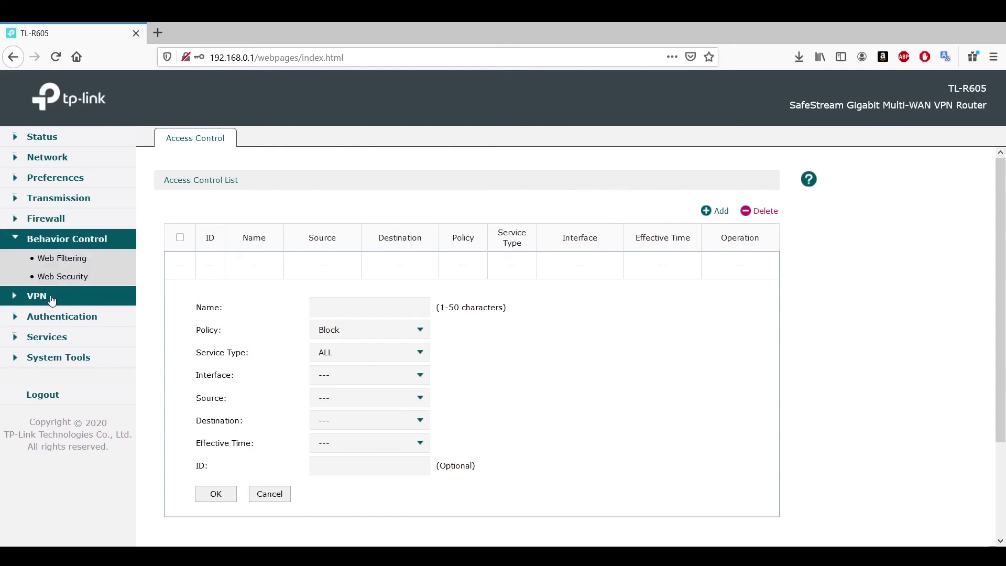
Browse Web Filtering's Web Group Filtering and URL Filtering tabs.
{"action": "left_click", "coordinate": [66, 258]}
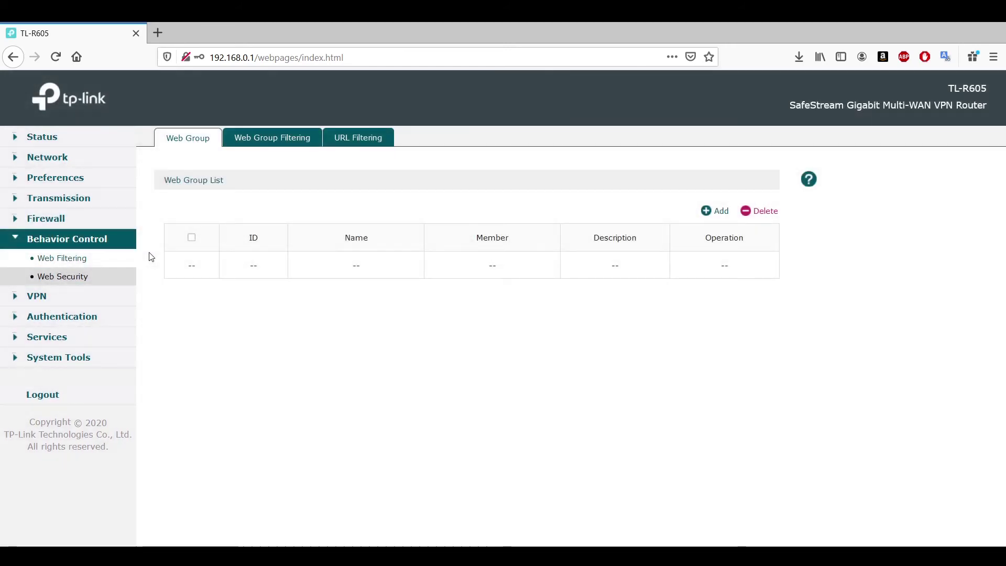
{"action": "left_click", "coordinate": [279, 143]}
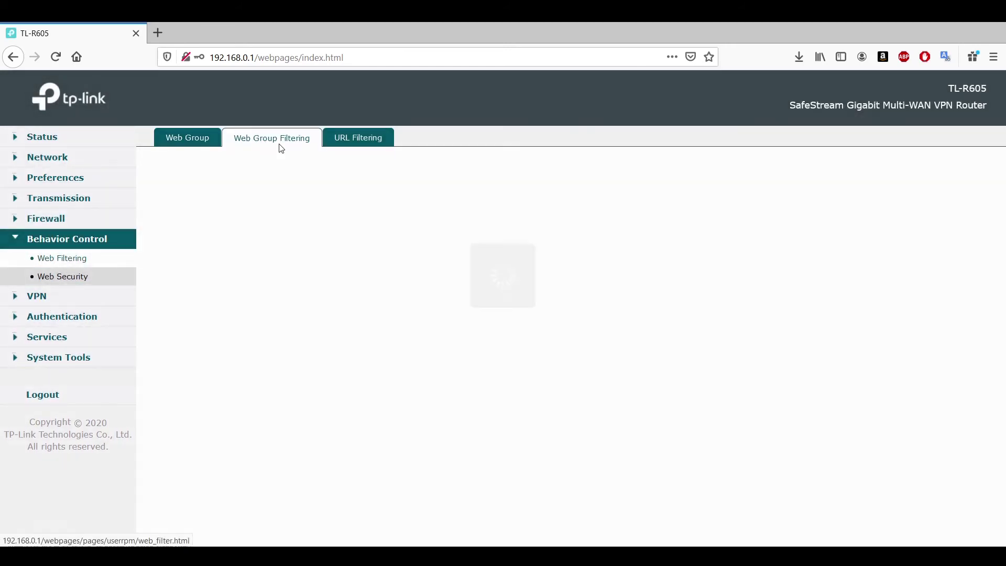
{"action": "left_click", "coordinate": [359, 145]}
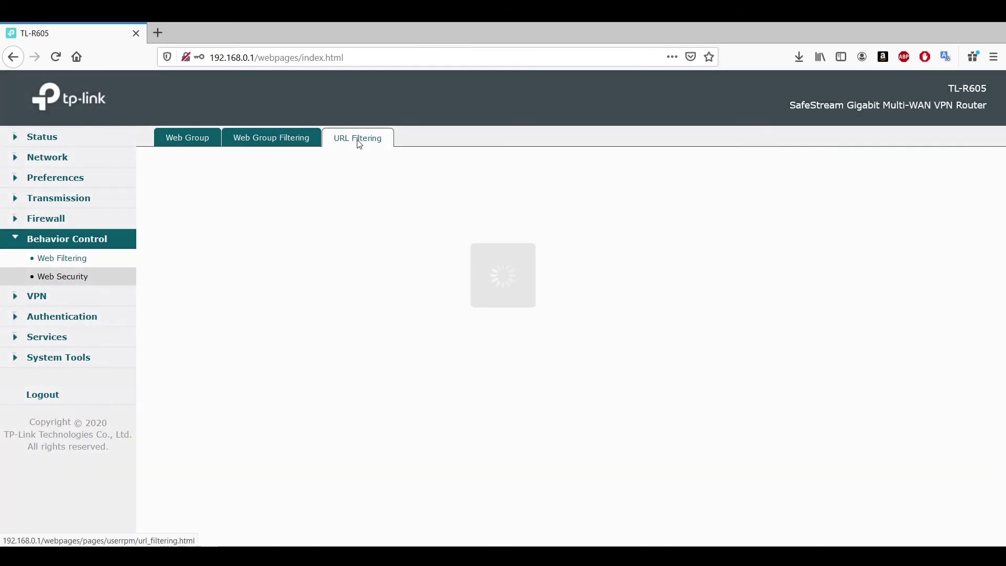
Toggle Web Security on and back off, open a blank entry form, then bring up the IPsec policy list.
{"action": "left_click", "coordinate": [75, 281]}
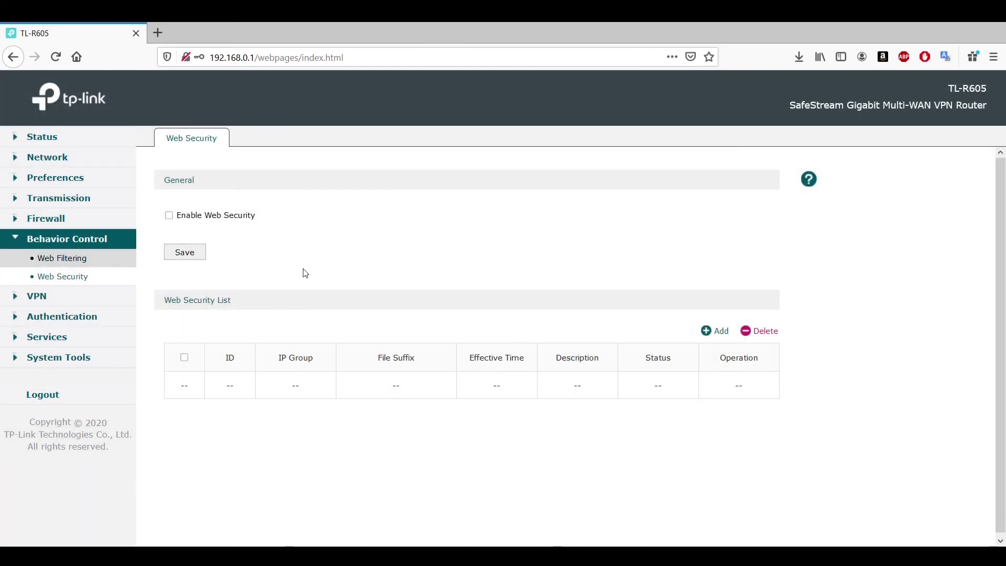
{"action": "left_click", "coordinate": [170, 216]}
{"action": "left_click", "coordinate": [169, 216]}
{"action": "left_click", "coordinate": [715, 331]}
{"action": "left_click_drag", "start_coordinate": [1003, 331], "coordinate": [1004, 417]}
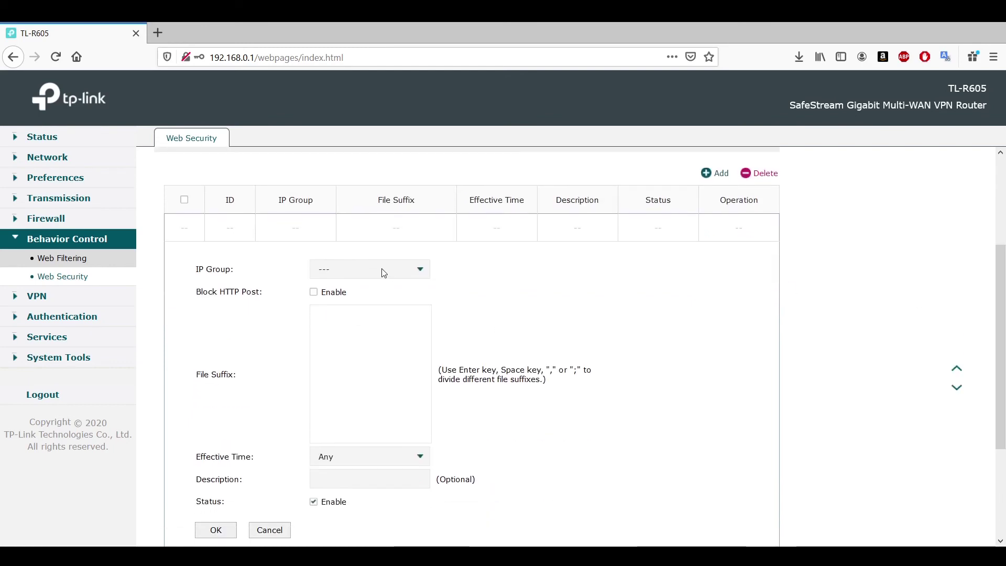
{"action": "left_click", "coordinate": [44, 297]}
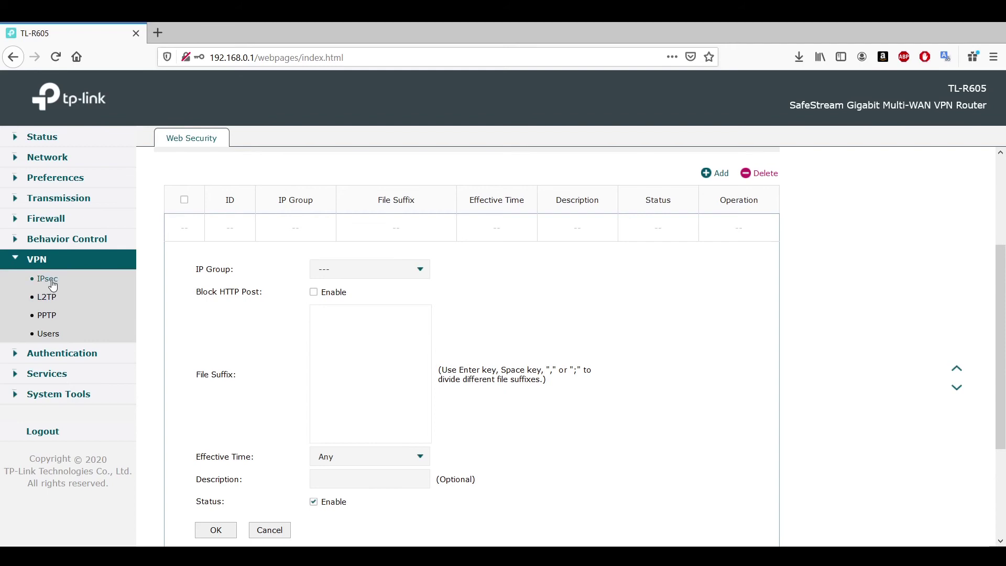
{"action": "left_click", "coordinate": [51, 280]}
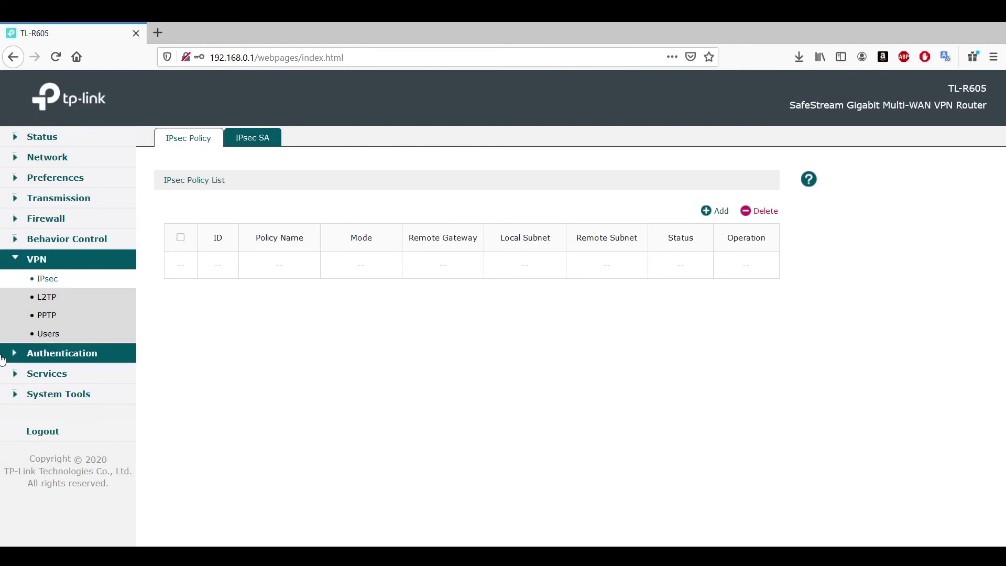
View the VPN Users and PPTP pages, opening an Add form on each.
{"action": "left_click", "coordinate": [45, 336]}
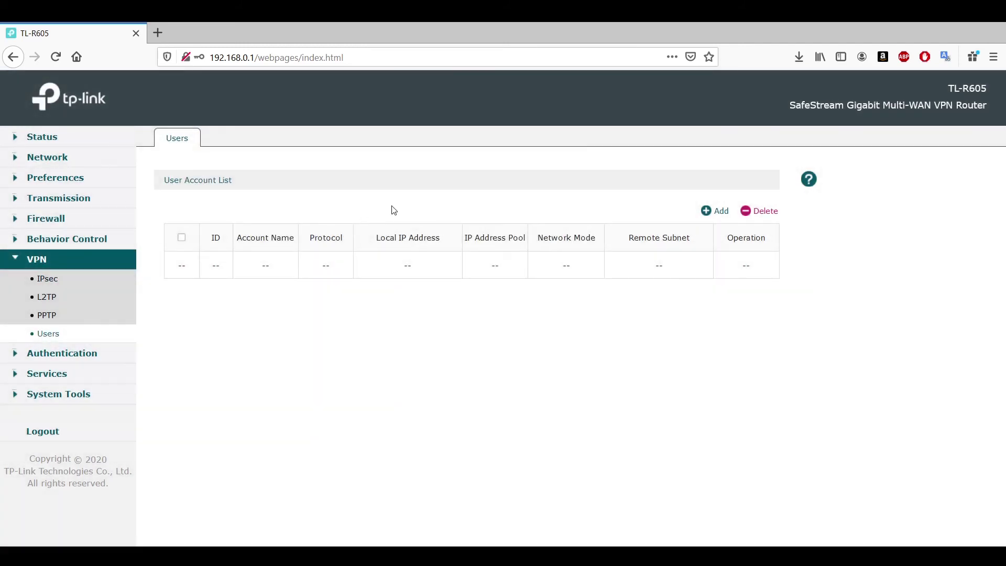
{"action": "left_click", "coordinate": [720, 215]}
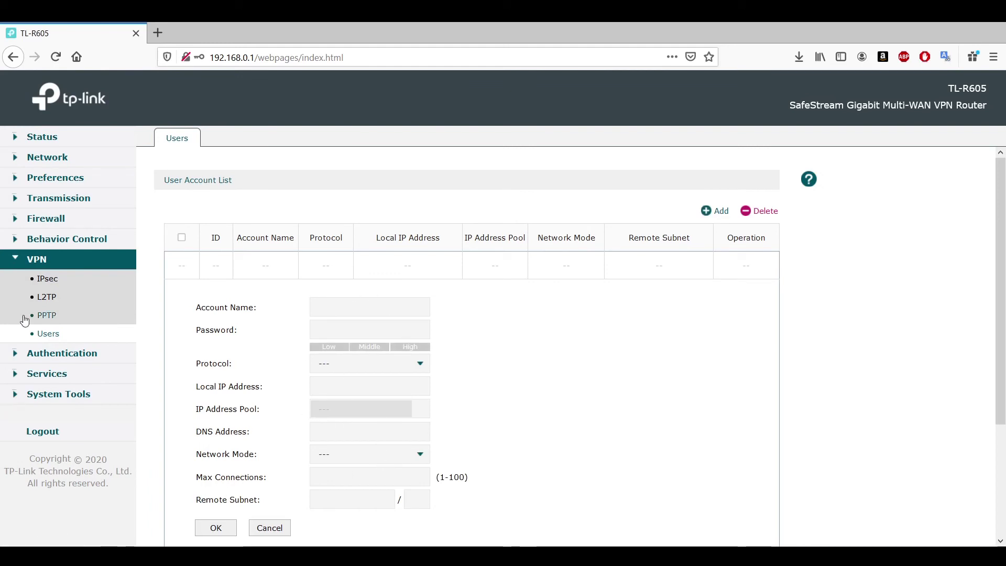
{"action": "left_click", "coordinate": [48, 316]}
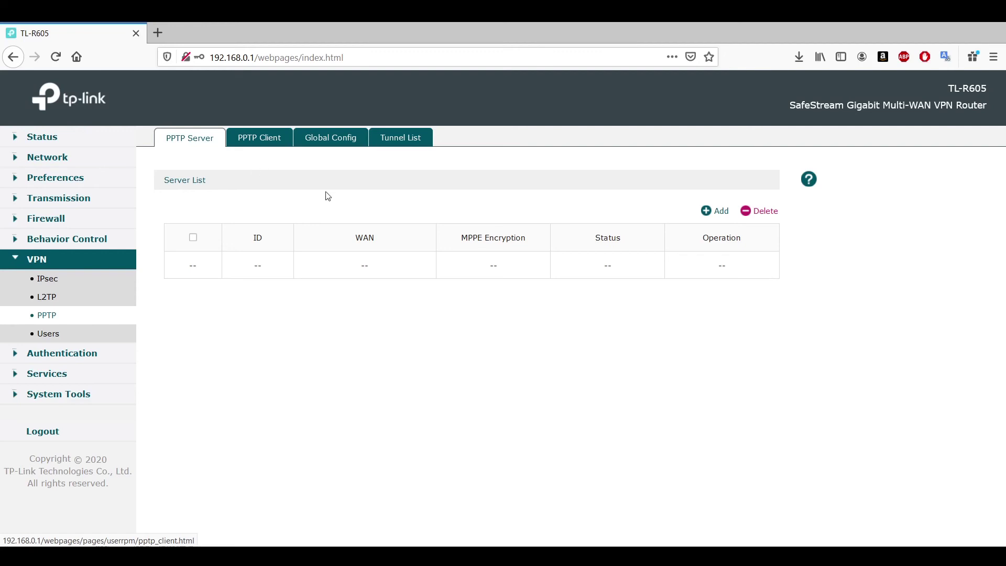
{"action": "left_click", "coordinate": [721, 216]}
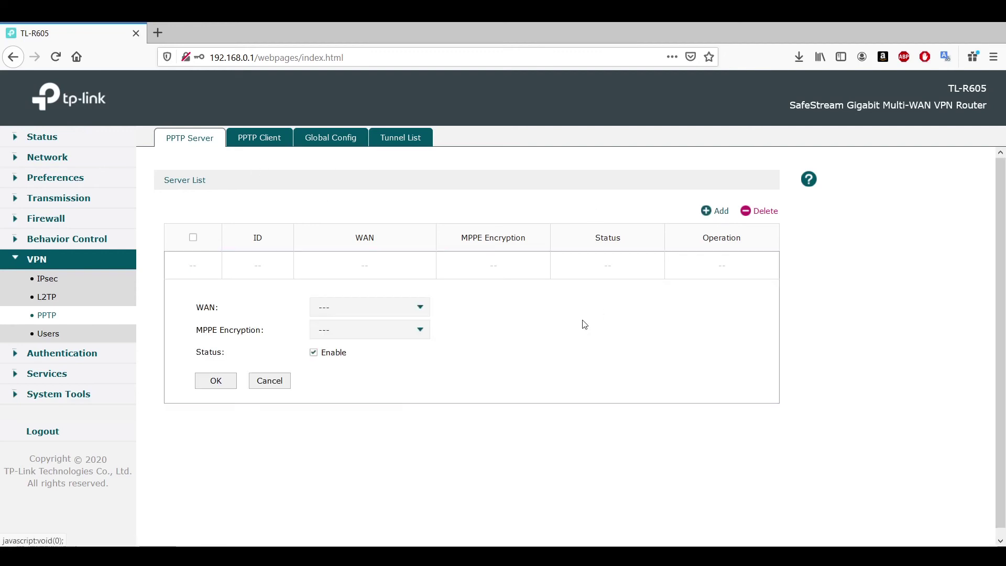
Check the PPTP Client, Global Config and Tunnel List tabs, ending on the L2TP server settings.
{"action": "left_click", "coordinate": [266, 138]}
{"action": "left_click", "coordinate": [335, 138]}
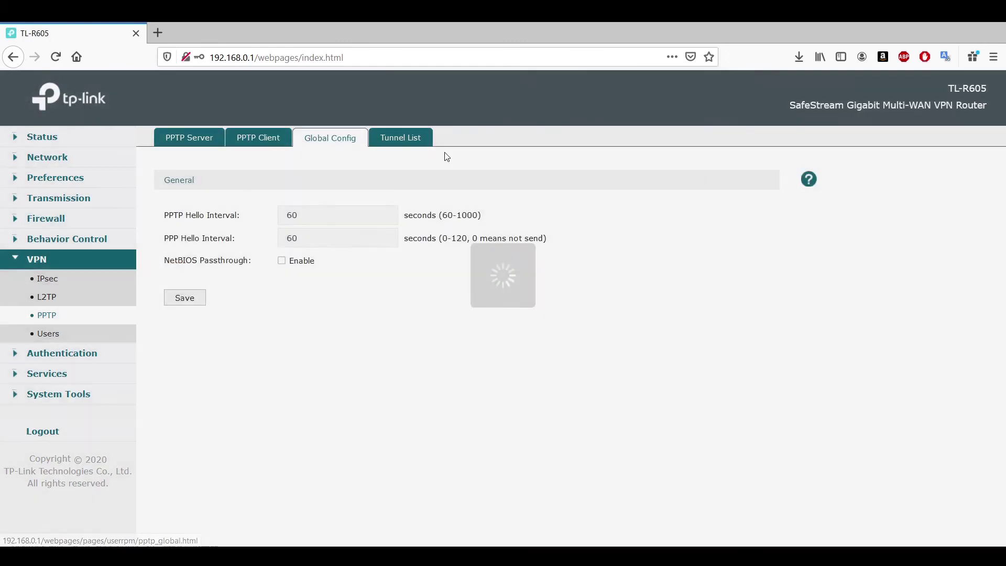
{"action": "left_click", "coordinate": [433, 143]}
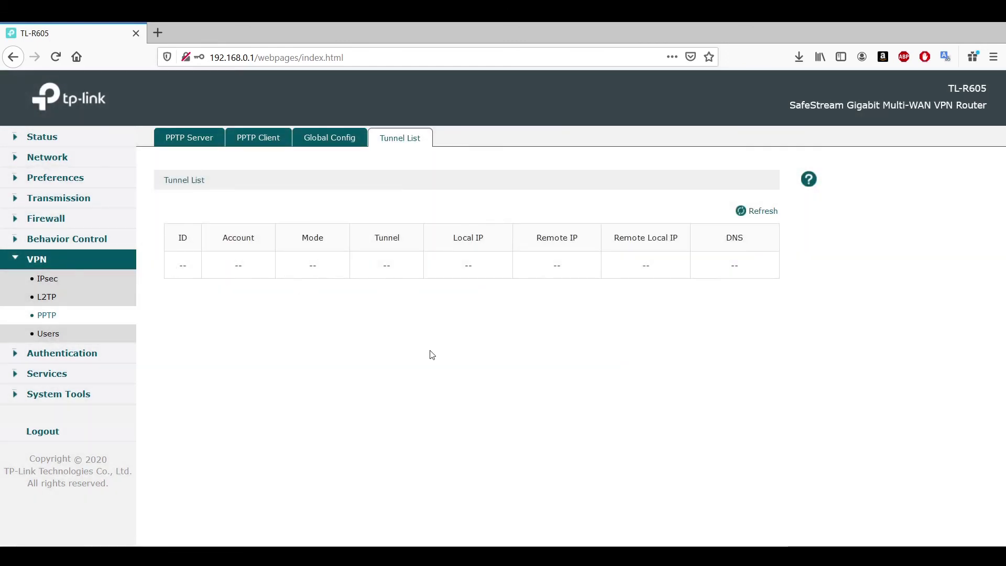
{"action": "left_click", "coordinate": [42, 302]}
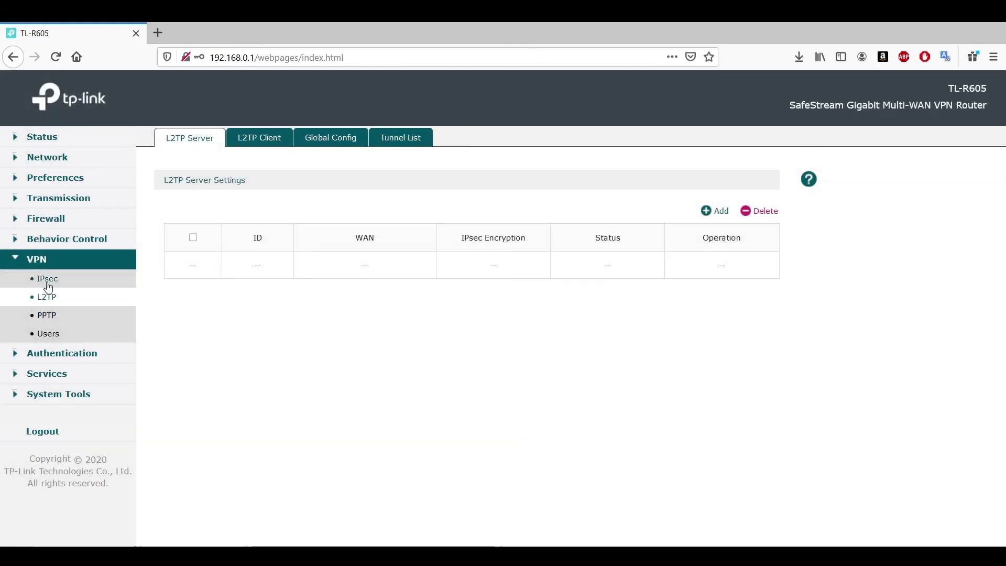
Open a new IPsec policy form with advanced settings expanded, view the empty IPsec SA list, and expand Authentication.
{"action": "left_click", "coordinate": [48, 280]}
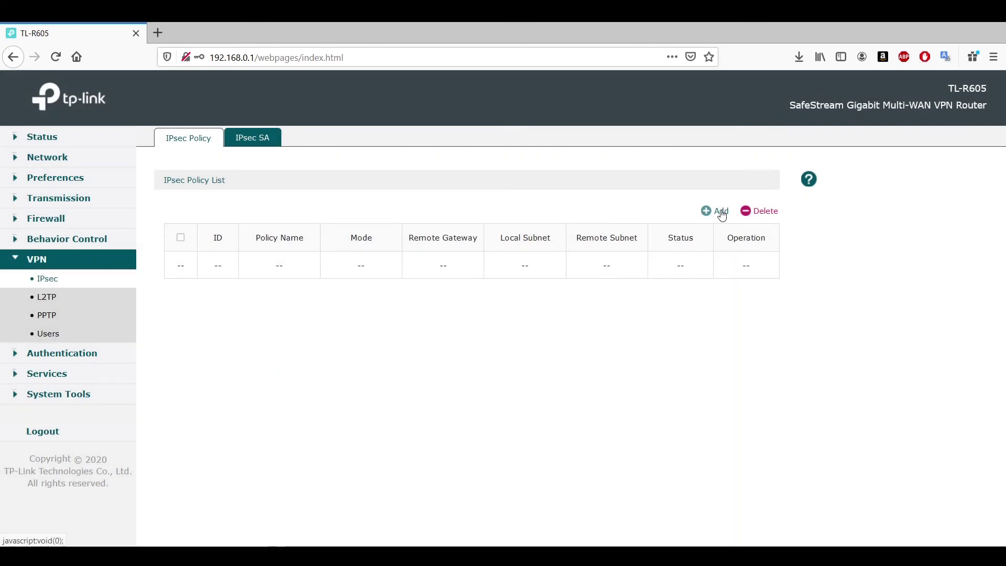
{"action": "left_click", "coordinate": [718, 212]}
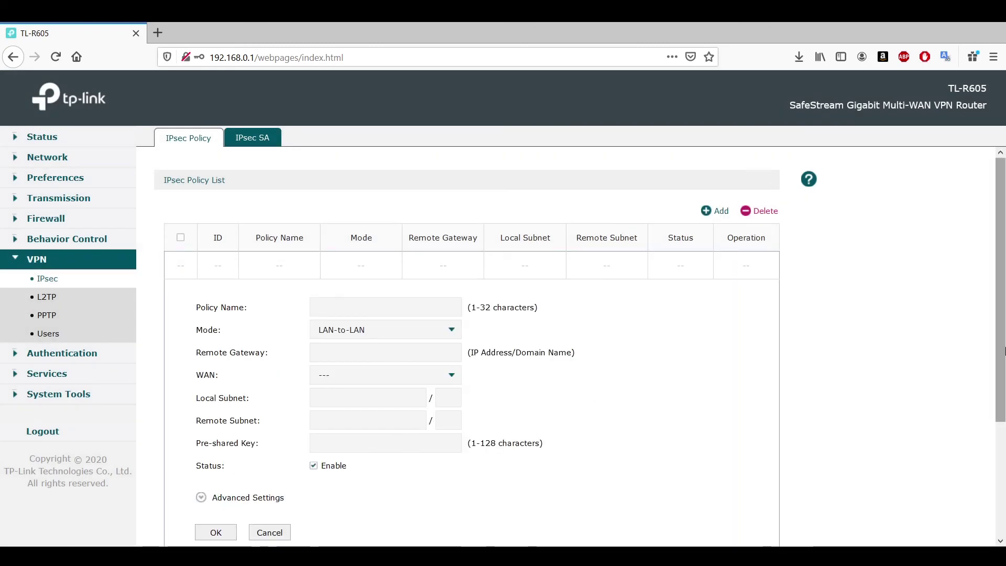
{"action": "mouse_move", "coordinate": [1001, 366]}
{"action": "left_mouse_down"}
{"action": "mouse_move", "coordinate": [1002, 476]}
{"action": "mouse_move", "coordinate": [982, 374]}
{"action": "left_mouse_up"}
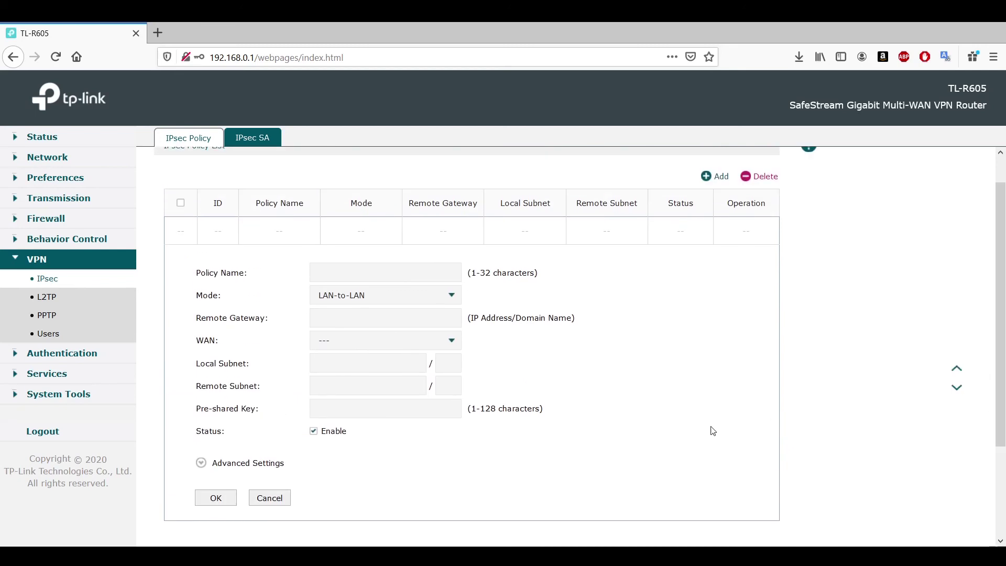
{"action": "left_click", "coordinate": [262, 466]}
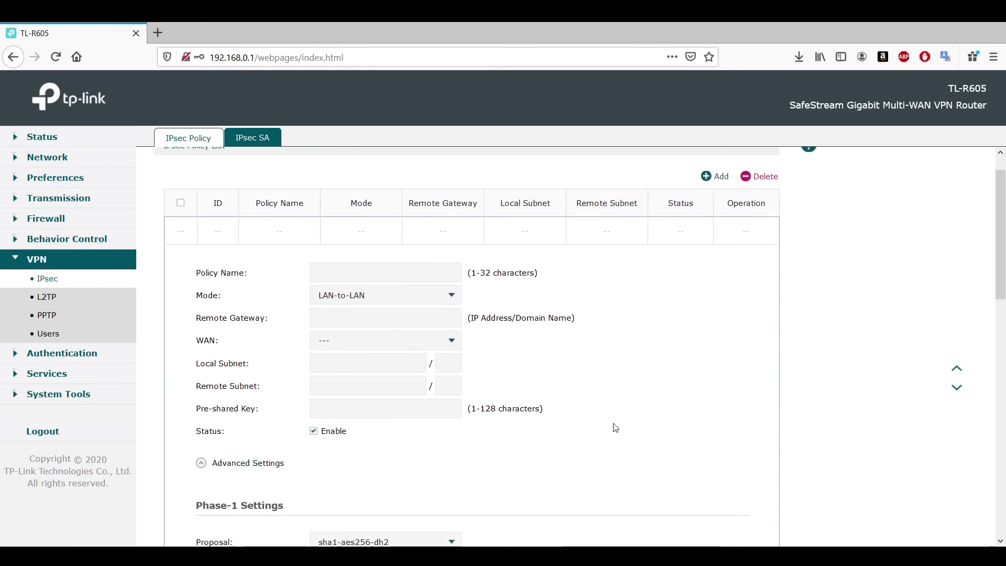
{"action": "left_click_drag", "start_coordinate": [1004, 239], "coordinate": [1003, 129]}
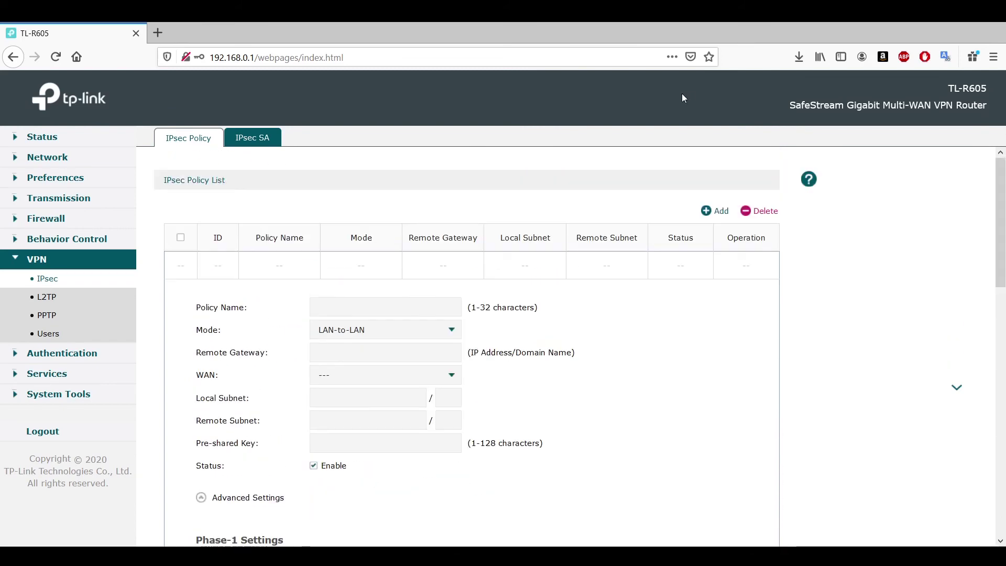
{"action": "left_click", "coordinate": [262, 138]}
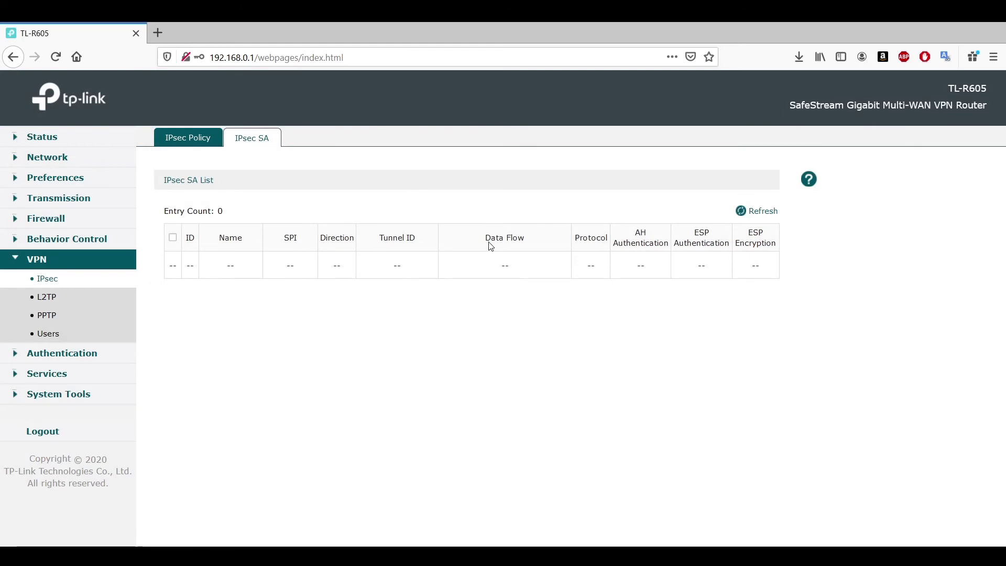
{"action": "left_click", "coordinate": [93, 355]}
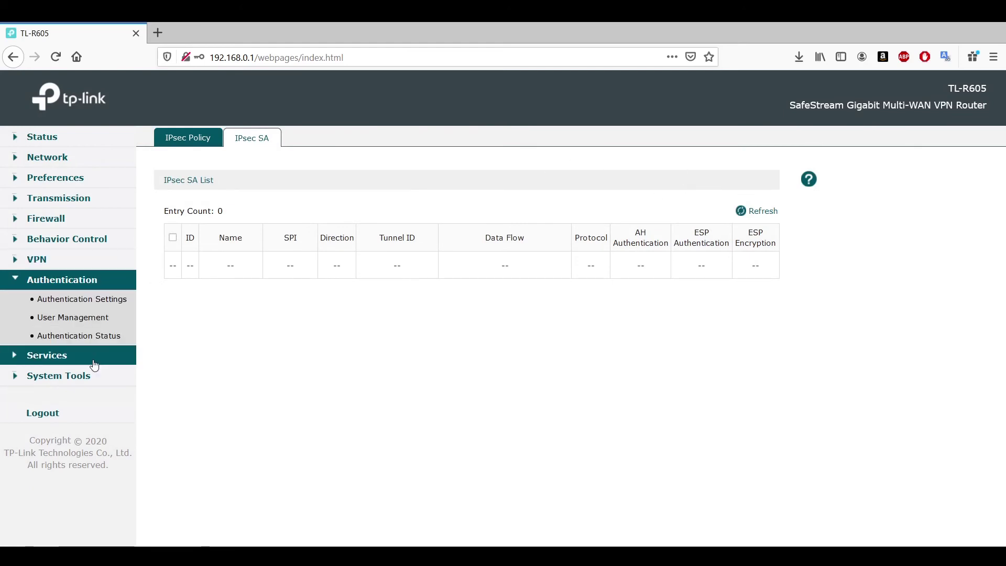
Visit Authentication Settings and User Management, including its Configuration Backup tab.
{"action": "left_click", "coordinate": [68, 299]}
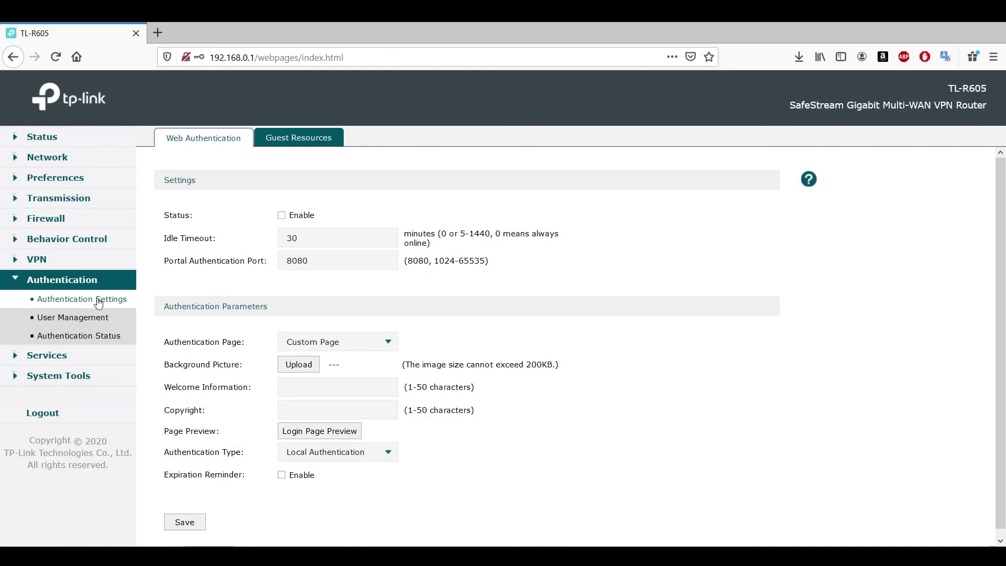
{"action": "left_click", "coordinate": [78, 322]}
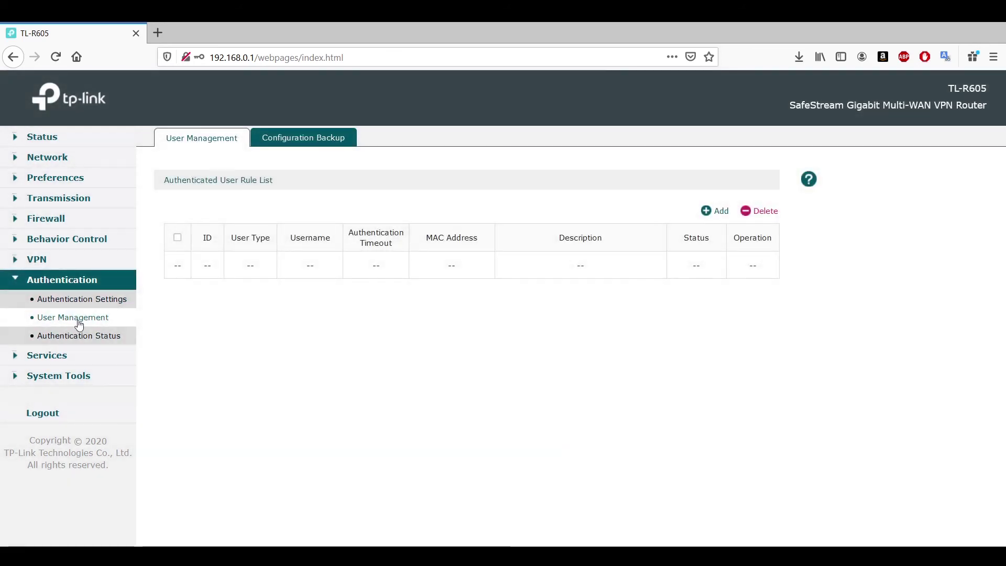
{"action": "left_click", "coordinate": [323, 139]}
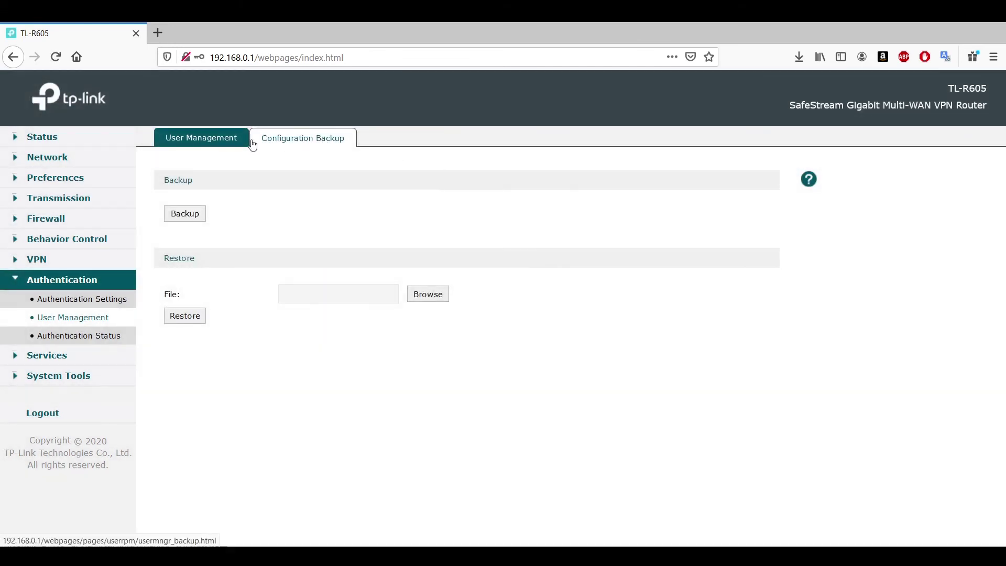
{"action": "left_click", "coordinate": [218, 139]}
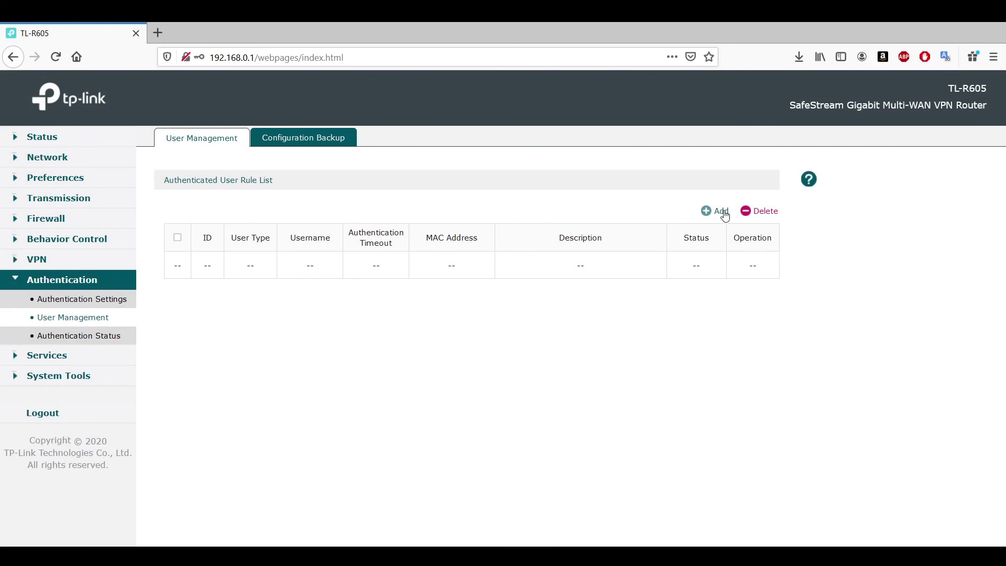
Open a new user form keeping Formal User, then view Authentication Status and expand Services.
{"action": "left_click", "coordinate": [718, 211]}
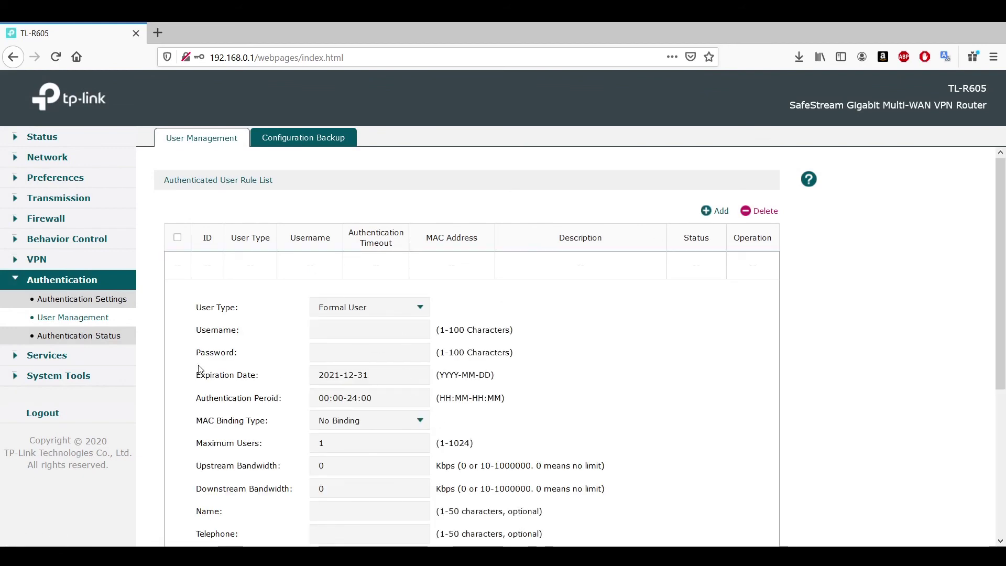
{"action": "left_click", "coordinate": [368, 309]}
{"action": "left_click", "coordinate": [368, 310]}
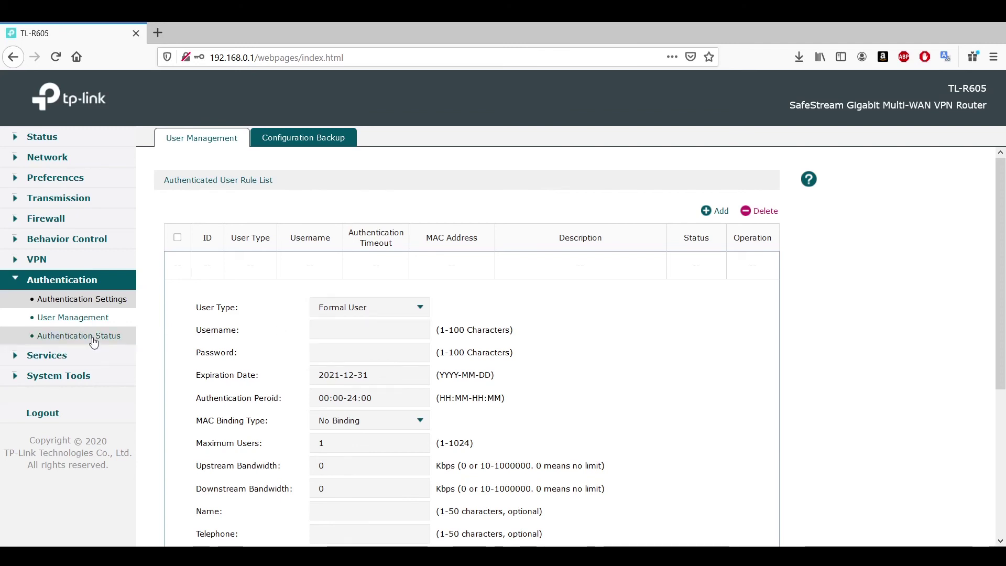
{"action": "left_click", "coordinate": [94, 339]}
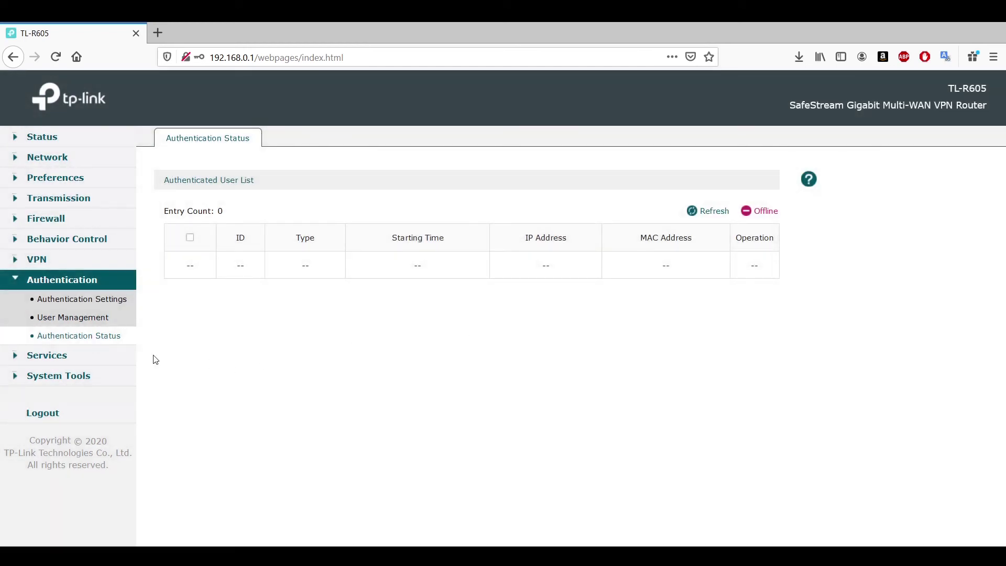
{"action": "left_click", "coordinate": [67, 357]}
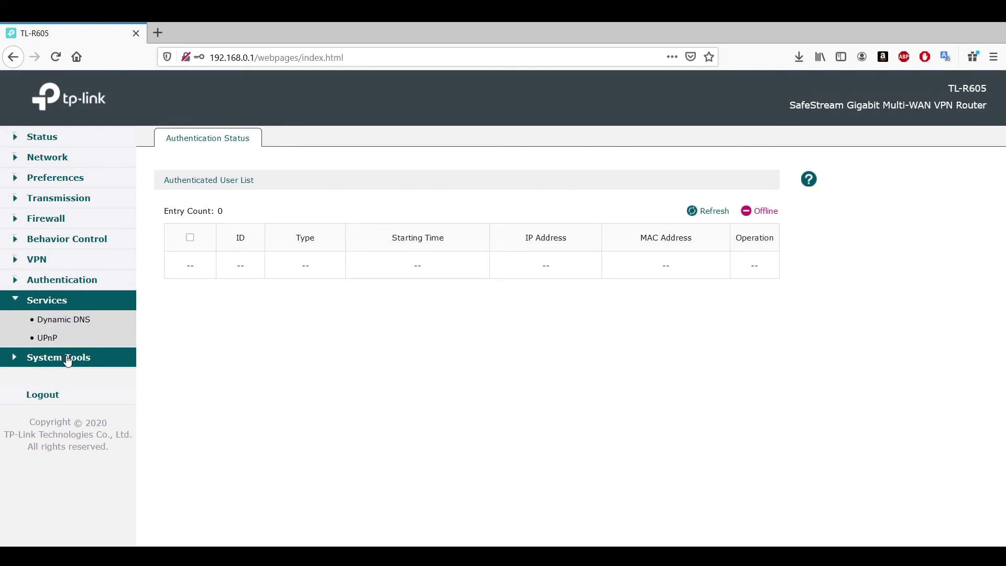
Browse the Dynamic DNS Comexe, DynDNS and NO-IP tabs and open a NO-IP add form.
{"action": "left_click", "coordinate": [81, 329]}
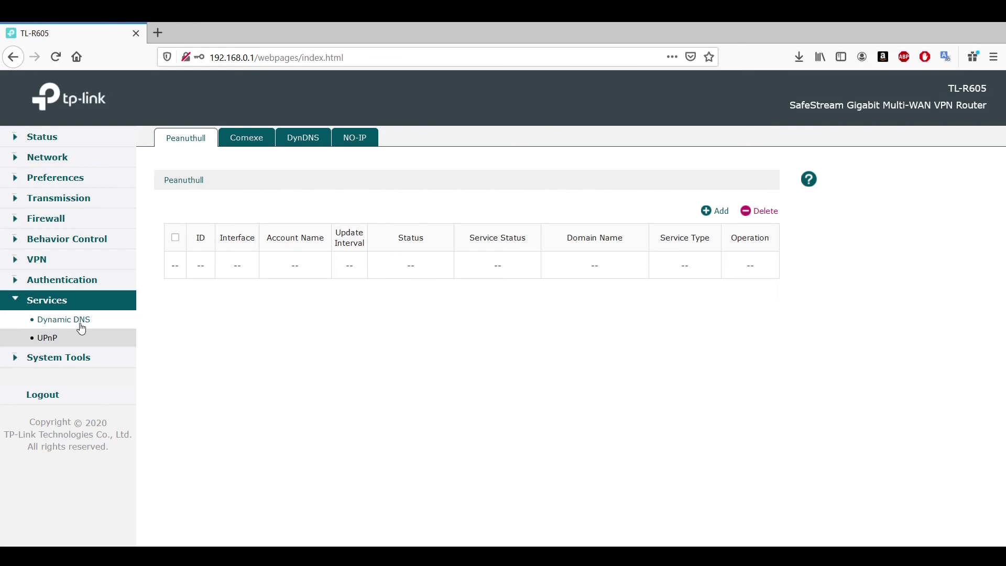
{"action": "left_click", "coordinate": [257, 143]}
{"action": "left_click", "coordinate": [312, 141]}
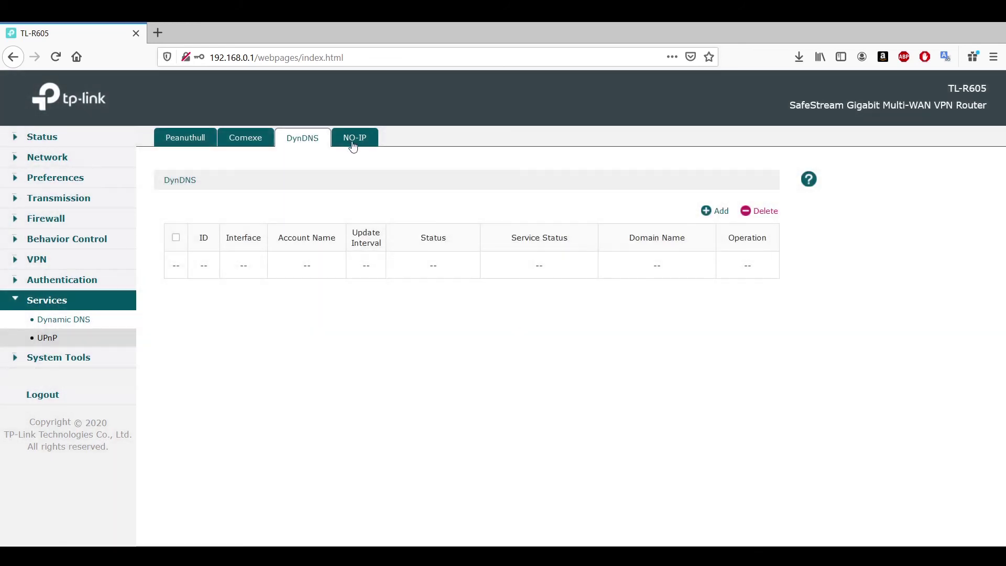
{"action": "left_click", "coordinate": [356, 141]}
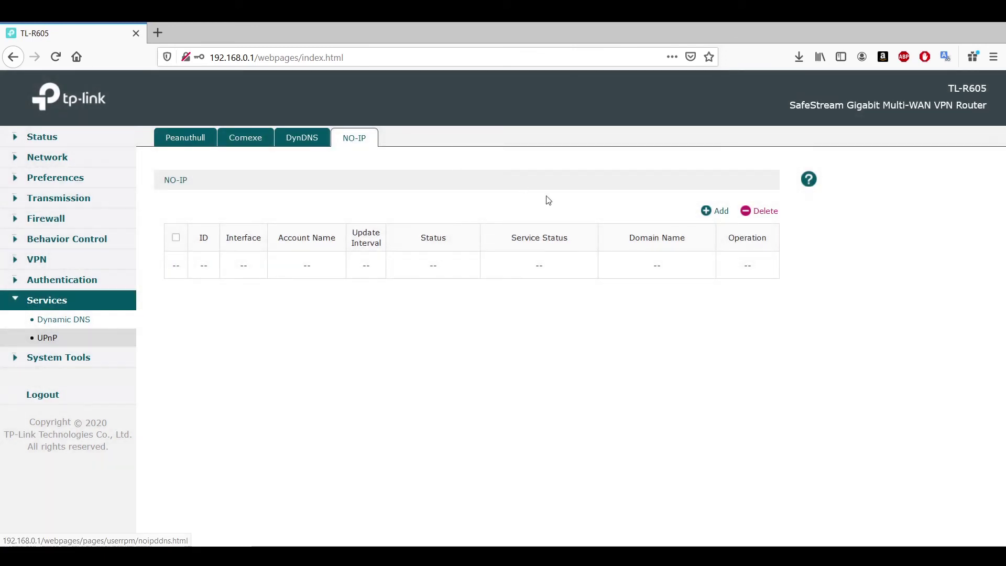
{"action": "left_click", "coordinate": [706, 210]}
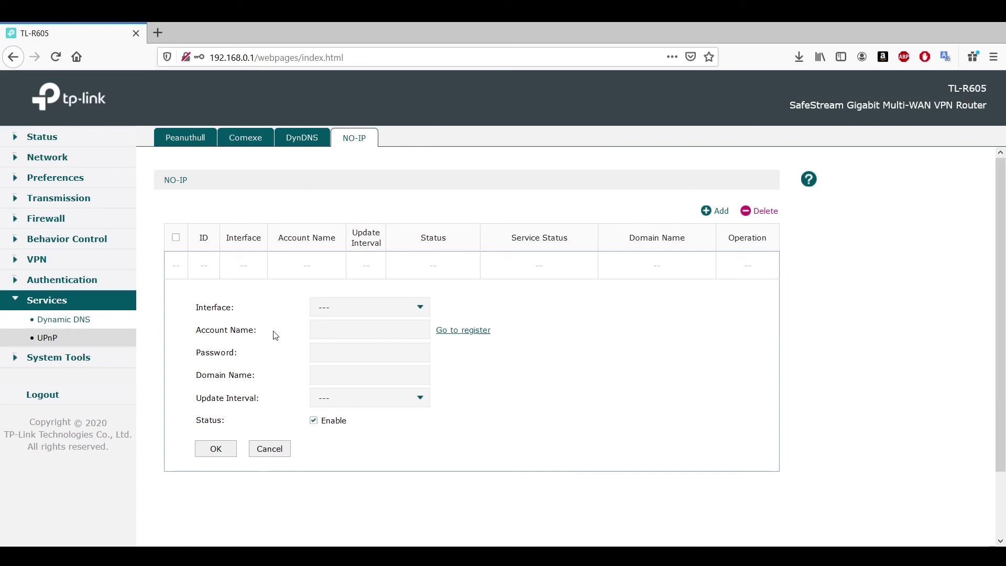
View the UPnP settings, then open System Tools Admin Setup.
{"action": "left_click", "coordinate": [59, 343]}
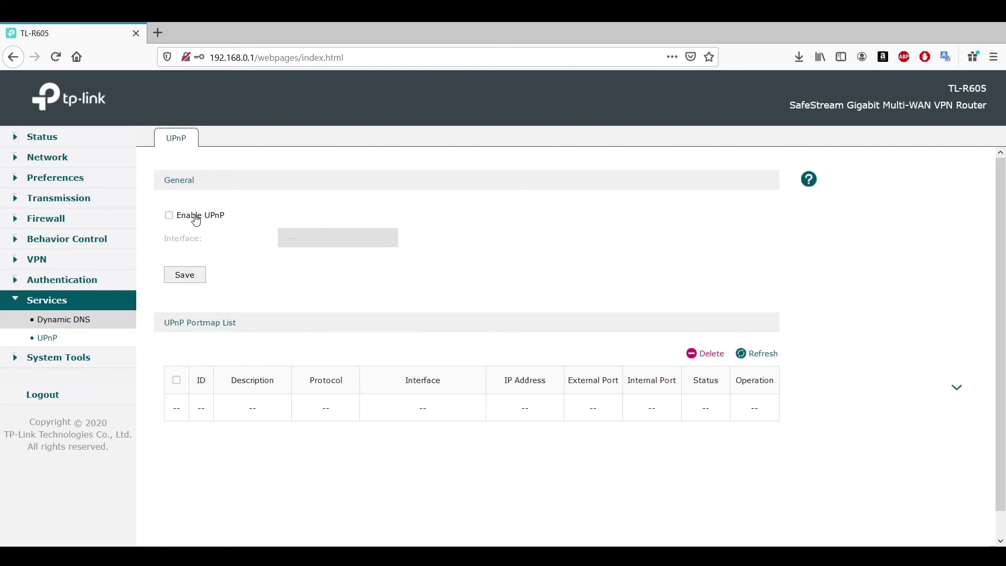
{"action": "left_click", "coordinate": [85, 358]}
{"action": "left_click", "coordinate": [78, 343]}
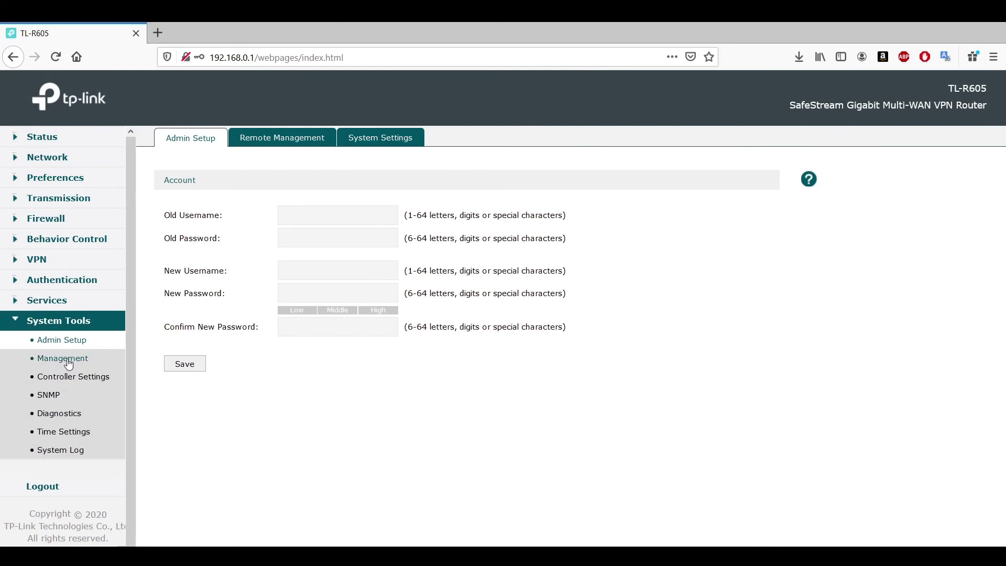
Visit Management, Controller Settings, SNMP and Diagnostics with Remote Assistance, ending on Time Settings.
{"action": "left_click", "coordinate": [69, 363]}
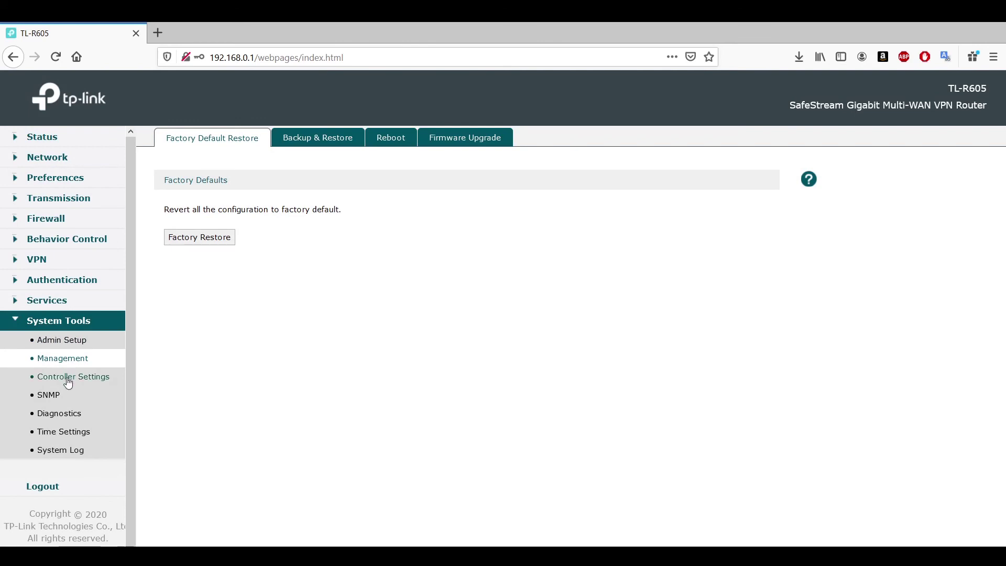
{"action": "left_click", "coordinate": [67, 377]}
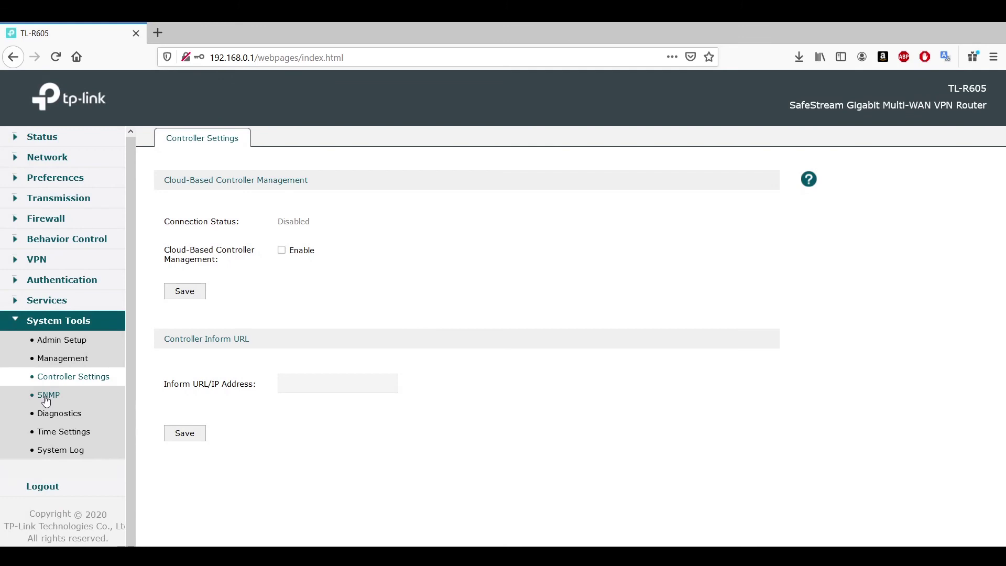
{"action": "left_click", "coordinate": [46, 399]}
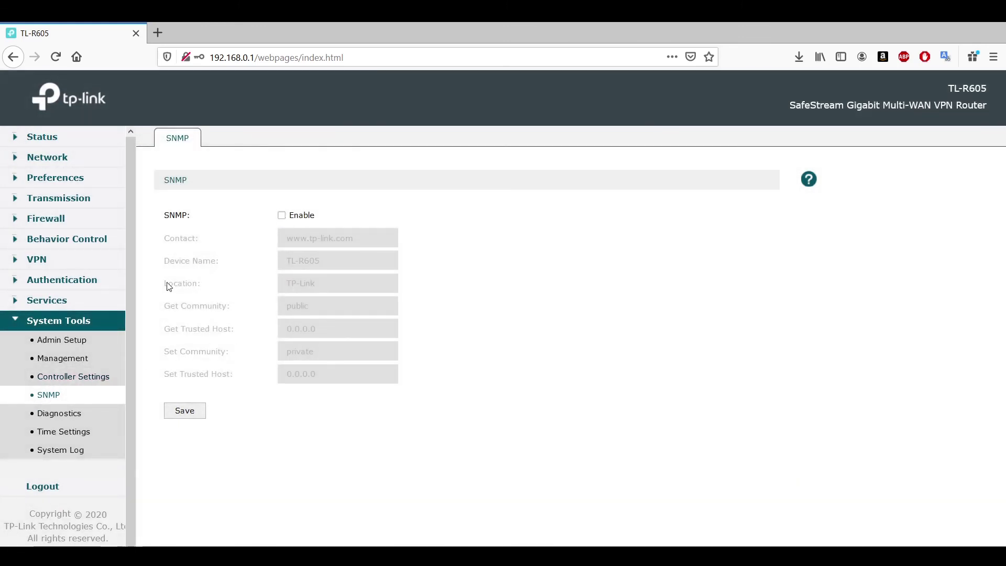
{"action": "left_click", "coordinate": [47, 413]}
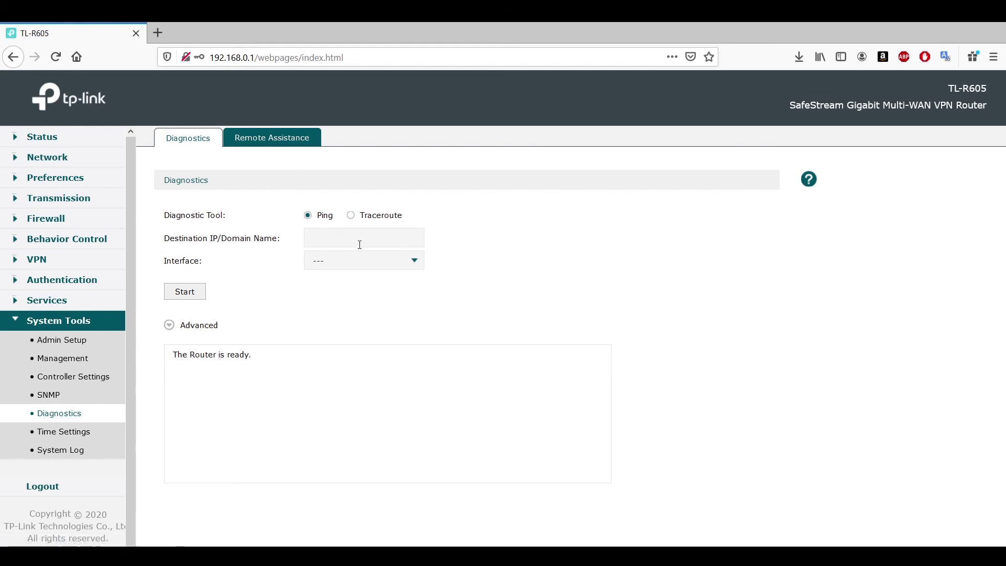
{"action": "left_click", "coordinate": [254, 145]}
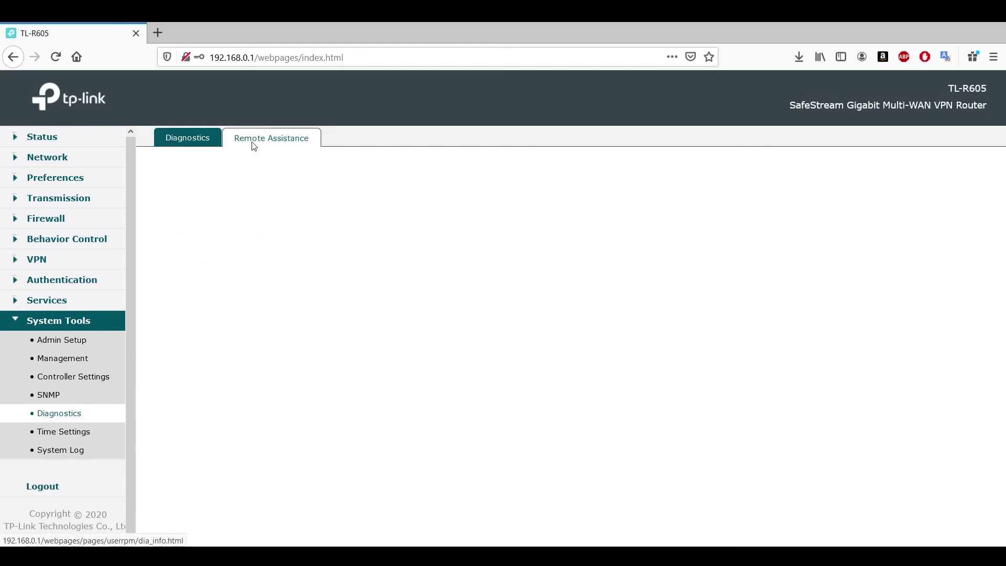
{"action": "left_click", "coordinate": [174, 135]}
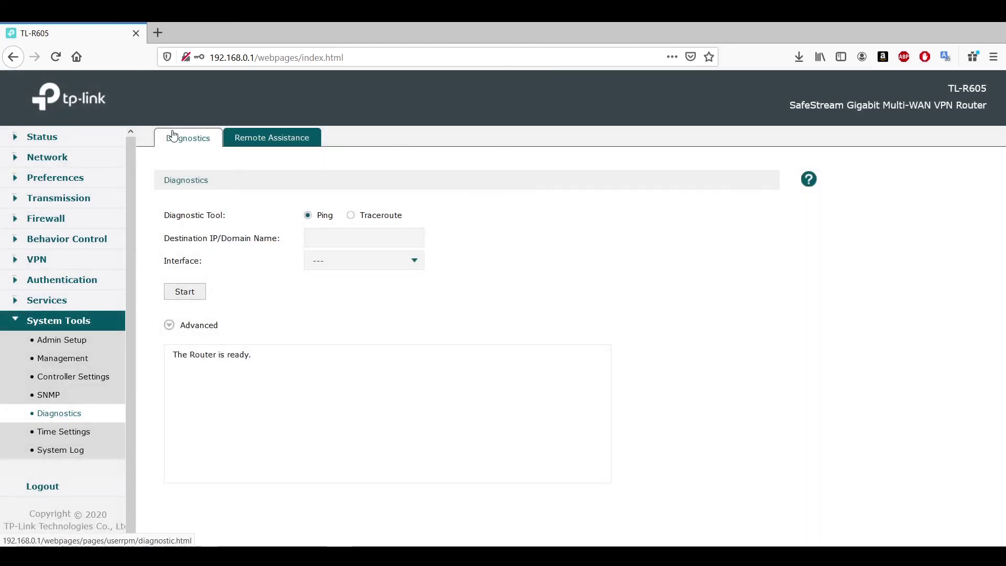
{"action": "left_click", "coordinate": [58, 433]}
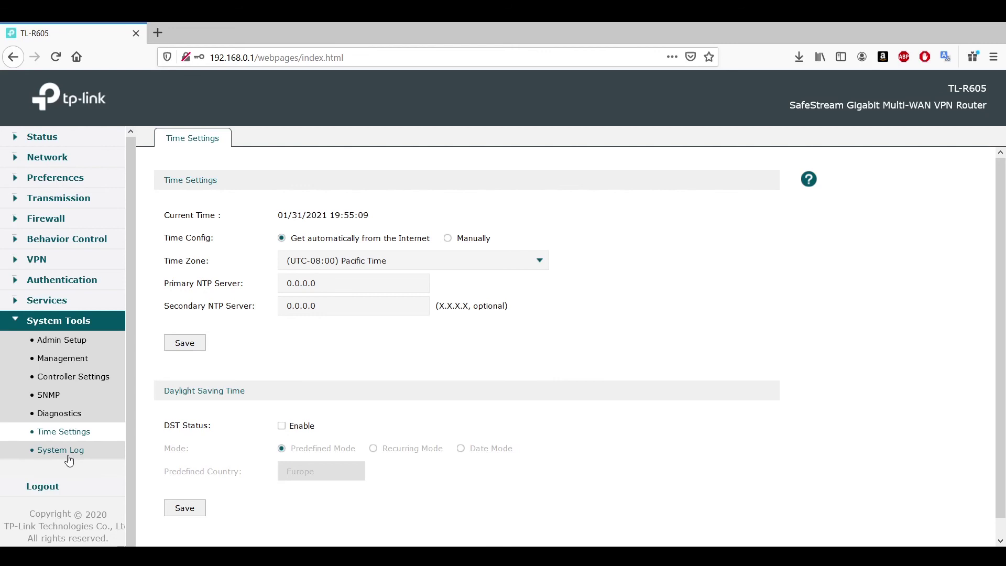
Open the System Log page under System Tools.
{"action": "left_click", "coordinate": [92, 450]}
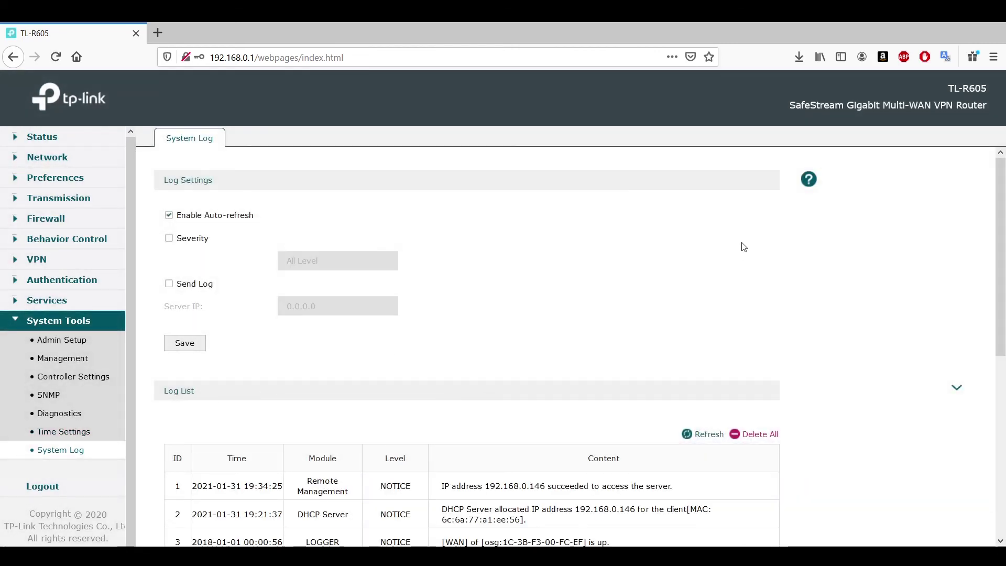